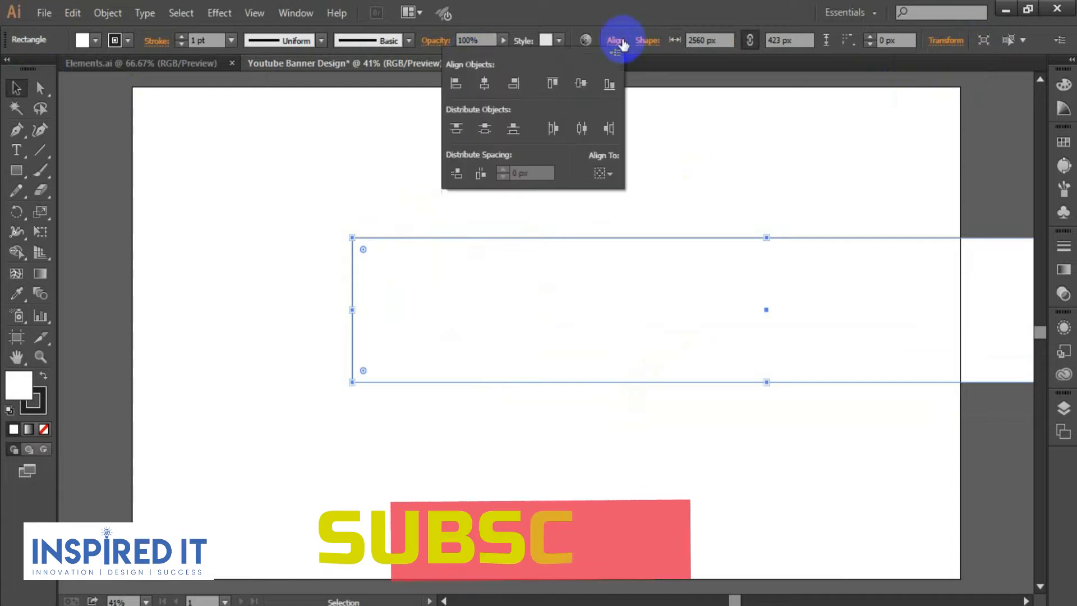
# Set alignment to the artboard and centre the 2560 × 423 px rectangle on it.
pyautogui.click(587, 178)
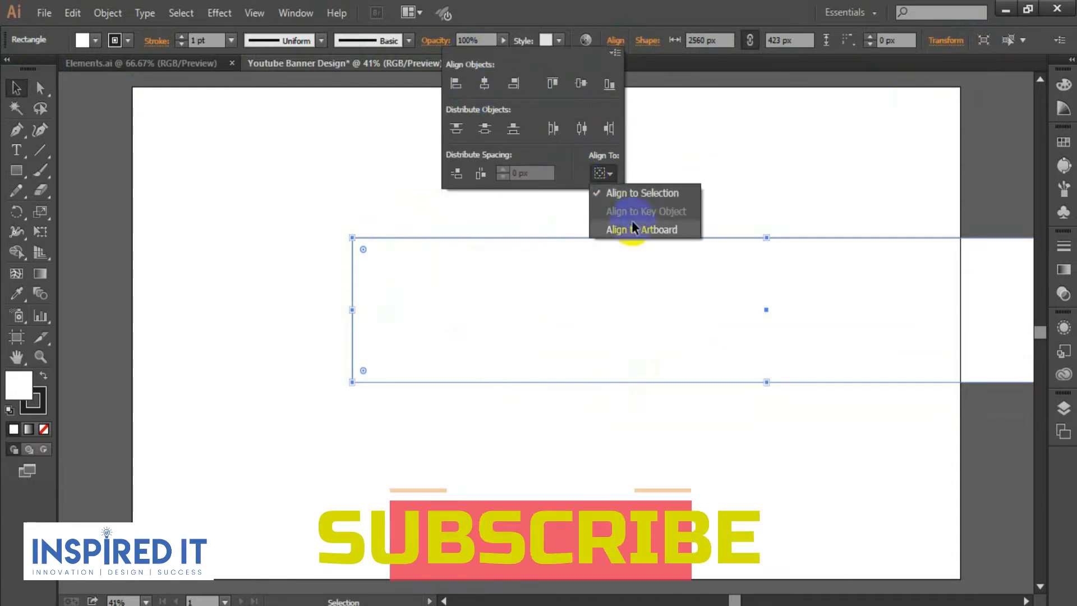
pyautogui.click(630, 226)
pyautogui.click(513, 83)
pyautogui.click(581, 83)
# Fill the full-width rectangle with the near-black swatch.
pyautogui.click(96, 41)
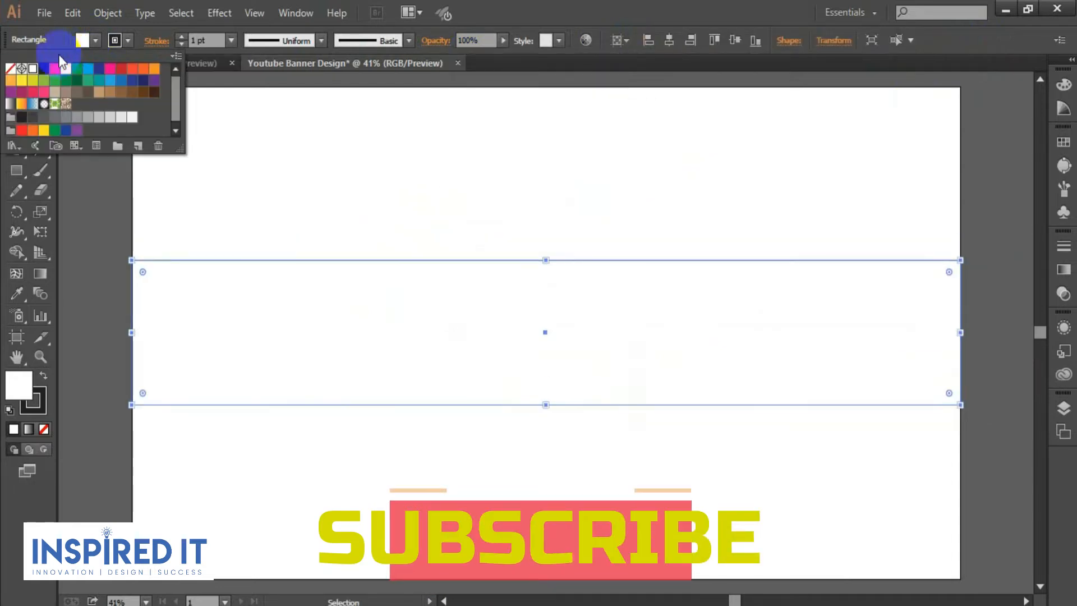
pyautogui.click(21, 114)
pyautogui.click(311, 113)
pyautogui.click(95, 40)
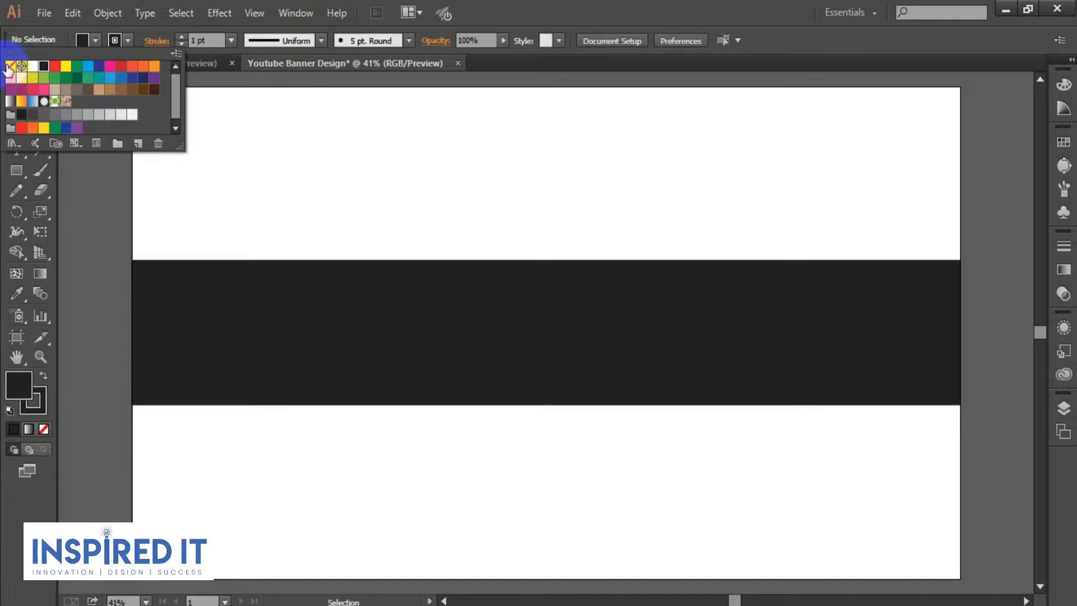
pyautogui.click(313, 176)
pyautogui.click(299, 270)
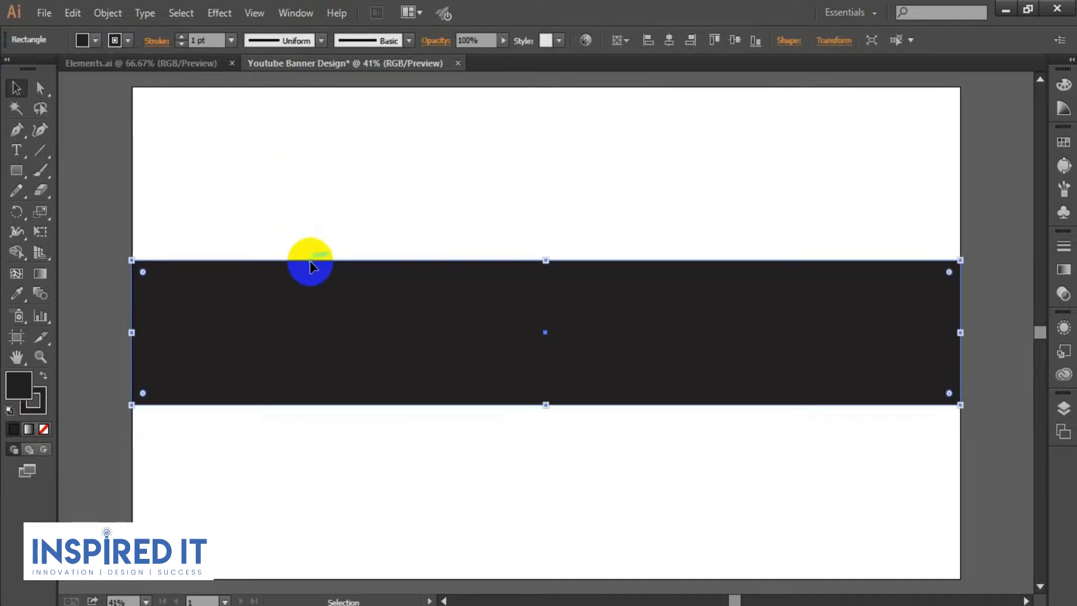
# Copy the three blue colour squares from Elements.ai into the banner document and place them beside the artboard.
pyautogui.click(155, 63)
pyautogui.moveTo(589, 209); pyautogui.dragTo(741, 130)
pyautogui.moveTo(730, 125); pyautogui.dragTo(480, 146)
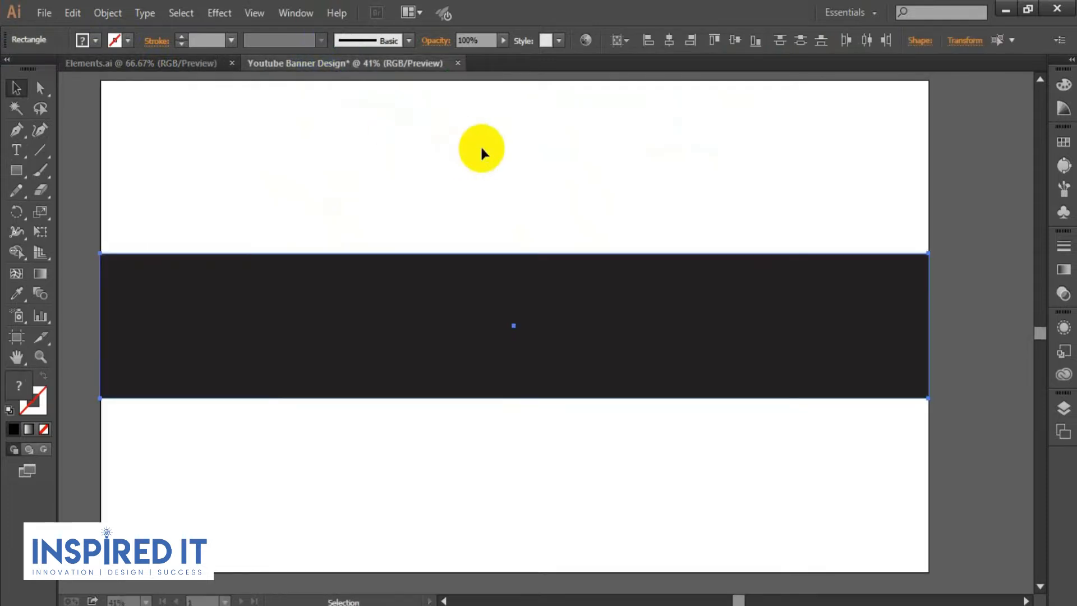
pyautogui.scroll(-1, 590, 299)
pyautogui.moveTo(497, 294); pyautogui.dragTo(698, 265)
pyautogui.moveTo(714, 162); pyautogui.dragTo(307, 194)
pyautogui.moveTo(563, 198); pyautogui.dragTo(497, 211)
pyautogui.click(482, 201)
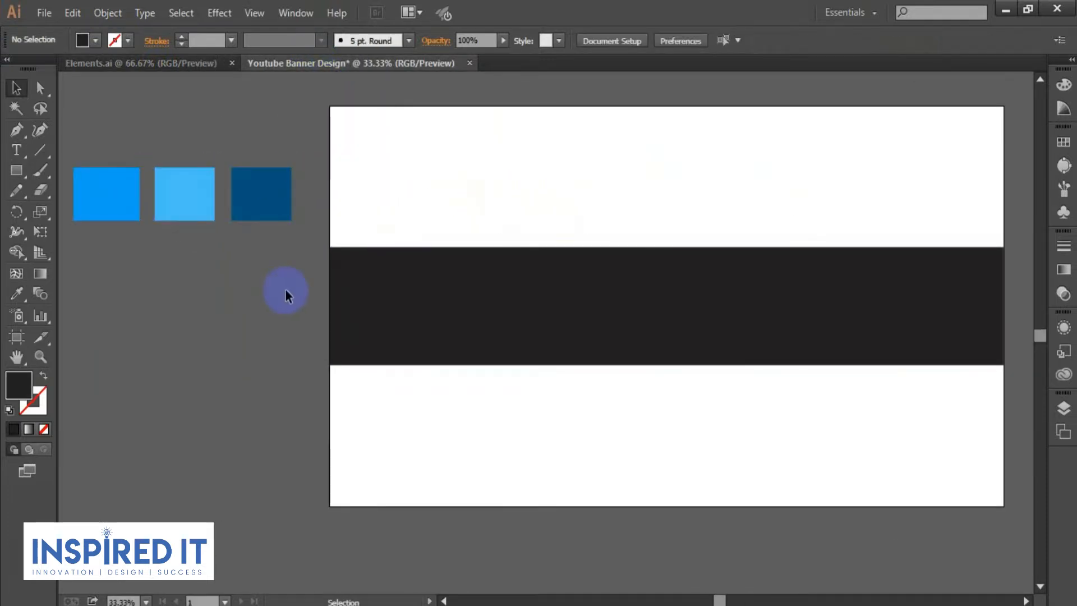
# Fill the full-width band with the light blue sampled from the middle colour square.
pyautogui.click(490, 293)
pyautogui.press('i')
pyautogui.click(208, 206)
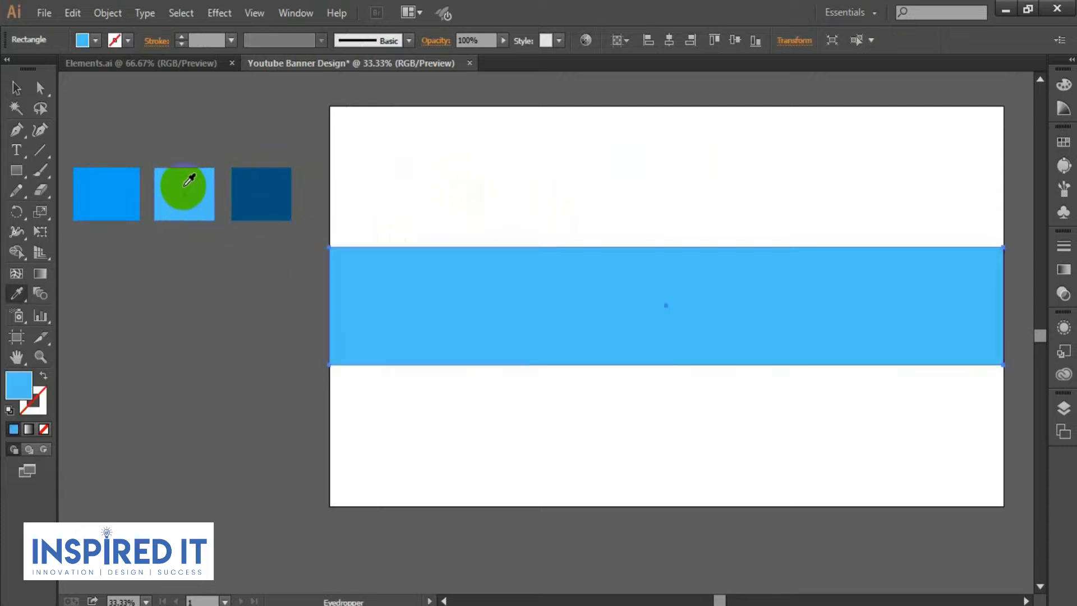
pyautogui.click(21, 92)
pyautogui.click(450, 180)
# Look up the tablet view size in the Notepad notes and create a 1855 × 423 px rectangle in Illustrator.
pyautogui.moveTo(555, 257); pyautogui.dragTo(507, 287)
pyautogui.moveTo(644, 220); pyautogui.dragTo(635, 219)
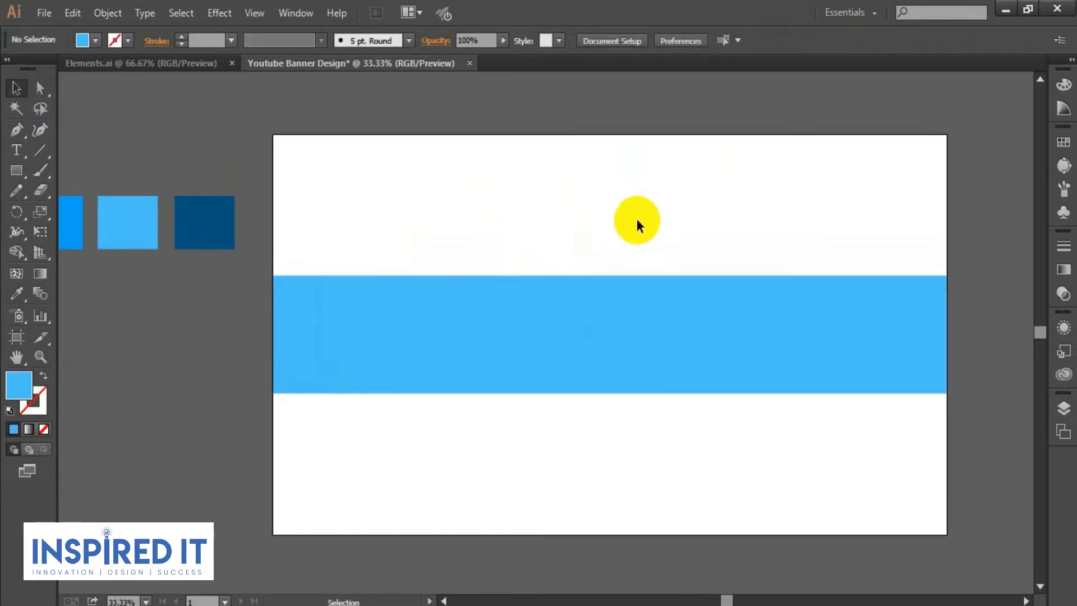
pyautogui.moveTo(680, 249); pyautogui.dragTo(667, 235)
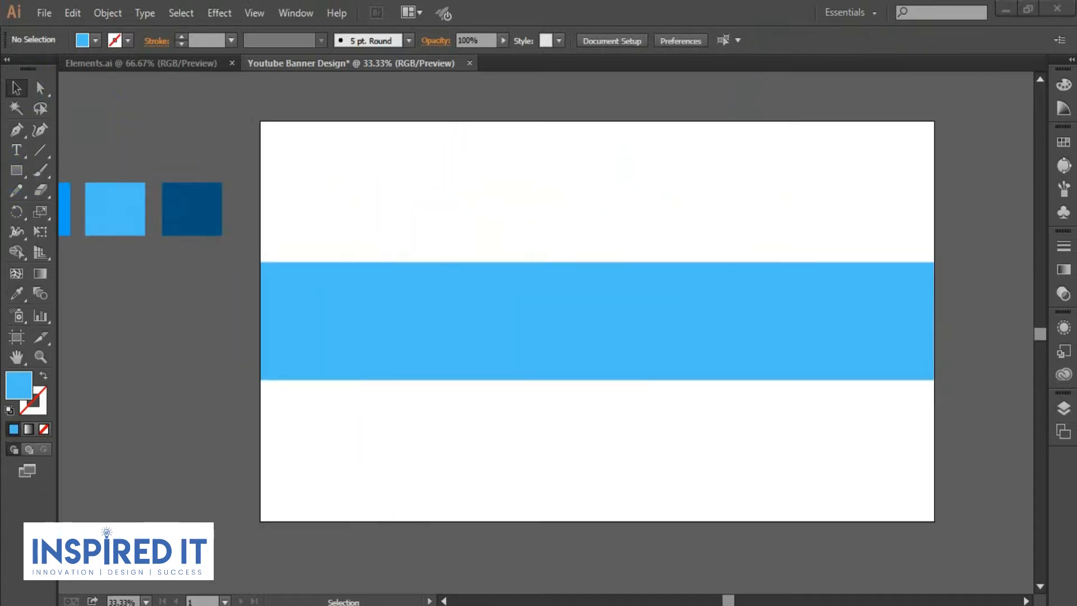
pyautogui.hotkey('alt', 'Tab')
pyautogui.moveTo(525, 164); pyautogui.dragTo(589, 168)
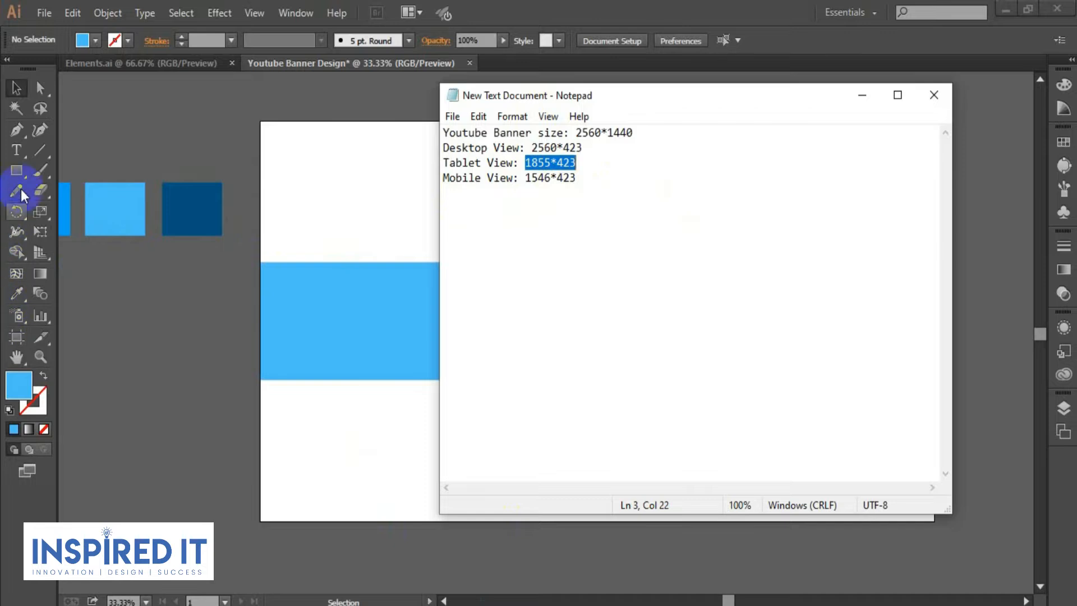
pyautogui.click(16, 169)
pyautogui.click(482, 209)
pyautogui.write('1855')
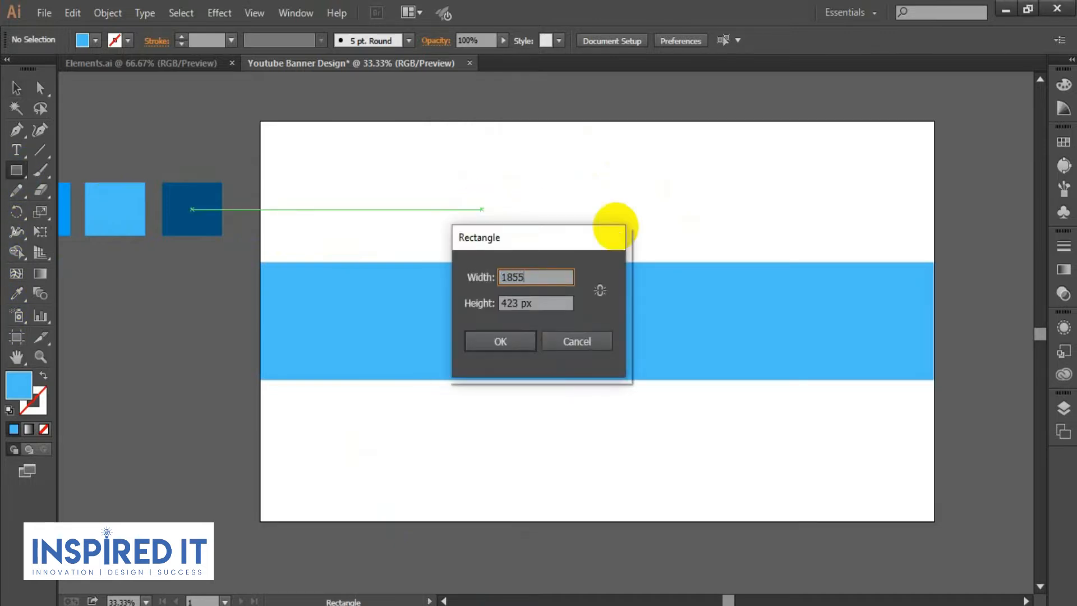
pyautogui.click(508, 340)
# Give the 1855 px rectangle a slightly darker blue fill and centre it horizontally and vertically on the artboard.
pyautogui.press('v')
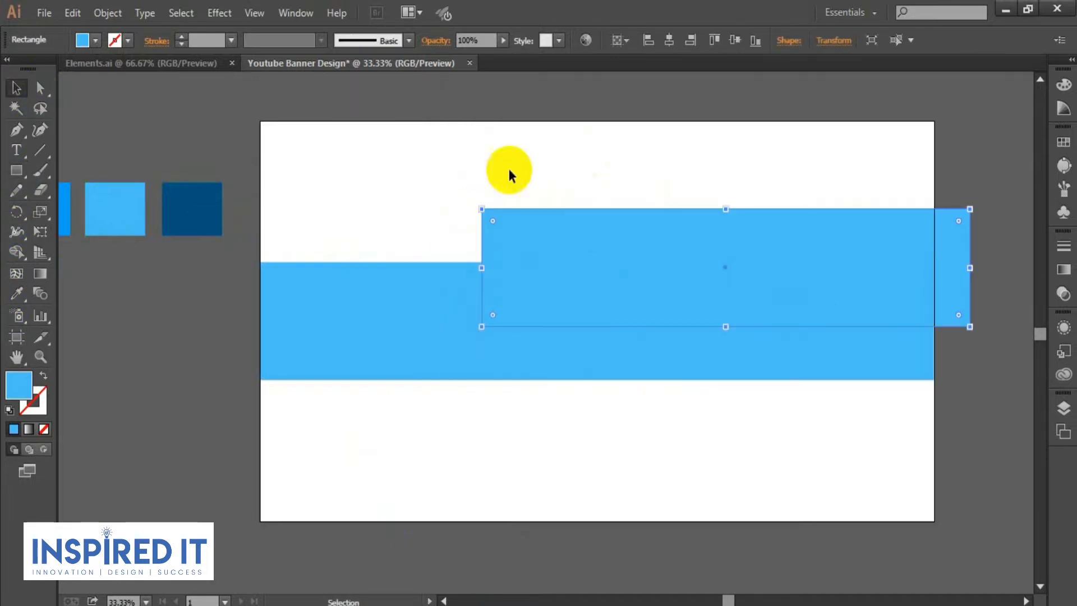
pyautogui.doubleClick(18, 385)
pyautogui.click(485, 214)
pyautogui.click(701, 205)
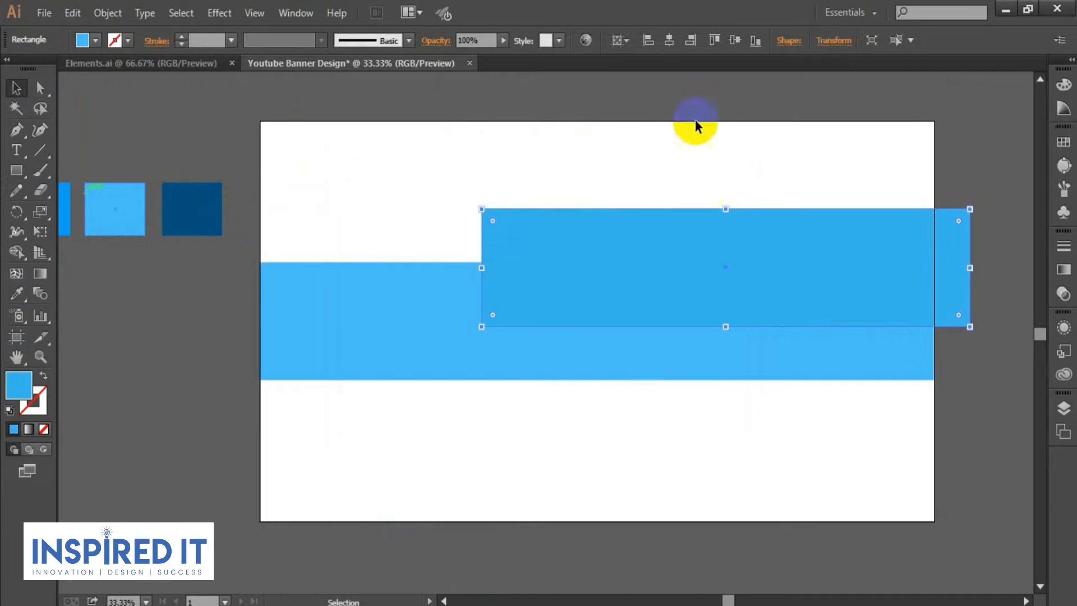
pyautogui.click(669, 40)
pyautogui.click(734, 40)
pyautogui.click(601, 150)
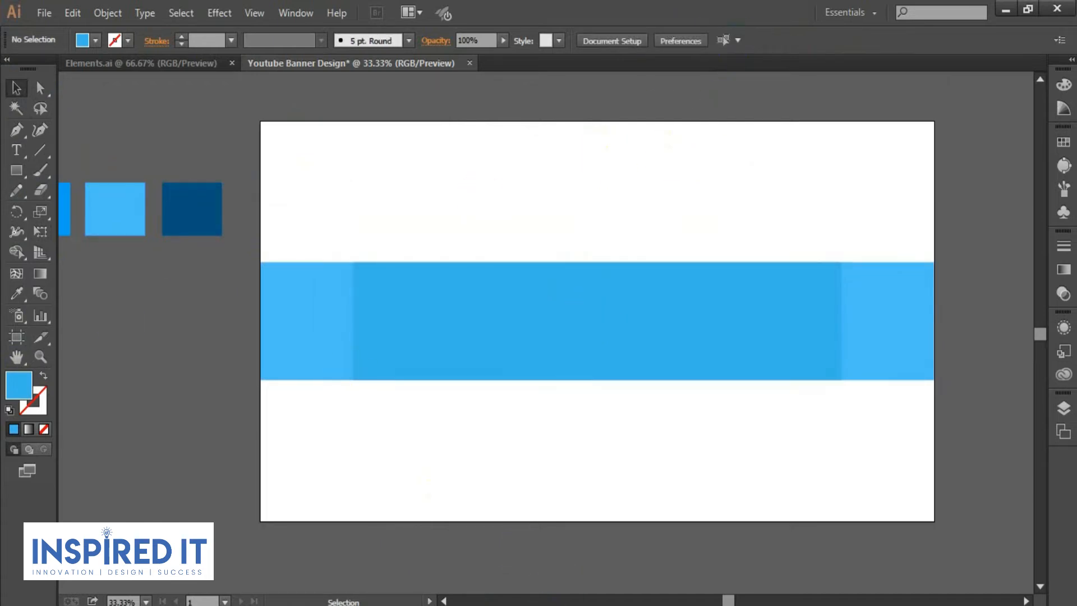
# Look up the mobile view size in the Notepad notes and create a 1546 × 423 px rectangle in Illustrator.
pyautogui.hotkey('alt', 'Tab')
pyautogui.moveTo(524, 177); pyautogui.dragTo(571, 178)
pyautogui.click(306, 200)
pyautogui.click(16, 170)
pyautogui.click(559, 231)
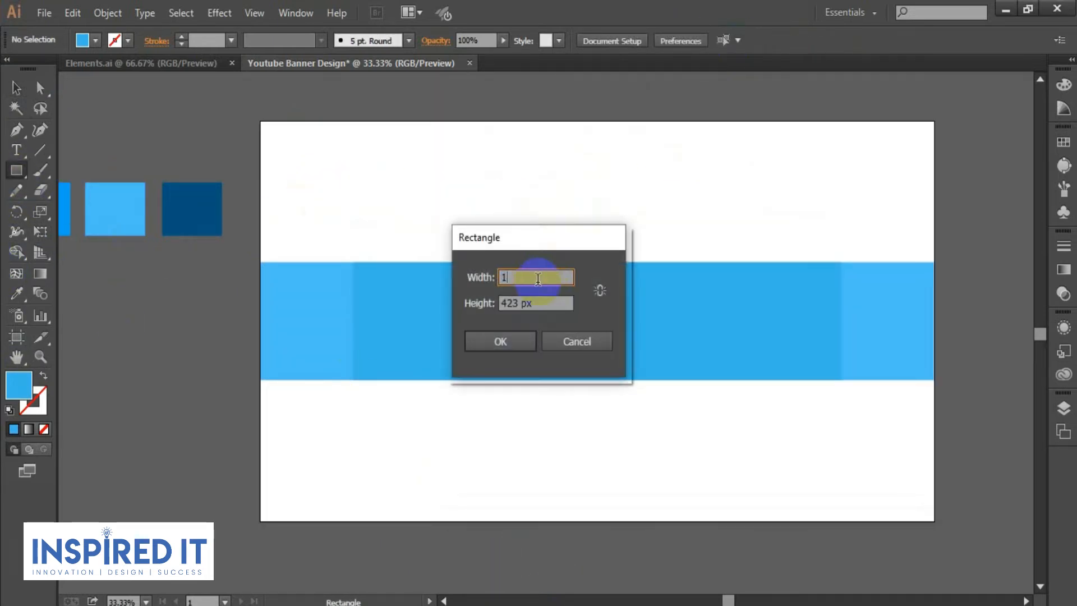
pyautogui.press('Tab')
pyautogui.click(471, 339)
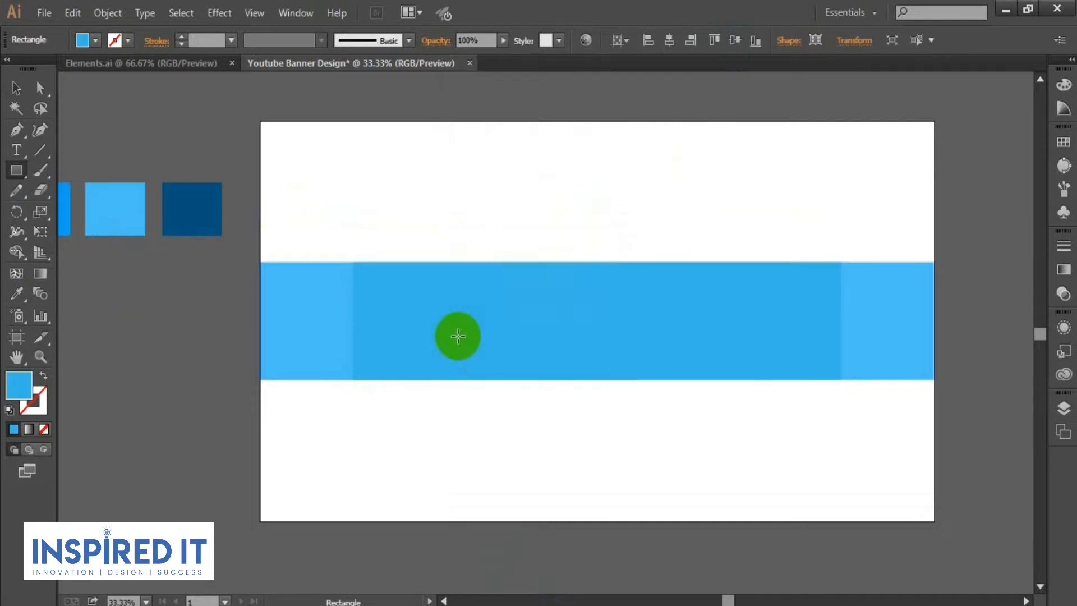
# Centre the 1546 px rectangle on the artboard and give it a still darker blue fill.
pyautogui.click(669, 40)
pyautogui.click(734, 40)
pyautogui.click(16, 88)
pyautogui.doubleClick(19, 385)
pyautogui.click(705, 205)
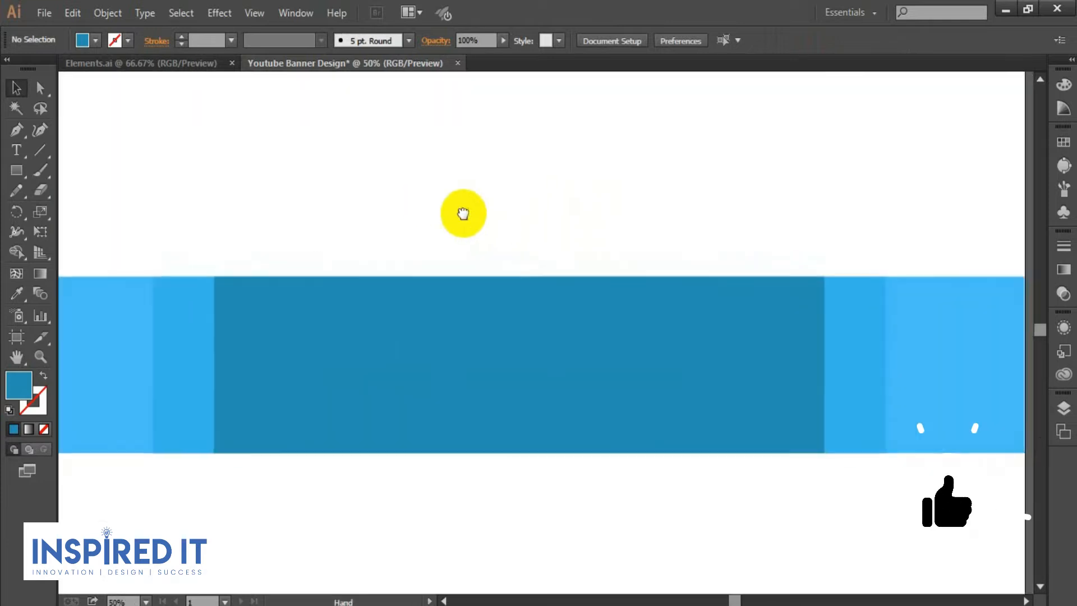
# Place guides along the band's upper and lower edges and along both side edges of the mobile and tablet rectangles.
pyautogui.moveTo(411, 84); pyautogui.dragTo(416, 122)
pyautogui.moveTo(421, 175); pyautogui.dragTo(409, 459)
pyautogui.moveTo(422, 77); pyautogui.dragTo(251, 314)
pyautogui.press('alt')
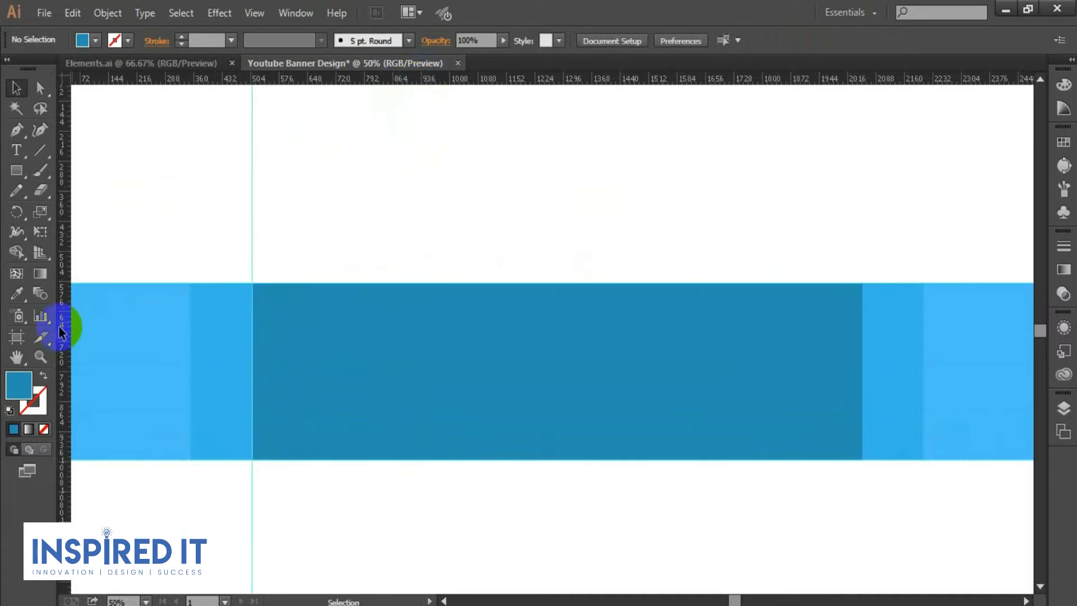
pyautogui.moveTo(186, 327); pyautogui.dragTo(190, 327)
pyautogui.moveTo(738, 333); pyautogui.dragTo(862, 334)
pyautogui.moveTo(67, 238); pyautogui.dragTo(922, 311)
# Delete the mobile and tablet view rectangles, keeping the guides and the full-width light blue band.
pyautogui.hotkey('ctrl', '-')
pyautogui.hotkey('ctrl', '-')
pyautogui.hotkey('ctrl', '+')
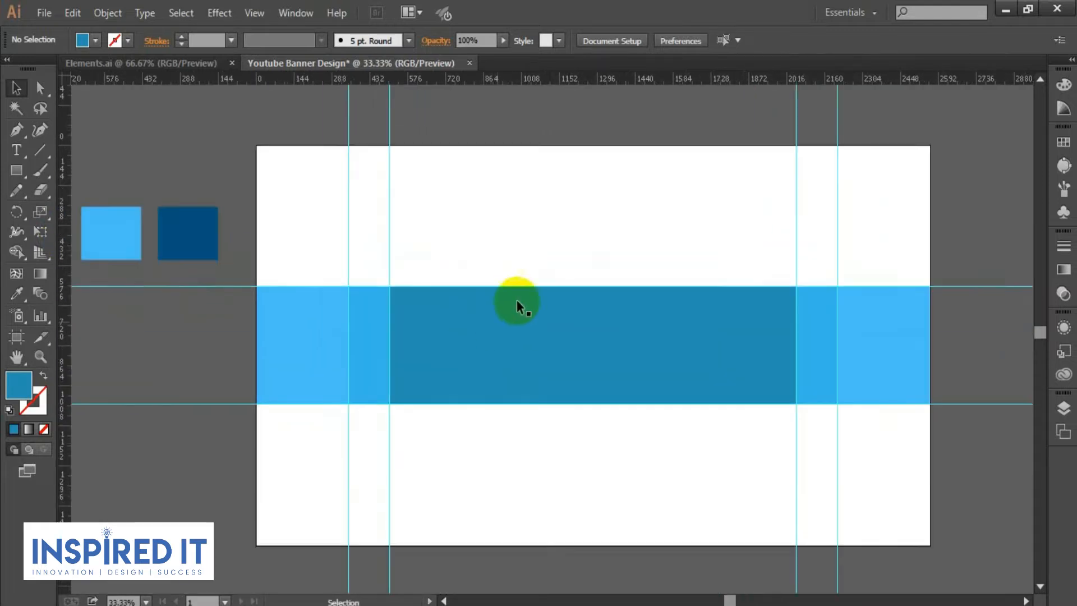
pyautogui.scroll(-1, 513, 305)
pyautogui.click(510, 309)
pyautogui.press('Delete')
pyautogui.click(514, 300)
pyautogui.press('Delete')
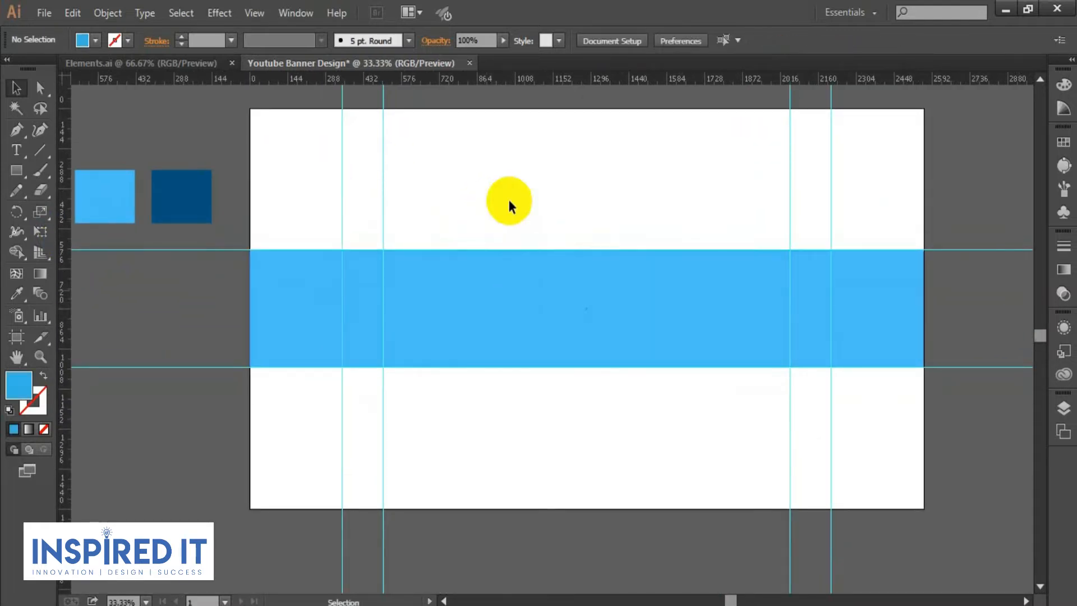
# Save the document as the Illustrator file Youtube Banner Design.ai with the default Illustrator options.
pyautogui.hotkey('ctrl', 'shift', 's')
pyautogui.click(847, 507)
pyautogui.click(589, 534)
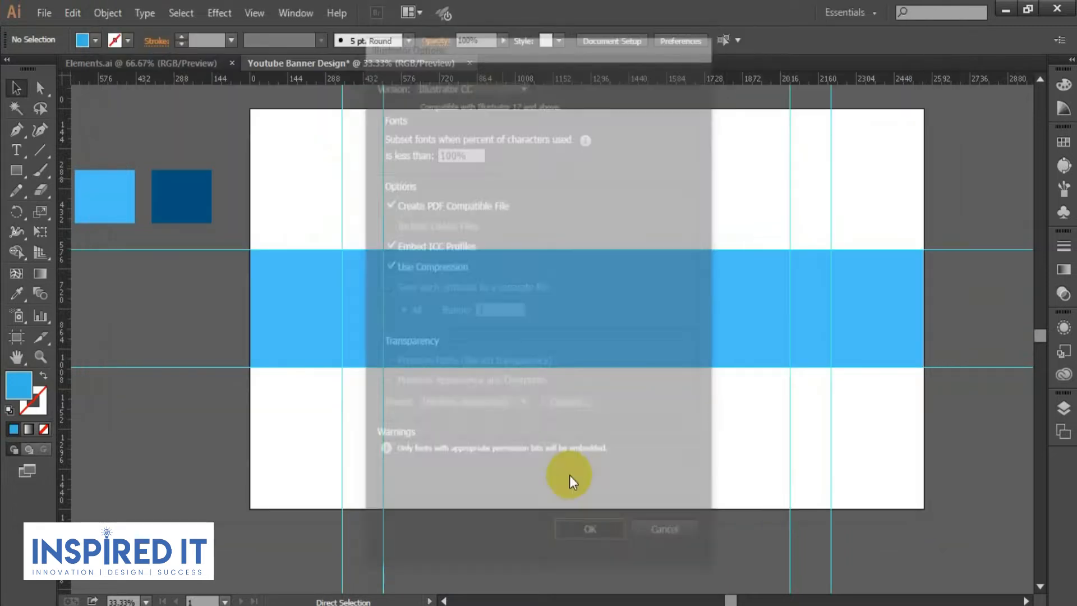
# Hide the rulers around the banner document.
pyautogui.moveTo(652, 186); pyautogui.dragTo(533, 217)
pyautogui.hotkey('ctrl', 'r')
pyautogui.scroll(1, 517, 232)
pyautogui.scroll(-1, 534, 217)
pyautogui.moveTo(475, 188); pyautogui.dragTo(474, 213)
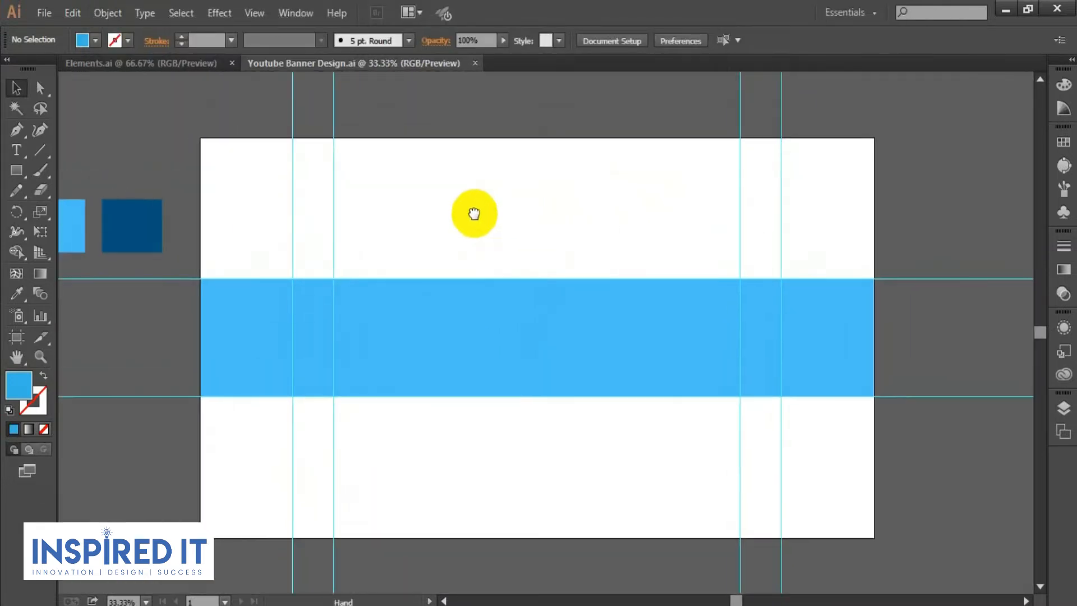
pyautogui.moveTo(448, 463); pyautogui.dragTo(446, 448)
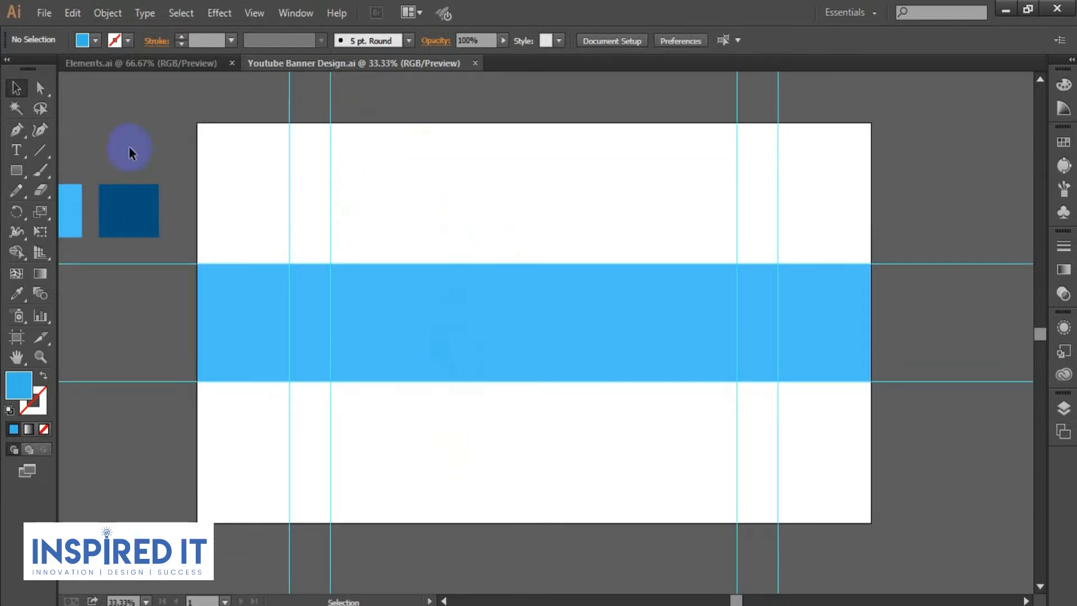
# Draw a large, nearly square rectangle from the centre of the band and fill it with the sampled dark blue.
pyautogui.click(16, 172)
pyautogui.moveTo(526, 320); pyautogui.dragTo(662, 418)
pyautogui.press('v')
pyautogui.press('i')
pyautogui.click(98, 225)
# Change the large rectangle's fill to the bright blue sampled from the first colour square.
pyautogui.click(16, 88)
pyautogui.moveTo(115, 125); pyautogui.dragTo(240, 135)
pyautogui.click(98, 223)
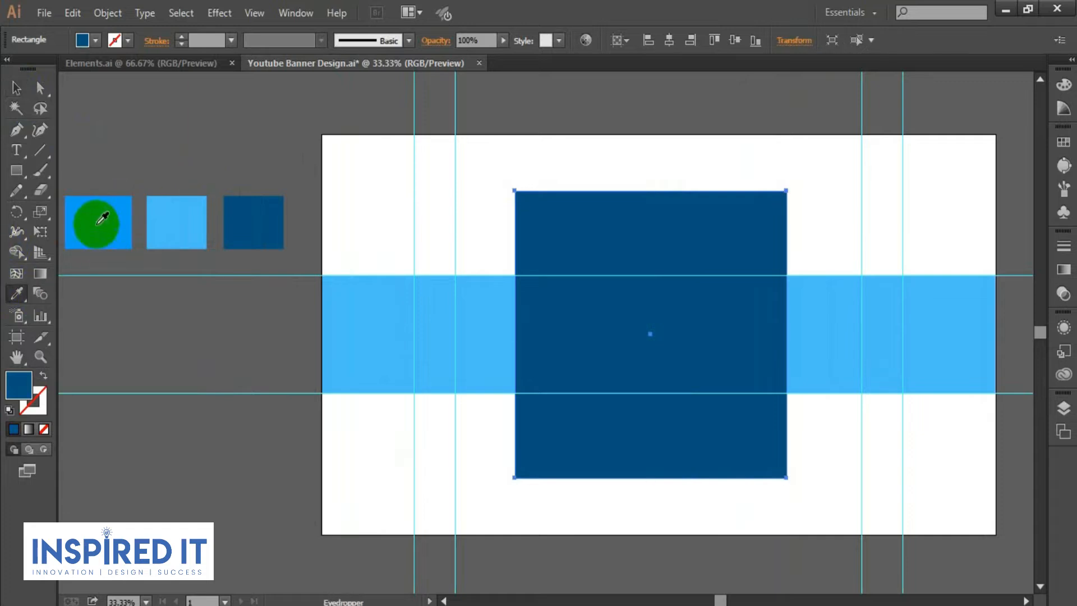
pyautogui.click(16, 88)
pyautogui.click(461, 227)
# Round the large rectangle's corners and rotate it 45° into a diamond.
pyautogui.click(690, 350)
pyautogui.scroll(1, 688, 344)
pyautogui.moveTo(826, 127); pyautogui.dragTo(803, 162)
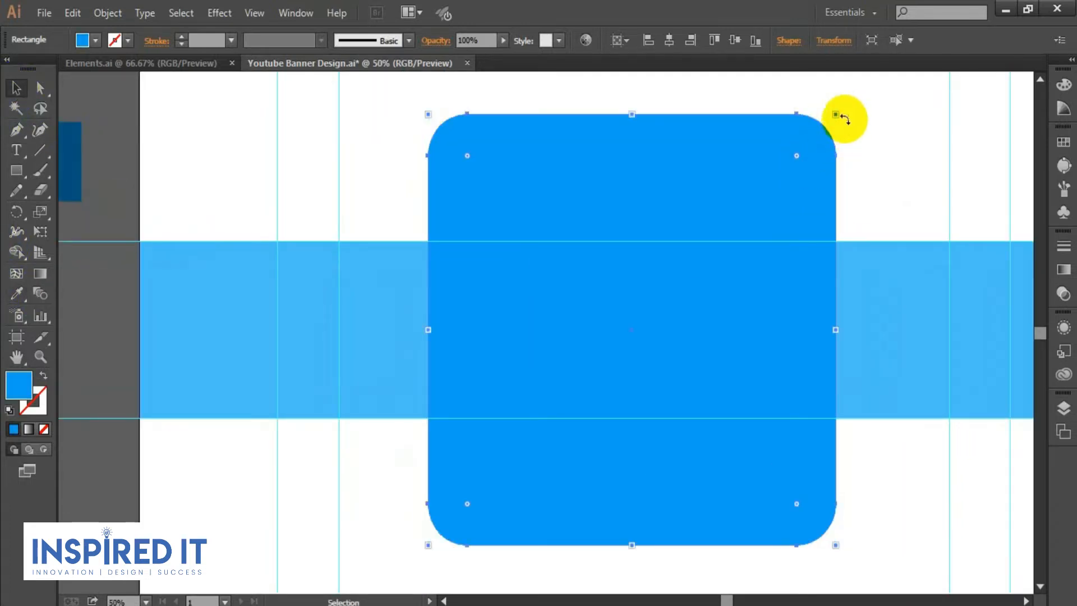
pyautogui.moveTo(842, 106); pyautogui.dragTo(560, 146)
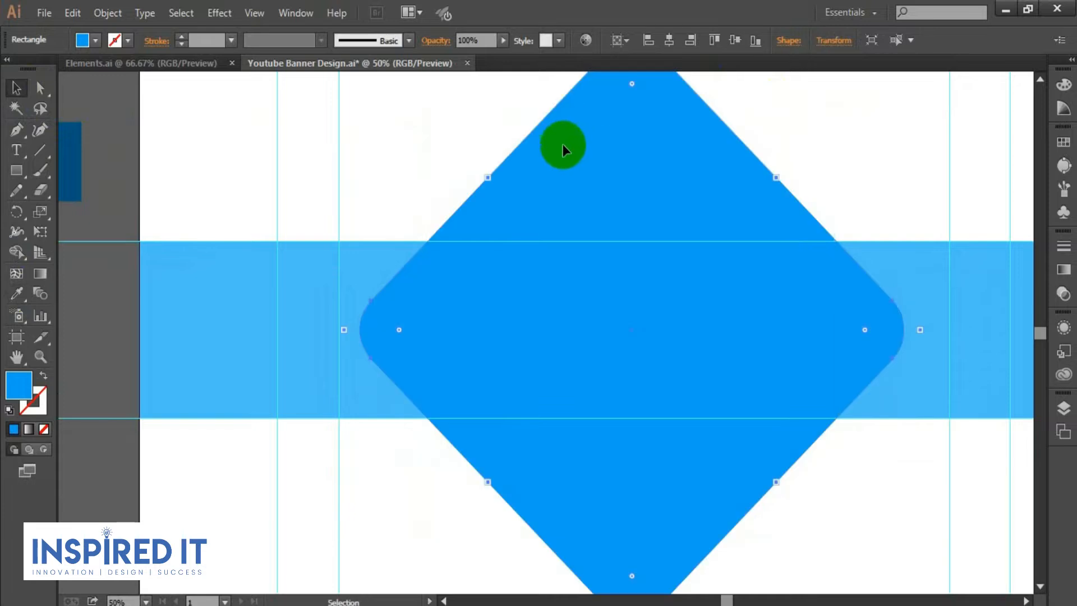
# Centre the diamond horizontally on the artboard and slightly reduce its corner rounding.
pyautogui.scroll(-1, 560, 146)
pyautogui.scroll(1, 554, 289)
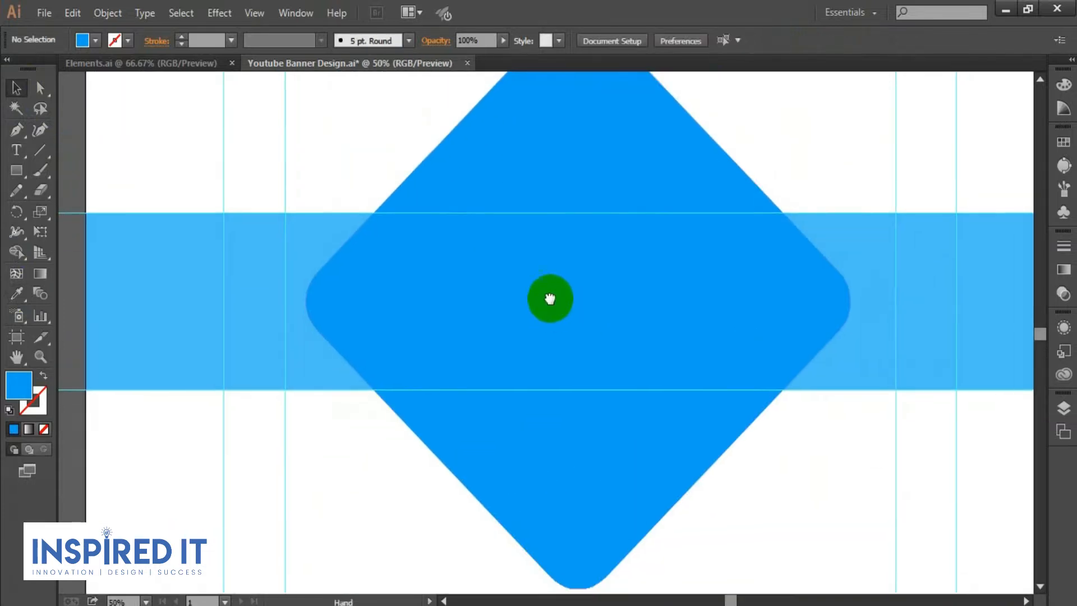
pyautogui.click(670, 40)
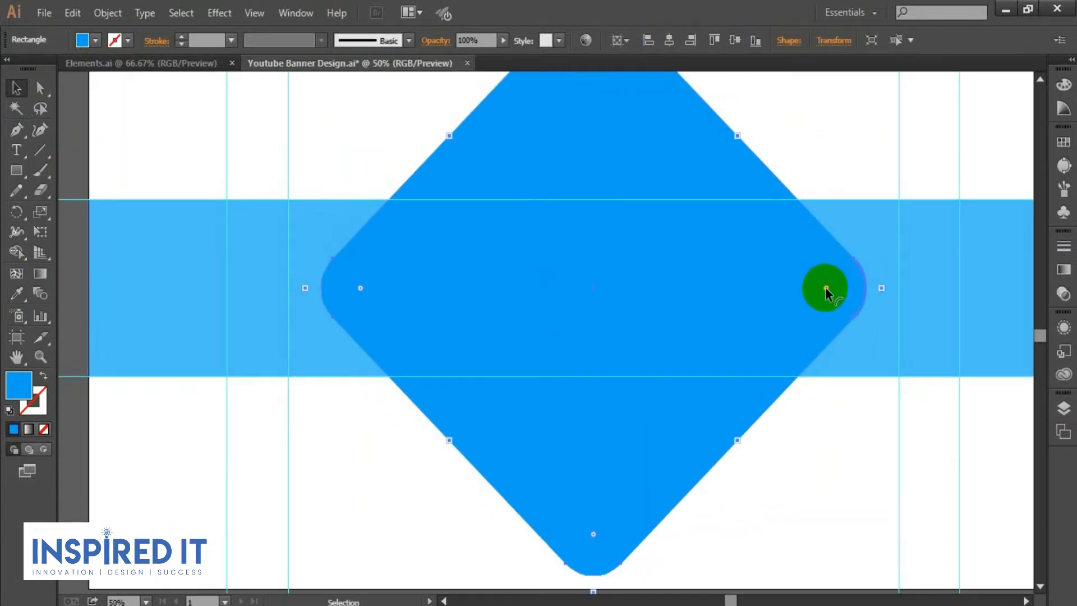
pyautogui.moveTo(831, 287); pyautogui.dragTo(836, 287)
pyautogui.click(808, 132)
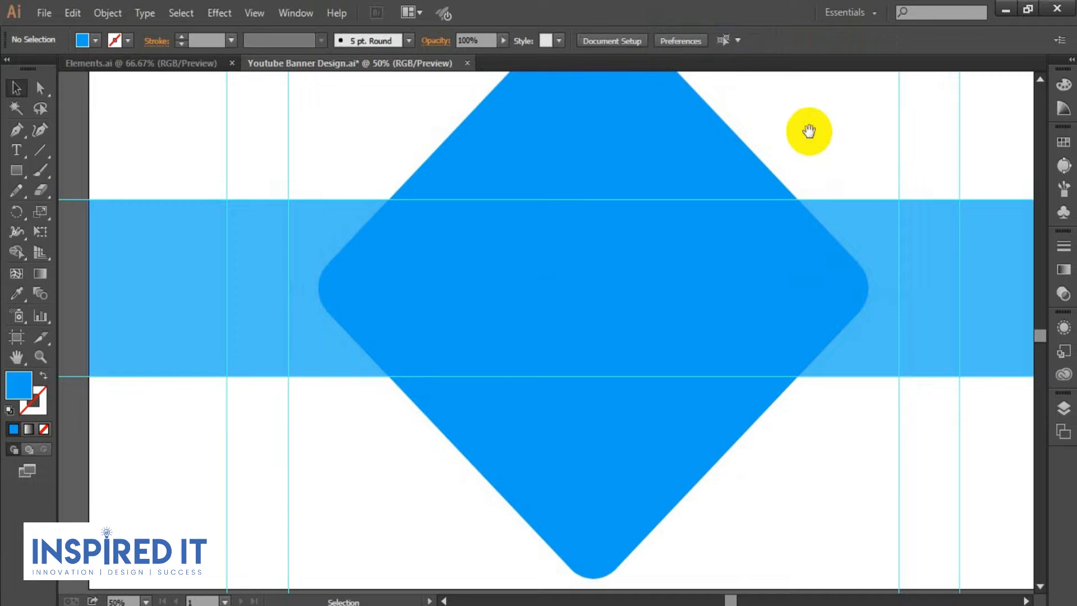
pyautogui.moveTo(808, 132); pyautogui.dragTo(817, 169)
pyautogui.scroll(-1, 656, 200)
pyautogui.moveTo(722, 187); pyautogui.dragTo(702, 235)
pyautogui.scroll(1, 534, 320)
pyautogui.click(628, 174)
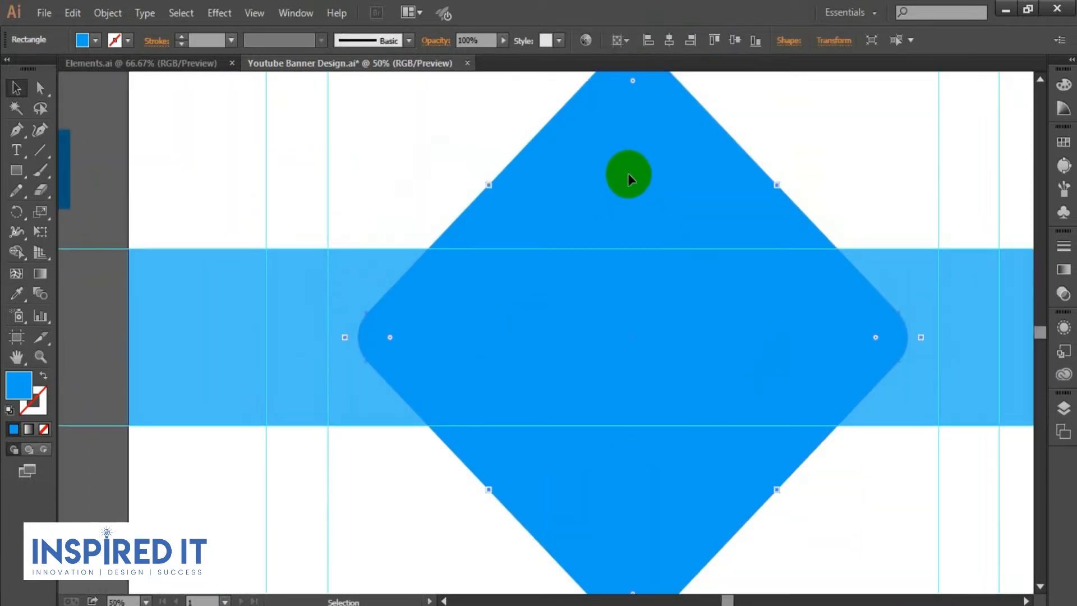
pyautogui.click(808, 126)
pyautogui.moveTo(808, 125); pyautogui.dragTo(717, 130)
# Duplicate the diamond horizontally to both sides so that the copies overlap the artboard's left and right edges.
pyautogui.scroll(-1, 621, 127)
pyautogui.moveTo(620, 113); pyautogui.dragTo(626, 180)
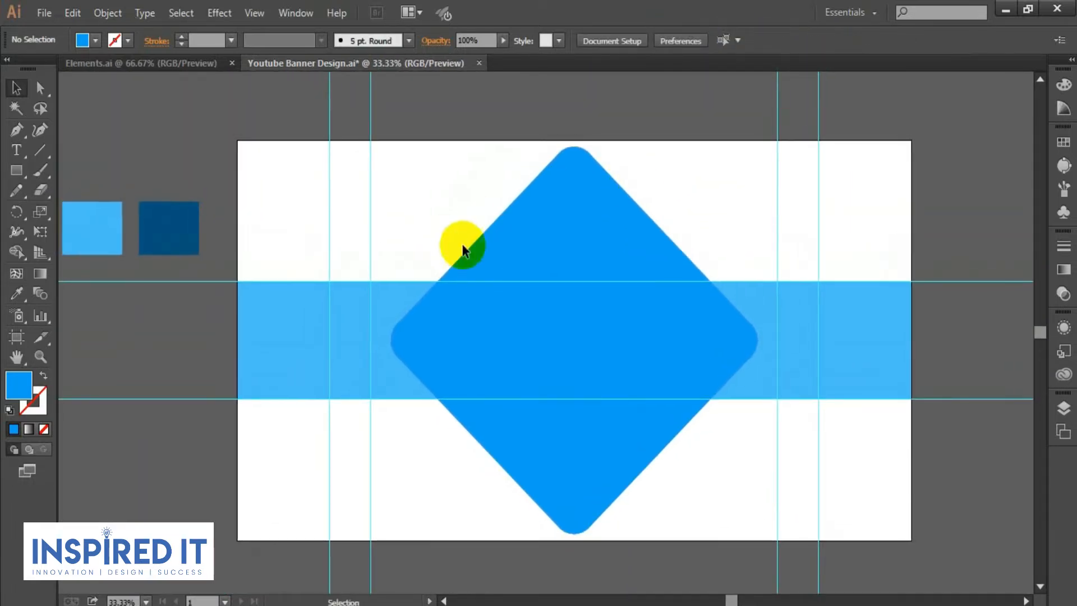
pyautogui.moveTo(610, 343); pyautogui.dragTo(668, 331)
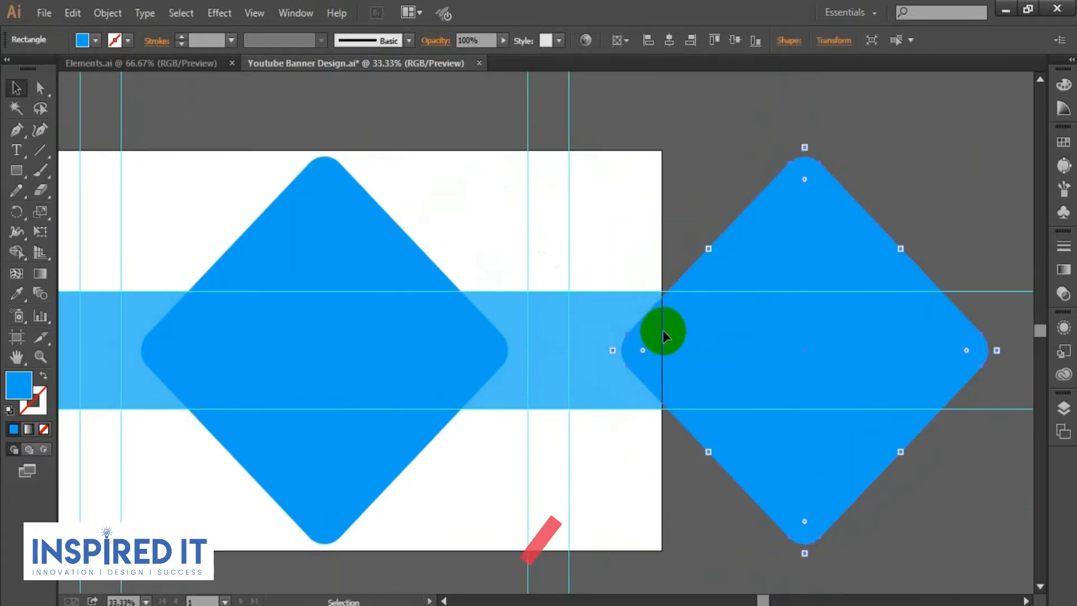
pyautogui.moveTo(488, 334); pyautogui.dragTo(662, 324)
pyautogui.hotkey('ctrl', '-')
pyautogui.moveTo(566, 334); pyautogui.dragTo(219, 335)
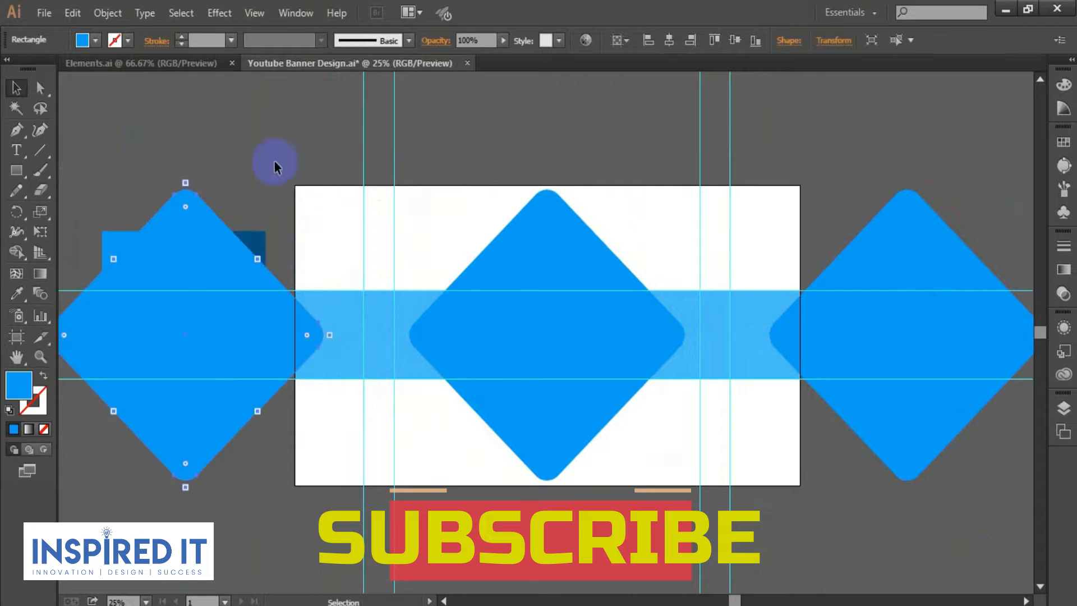
pyautogui.click(275, 175)
# Nudge the left diamond slightly inward to match the right one's overlap with the artboard, and save the document.
pyautogui.hotkey('ctrl', '+')
pyautogui.moveTo(583, 338); pyautogui.dragTo(500, 323)
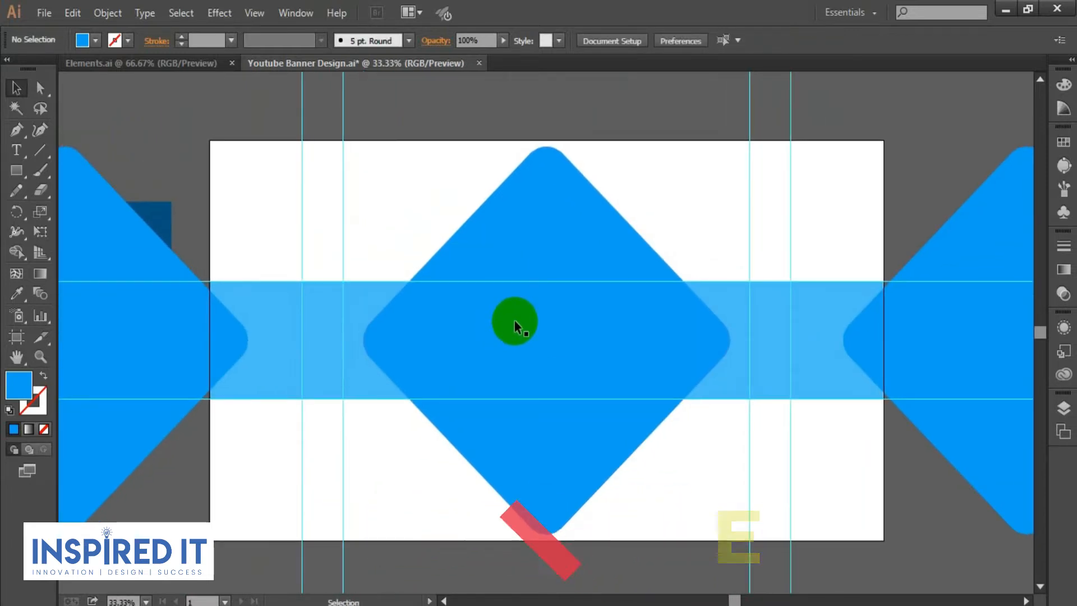
pyautogui.click(227, 332)
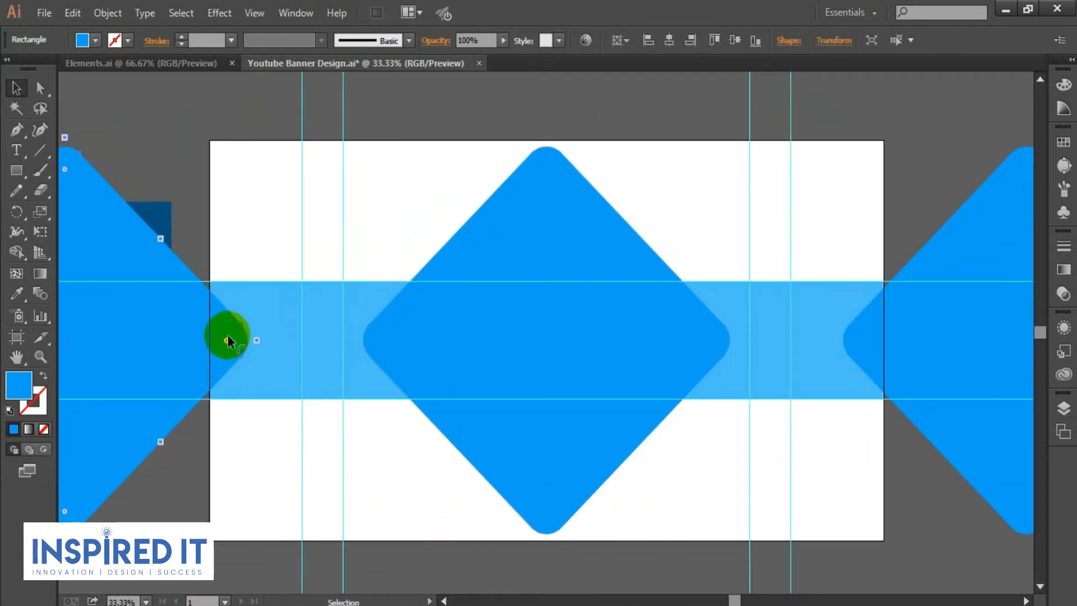
pyautogui.click(190, 186)
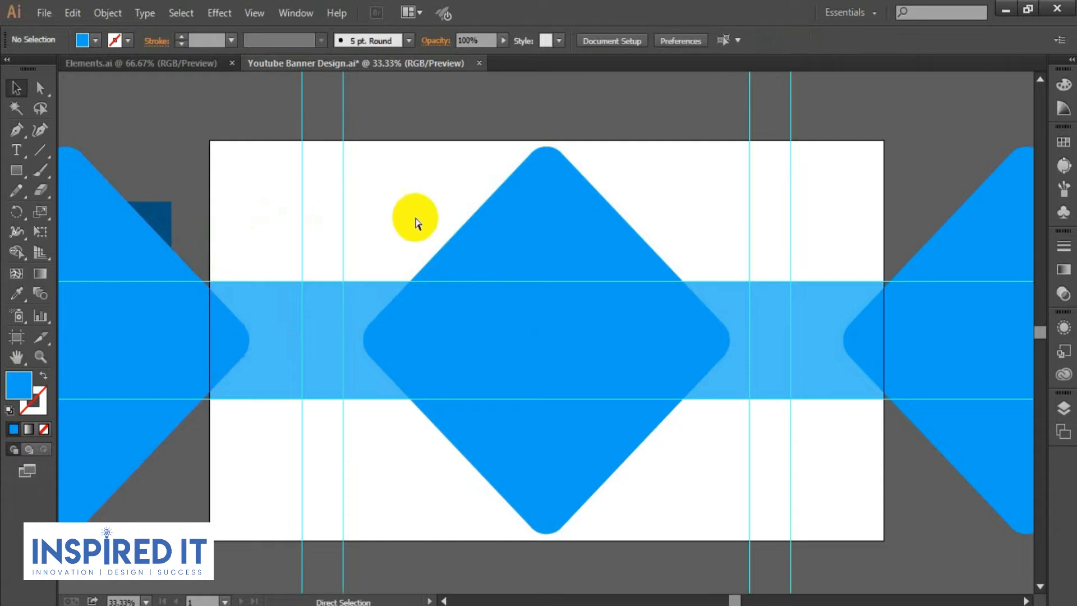
pyautogui.hotkey('ctrl', 's')
# Draw a narrow rounded bar, rotate it 45° and place it alongside the central diamond's upper-right edge.
pyautogui.moveTo(599, 237); pyautogui.dragTo(572, 250)
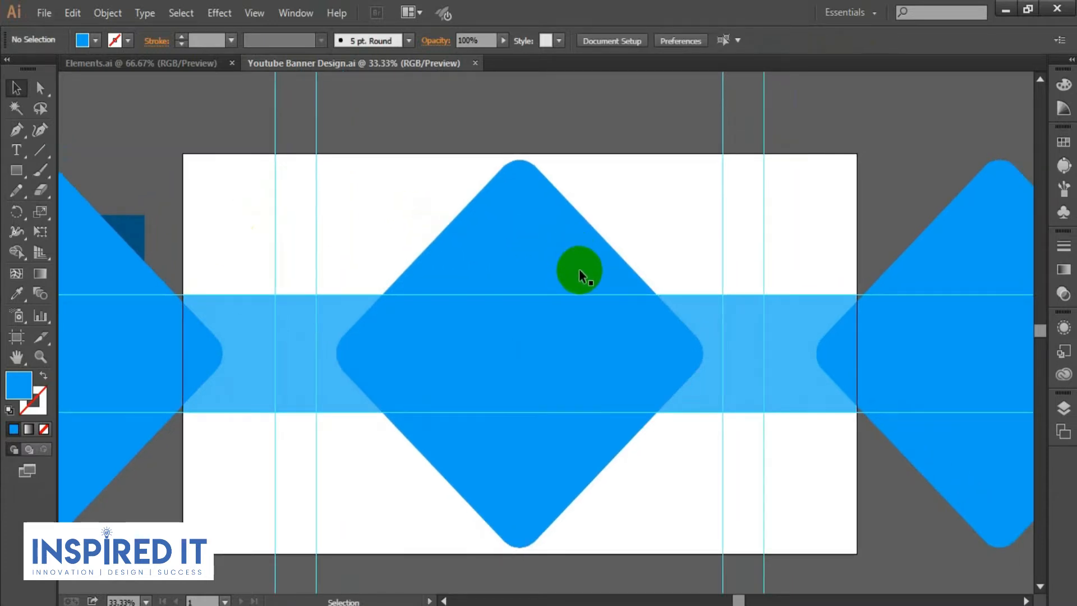
pyautogui.press('m')
pyautogui.moveTo(675, 200); pyautogui.dragTo(709, 296)
pyautogui.click(15, 87)
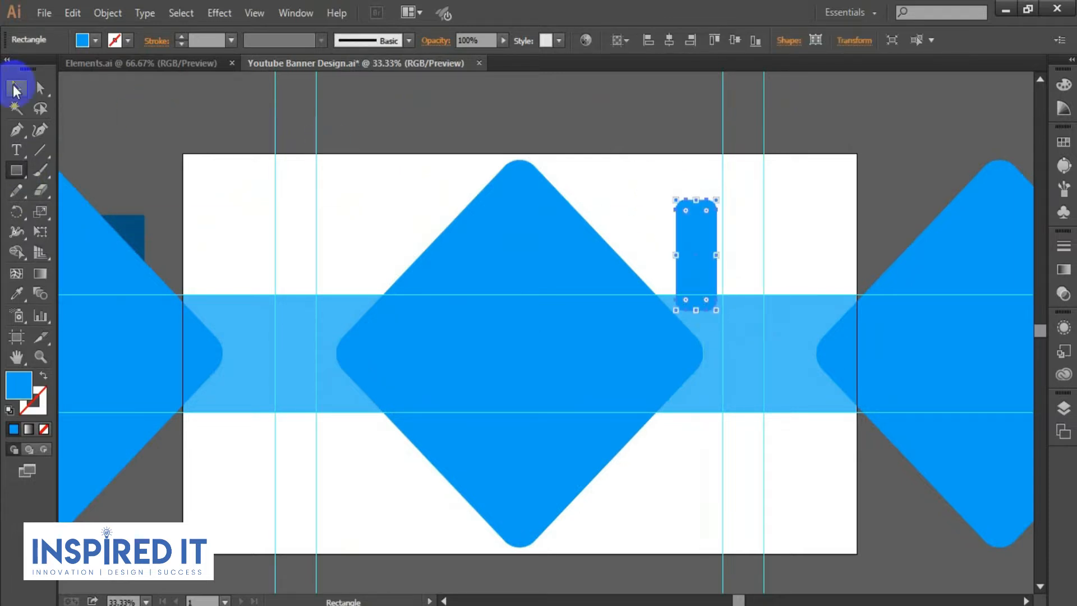
pyautogui.moveTo(716, 187); pyautogui.dragTo(764, 216)
pyautogui.moveTo(706, 237); pyautogui.dragTo(735, 245)
pyautogui.click(797, 234)
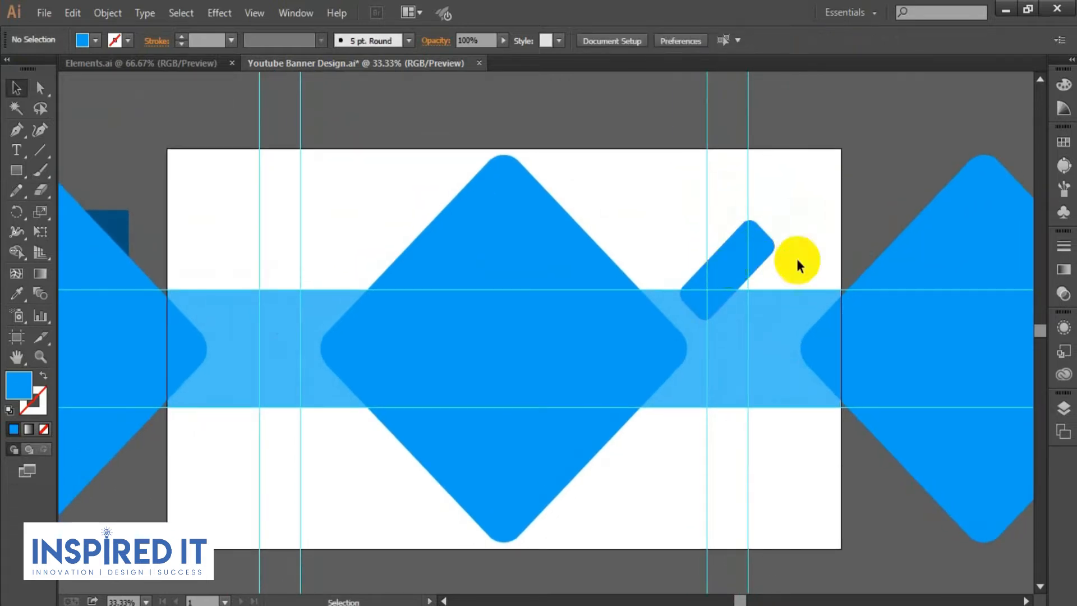
# Duplicate the slanted bar beside the central diamond's lower-right edge and nudge the copy into position.
pyautogui.moveTo(742, 283); pyautogui.dragTo(699, 436)
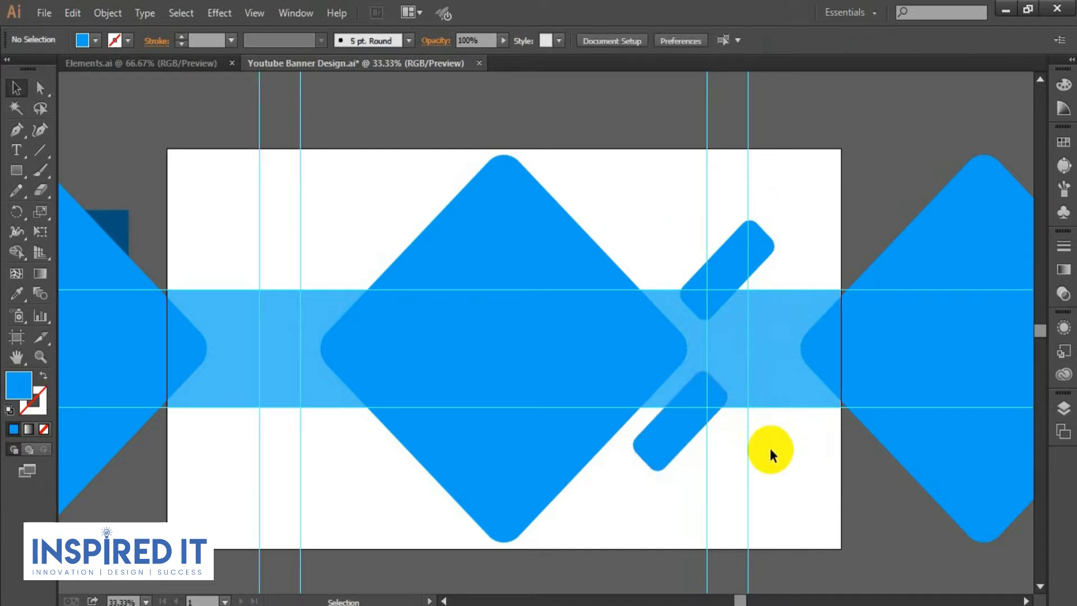
pyautogui.scroll(1, 695, 443)
pyautogui.click(708, 372)
pyautogui.press('Down')
pyautogui.press('Down')
pyautogui.press('Down')
pyautogui.press('Down')
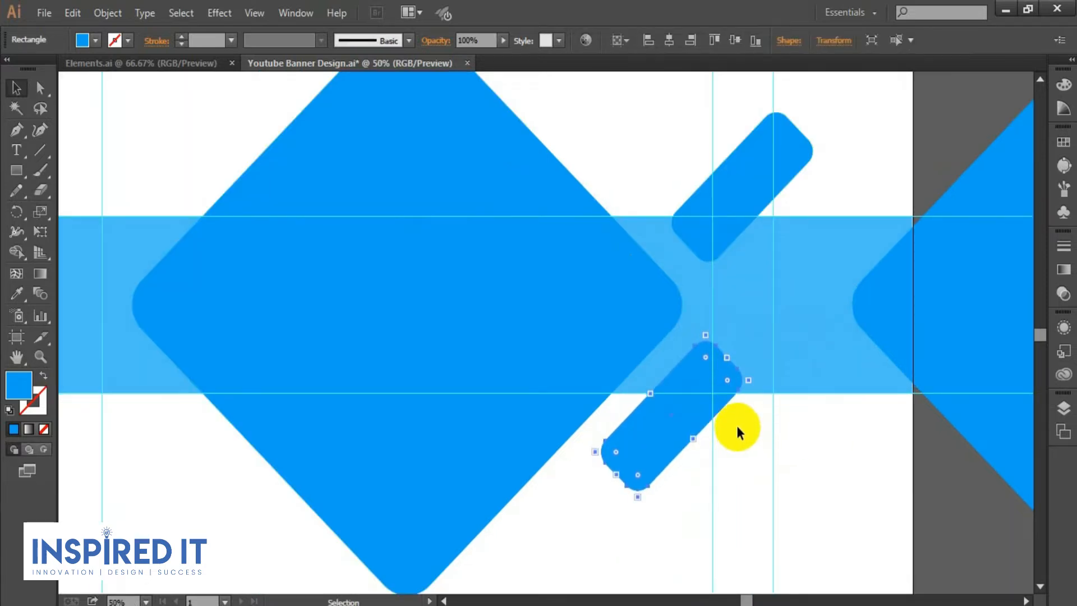
pyautogui.click(738, 431)
# Duplicate both slanted bars into the gap between the left and central diamonds and fine-tune the copies' horizontal position.
pyautogui.scroll(-1, 764, 399)
pyautogui.moveTo(498, 397); pyautogui.dragTo(604, 351)
pyautogui.click(878, 223)
pyautogui.keyDown('shift'); pyautogui.click(831, 389); pyautogui.keyUp('shift')
pyautogui.moveTo(831, 390); pyautogui.dragTo(437, 393)
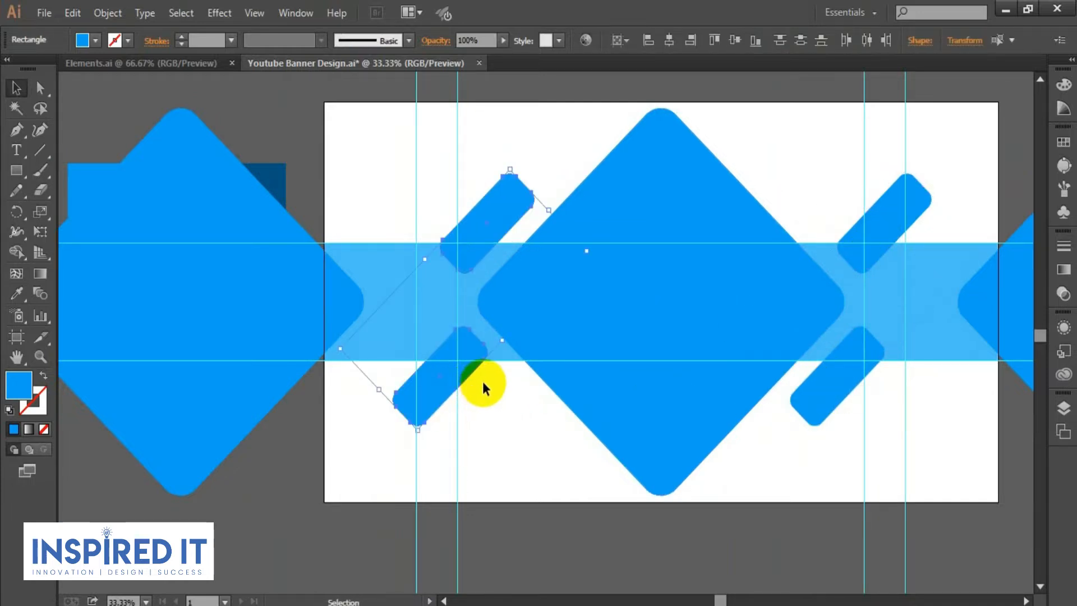
pyautogui.moveTo(491, 206); pyautogui.dragTo(482, 201)
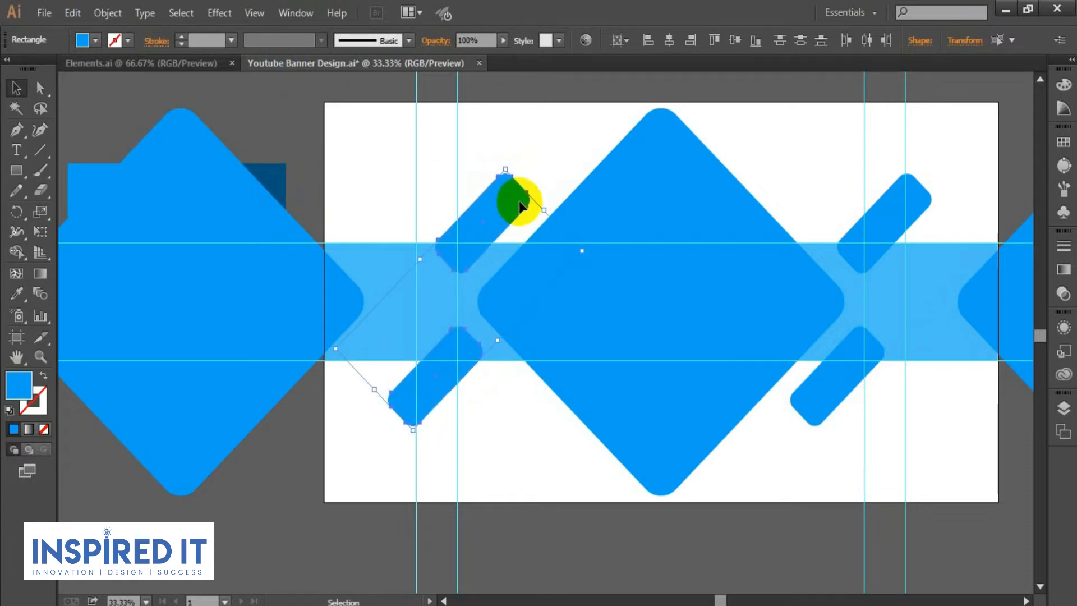
pyautogui.moveTo(500, 202); pyautogui.dragTo(493, 199)
# Nudge the right-hand pair of slanted bars slightly further right from the central diamond.
pyautogui.click(873, 238)
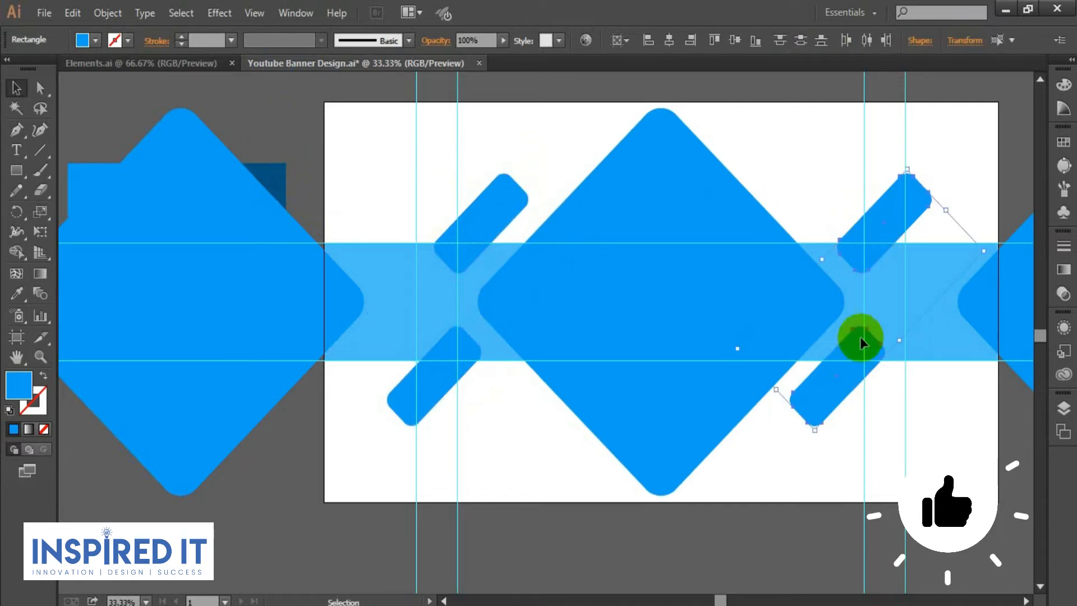
pyautogui.press('Right')
pyautogui.press('Right')
pyautogui.press('Right')
pyautogui.press('Right')
pyautogui.press('Right')
pyautogui.press('Right')
pyautogui.press('Right')
pyautogui.press('Right')
pyautogui.press('Right')
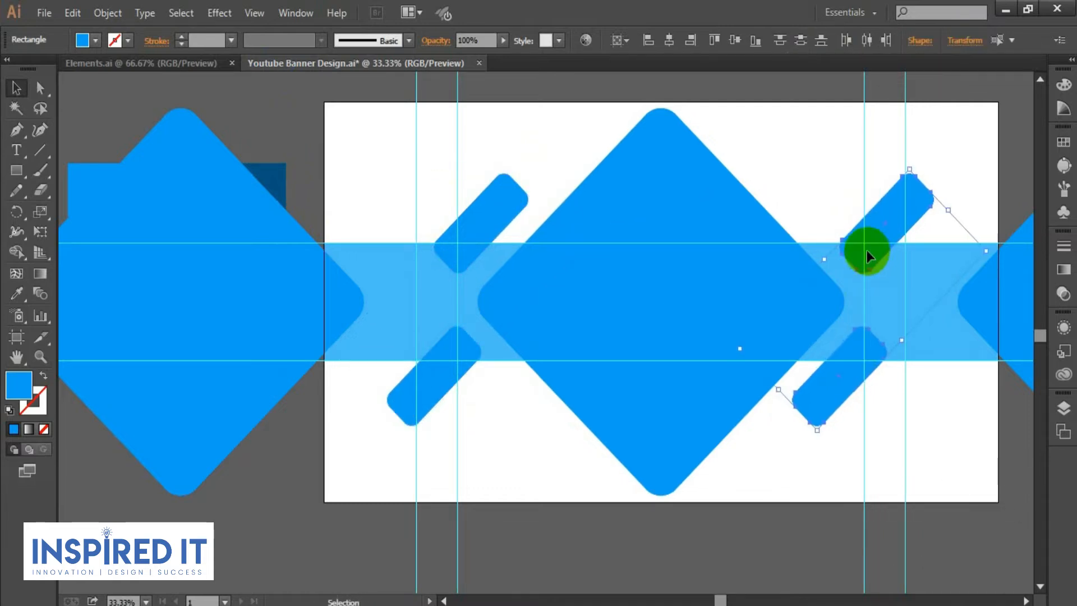
pyautogui.press('Right')
pyautogui.press('Right')
pyautogui.press('Right')
pyautogui.click(528, 120)
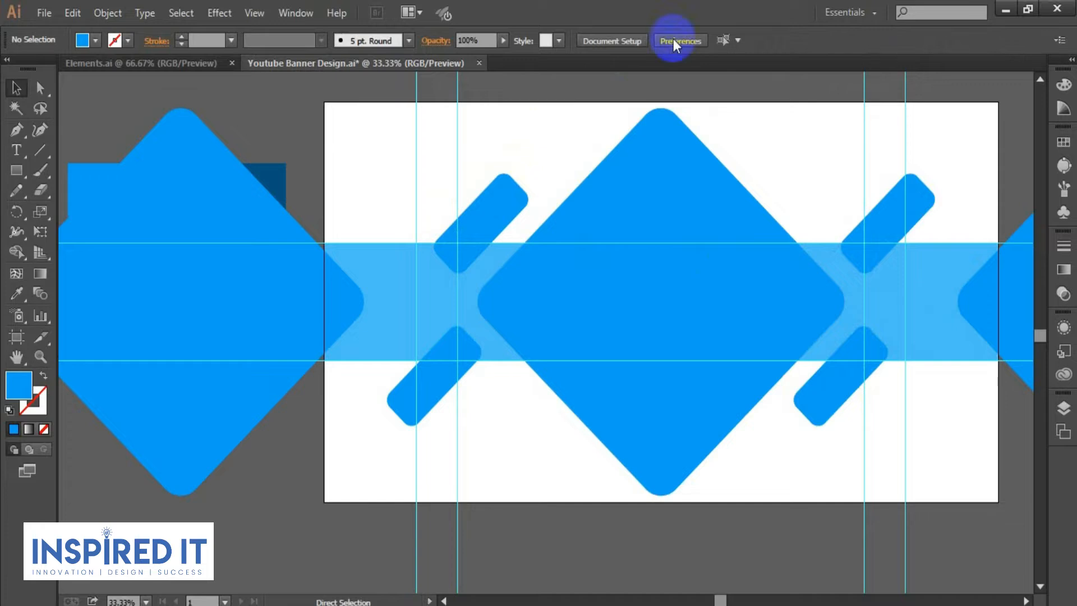
# Draw a circle with the Ellipse tool near the middle of the central diamond.
pyautogui.moveTo(764, 160); pyautogui.dragTo(730, 159)
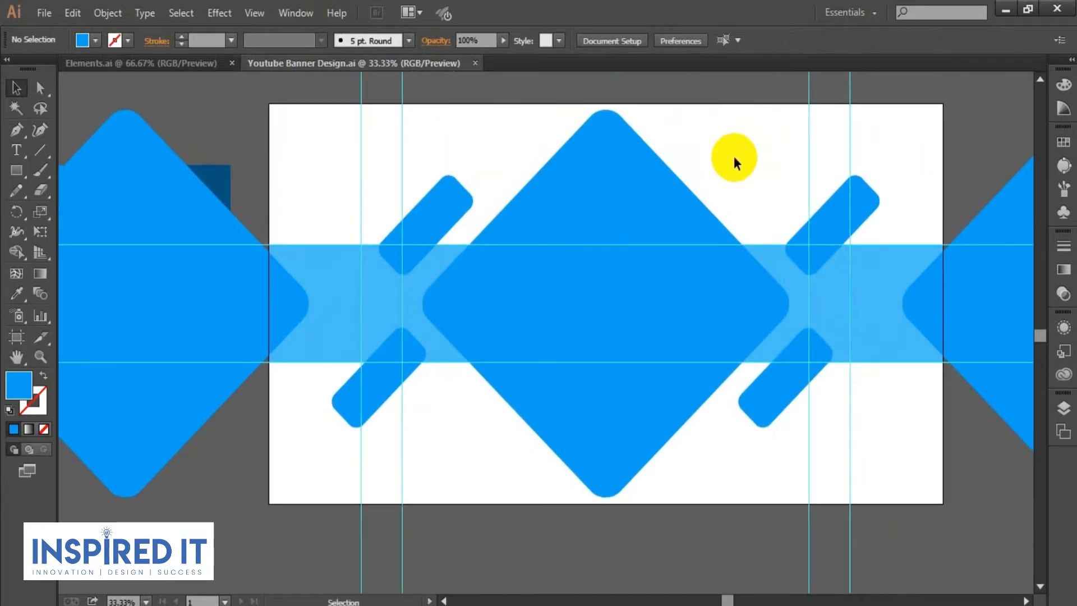
pyautogui.moveTo(494, 203)
pyautogui.mouseDown()
pyautogui.moveTo(519, 195)
pyautogui.moveTo(500, 203)
pyautogui.mouseUp()
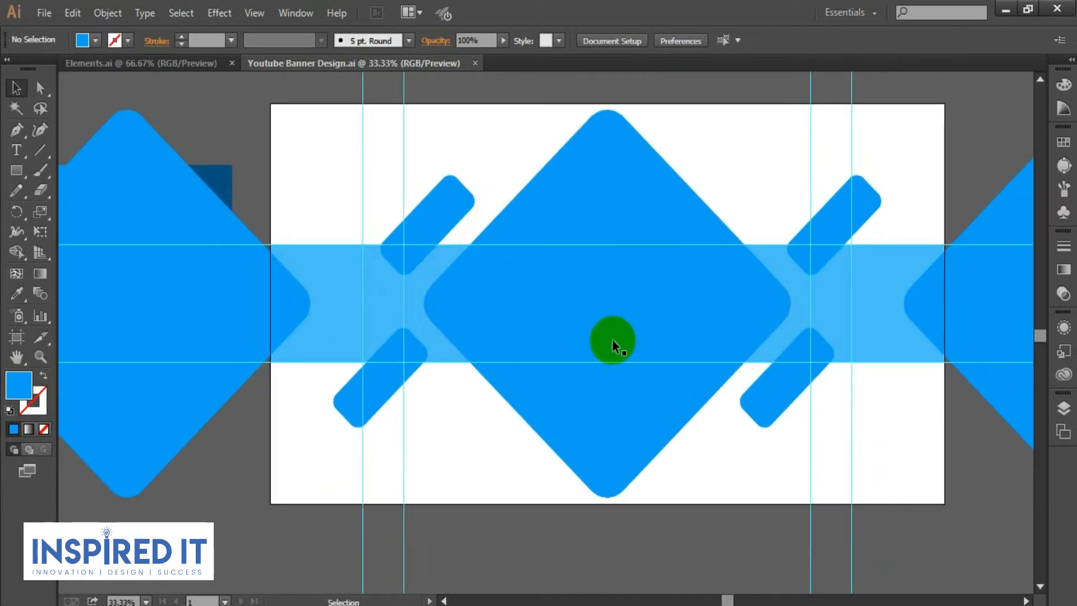
pyautogui.moveTo(776, 284); pyautogui.dragTo(754, 301)
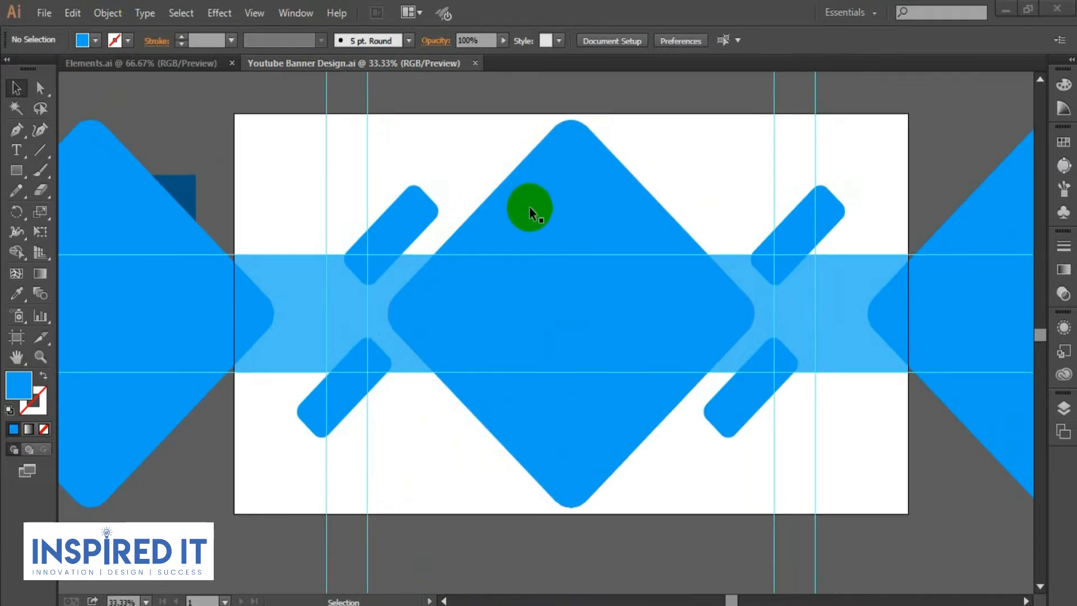
pyautogui.press('space')
pyautogui.rightClick(15, 155)
pyautogui.rightClick(15, 170)
pyautogui.click(84, 210)
pyautogui.moveTo(553, 312); pyautogui.dragTo(597, 347)
pyautogui.click(25, 95)
pyautogui.moveTo(563, 298); pyautogui.dragTo(511, 315)
# Fill the circle with the light blue sampled from the horizontal band.
pyautogui.scroll(-1, 566, 315)
pyautogui.click(16, 294)
pyautogui.click(365, 313)
pyautogui.click(13, 84)
pyautogui.click(179, 119)
pyautogui.scroll(1, 572, 331)
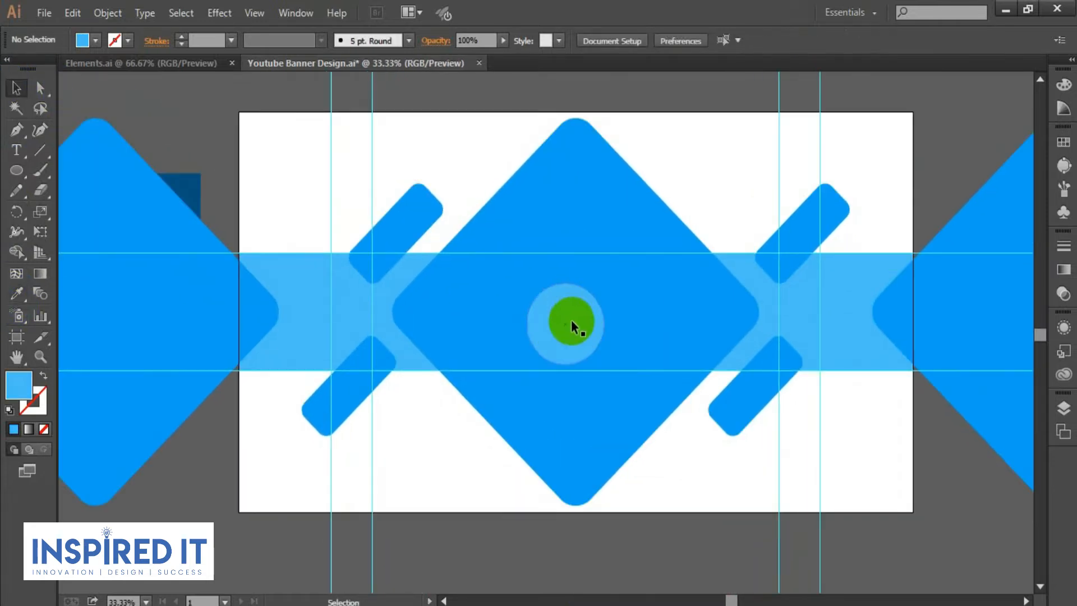
# Paste a copy of the light blue circle in place, enlarge it slightly around its centre and set its opacity to 50%.
pyautogui.moveTo(587, 346); pyautogui.dragTo(631, 372)
pyautogui.click(616, 352)
pyautogui.moveTo(637, 374); pyautogui.dragTo(639, 379)
pyautogui.hotkey('ctrl', 'x')
pyautogui.hotkey('ctrl', 'f')
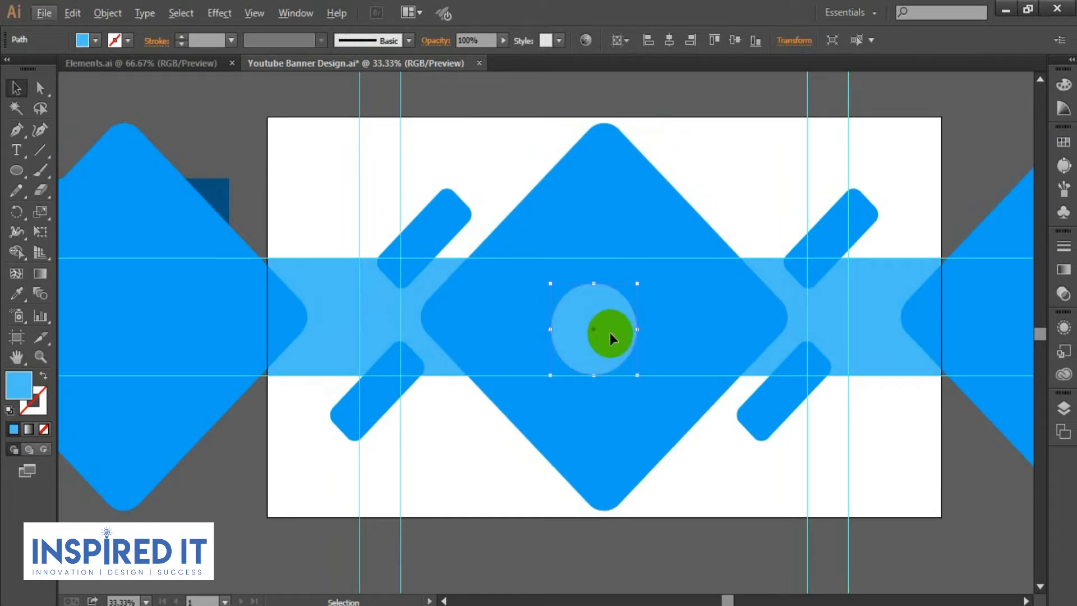
pyautogui.press('v')
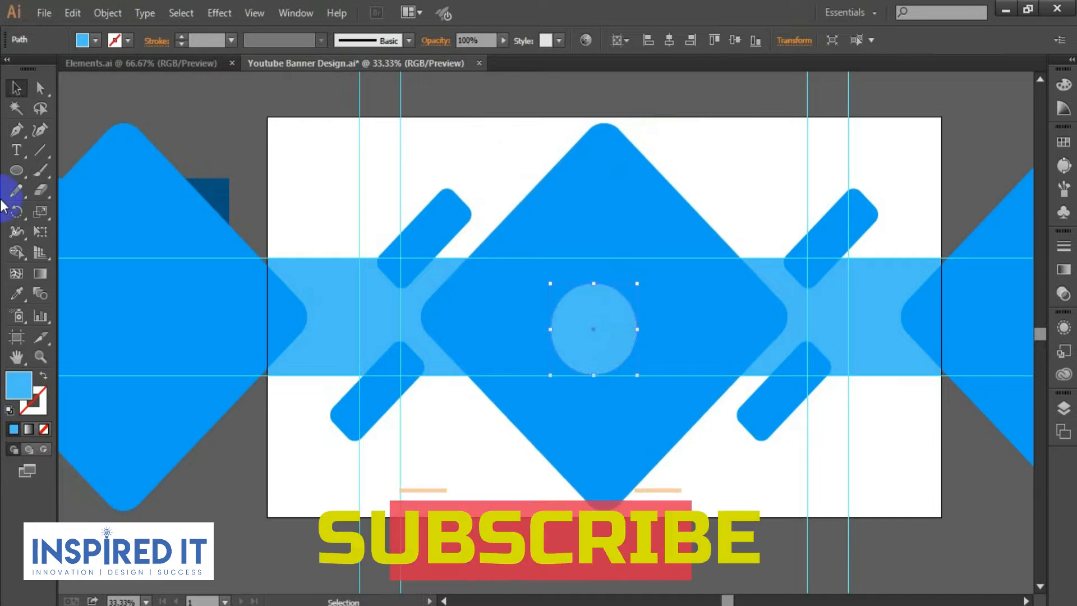
pyautogui.moveTo(636, 283); pyautogui.dragTo(641, 279)
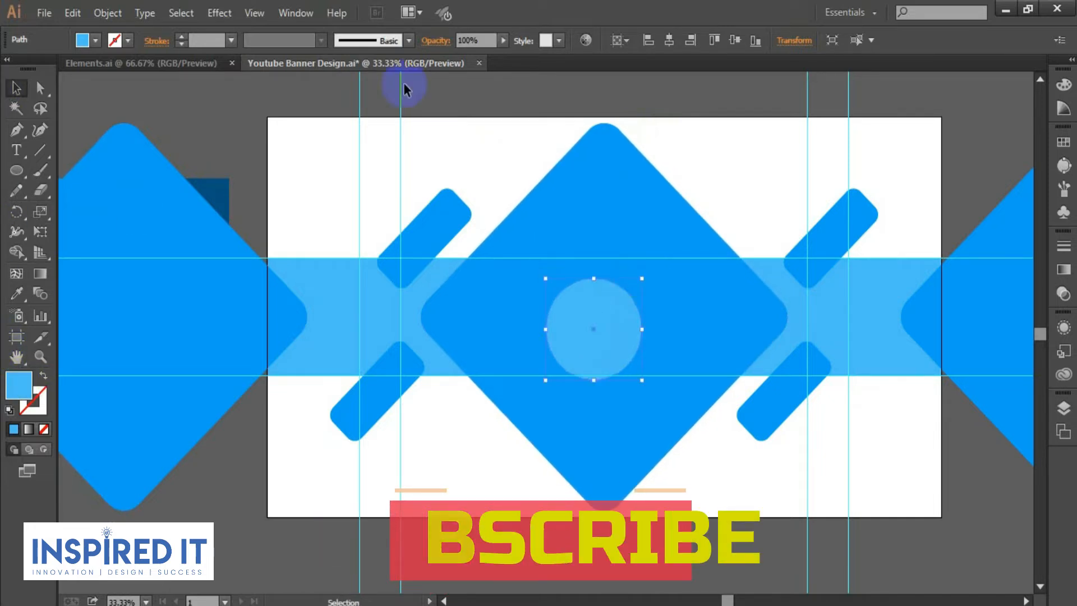
pyautogui.scroll(2, 632, 369)
pyautogui.scroll(1, 633, 369)
pyautogui.moveTo(503, 41); pyautogui.dragTo(476, 56)
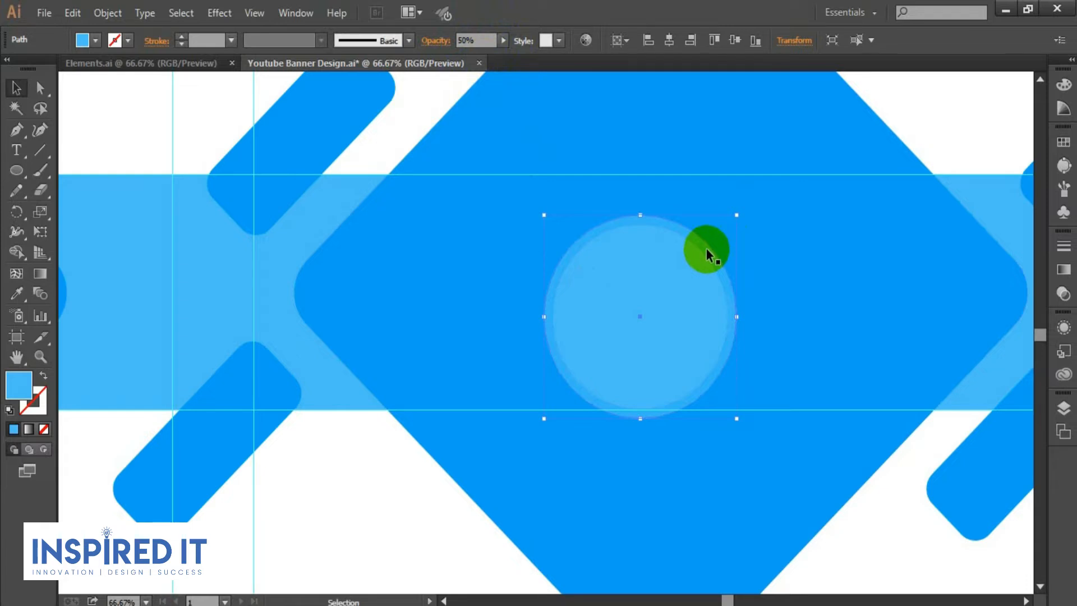
# Add a larger concentric copy of the semi-transparent circle as an outer ring and lower its opacity to 26%.
pyautogui.moveTo(736, 216); pyautogui.dragTo(748, 206)
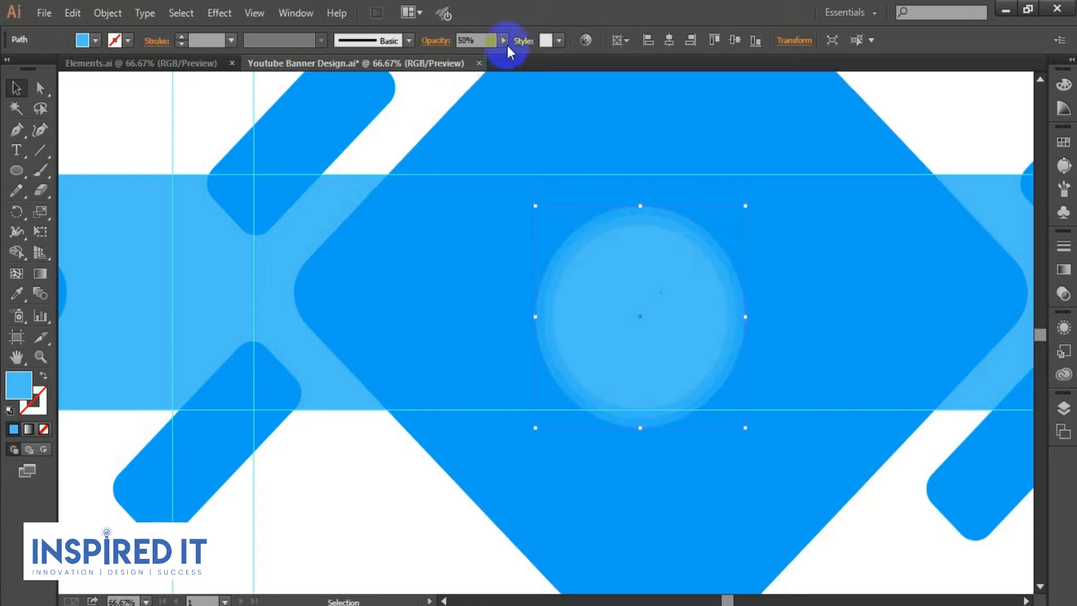
pyautogui.click(459, 56)
pyautogui.click(482, 40)
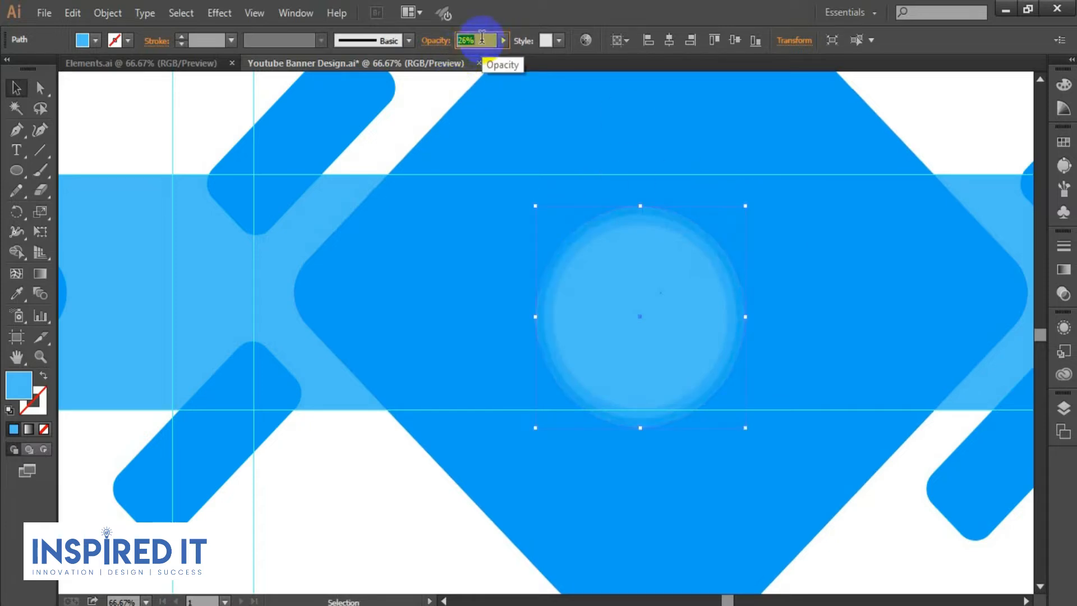
pyautogui.click(587, 319)
pyautogui.scroll(-1, 586, 318)
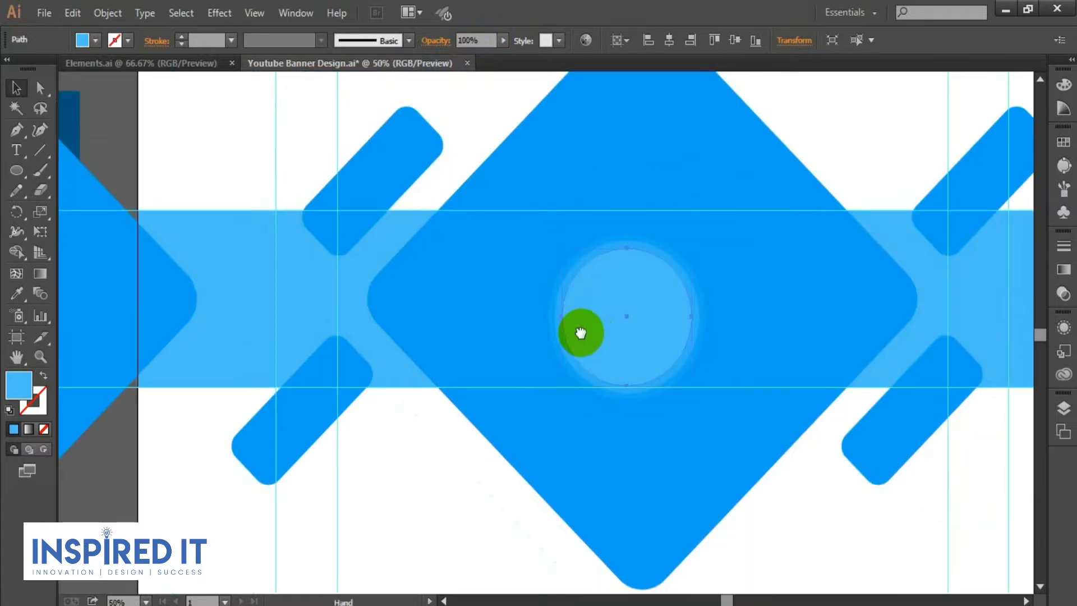
pyautogui.moveTo(580, 333); pyautogui.dragTo(590, 328)
pyautogui.click(466, 307)
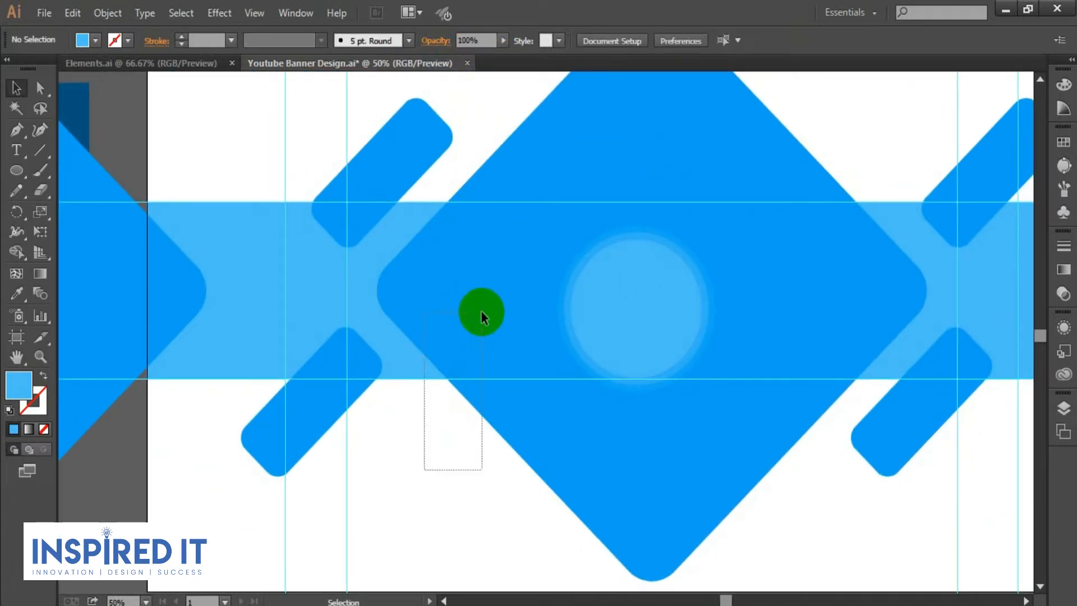
# Place a smaller grouped copy of the three concentric circles overlapping the original's left side, nudged slightly upward.
pyautogui.moveTo(481, 311); pyautogui.dragTo(451, 244)
pyautogui.click(451, 244)
pyautogui.moveTo(545, 257); pyautogui.dragTo(724, 288)
pyautogui.click(780, 285)
pyautogui.scroll(1, 611, 297)
pyautogui.moveTo(564, 325); pyautogui.dragTo(476, 294)
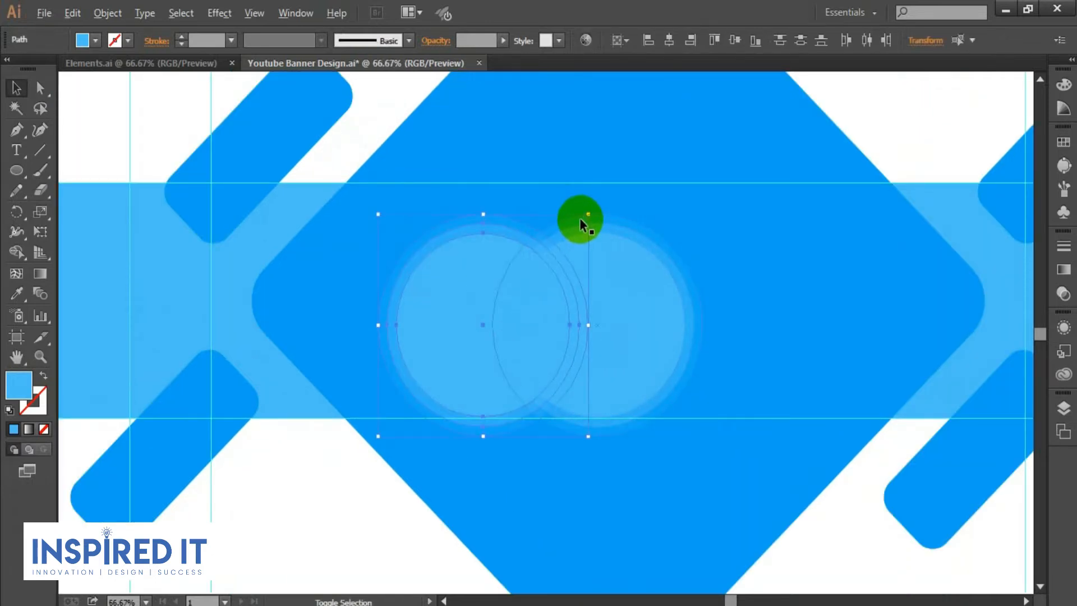
pyautogui.moveTo(587, 217); pyautogui.dragTo(564, 238)
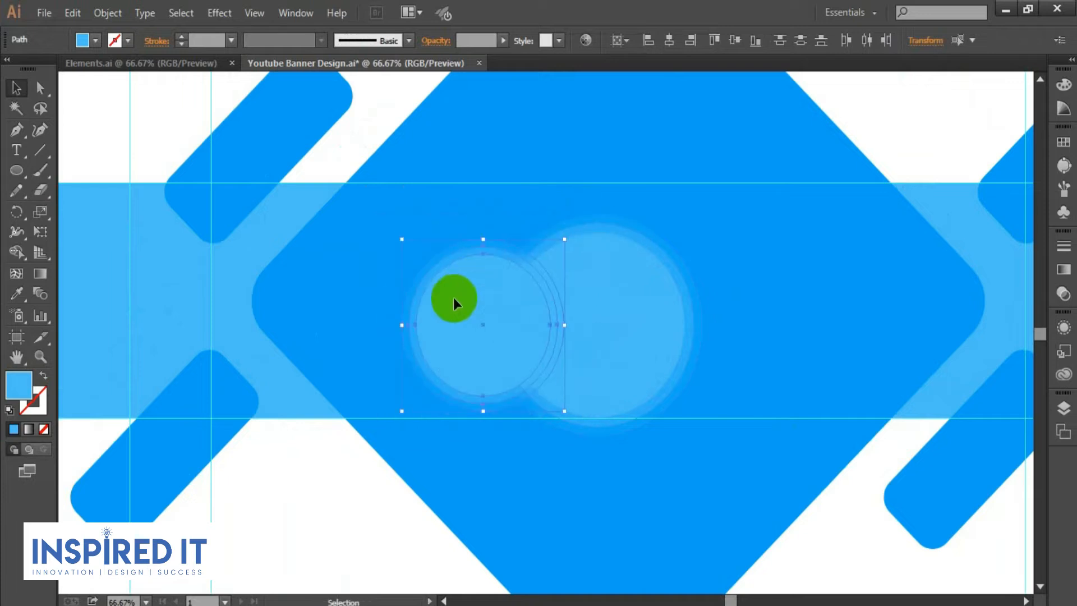
pyautogui.moveTo(453, 298); pyautogui.dragTo(454, 287)
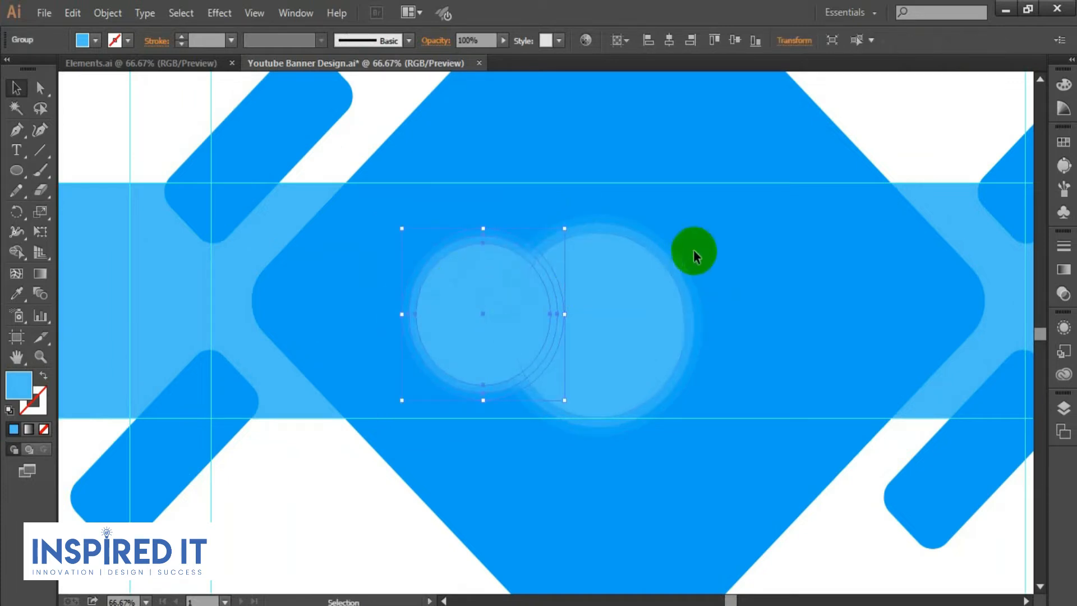
# Group the large concentric circles and bring the group to the front.
pyautogui.click(642, 299)
pyautogui.hotkey('ctrl', 'g')
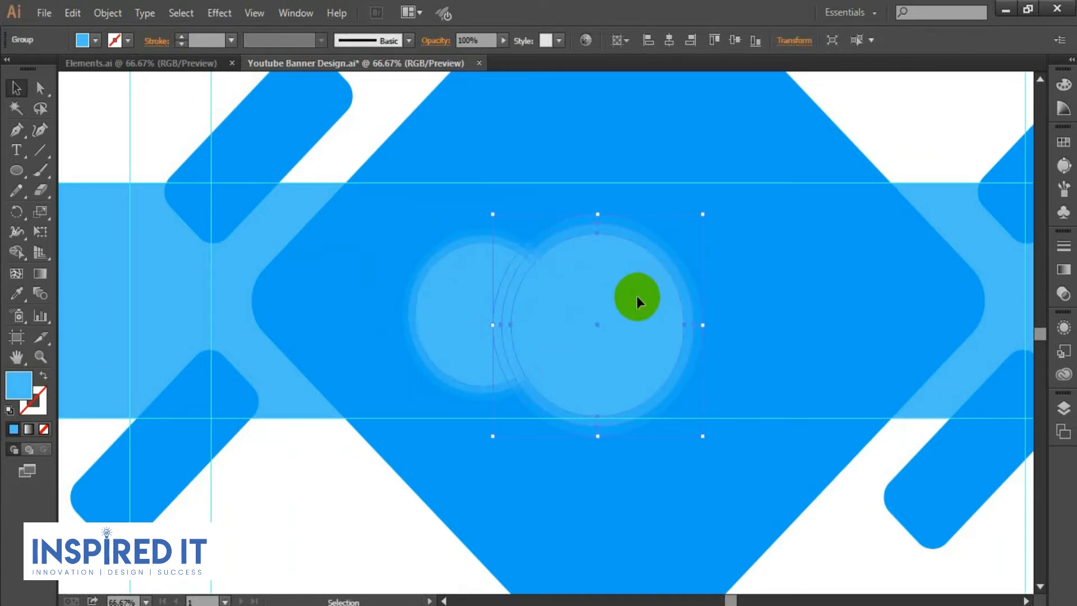
pyautogui.rightClick(637, 297)
pyautogui.moveTo(712, 419)
pyautogui.moveTo(629, 436)
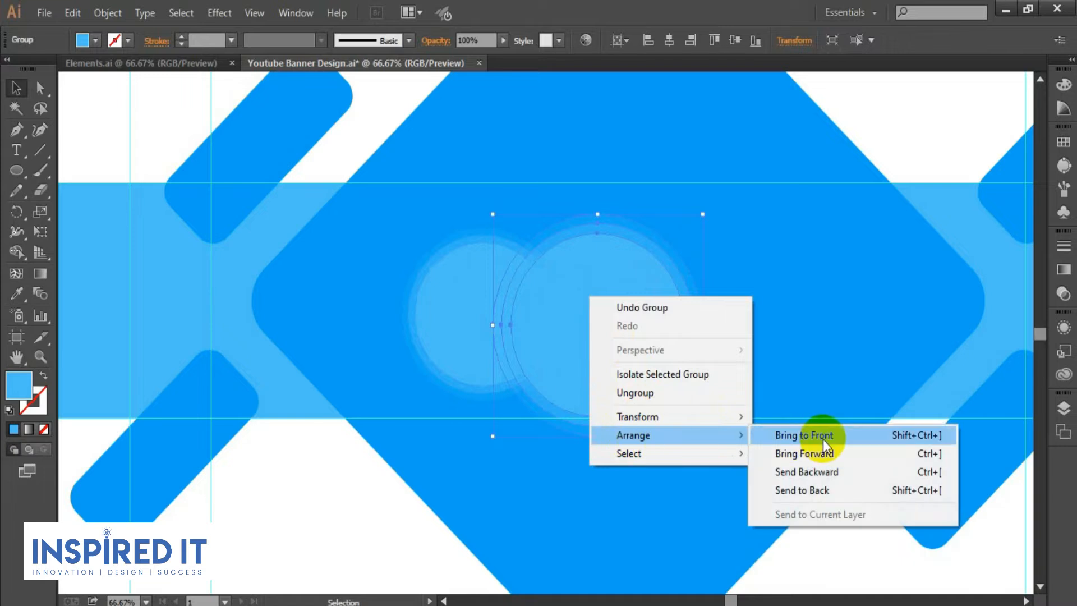
pyautogui.click(823, 439)
# Move the dark blue colour square out from behind the left diamond, beside the artboard's upper-left corner.
pyautogui.click(792, 280)
pyautogui.moveTo(770, 289); pyautogui.dragTo(770, 269)
pyautogui.click(476, 275)
pyautogui.scroll(-1, 280, 247)
pyautogui.moveTo(280, 247); pyautogui.dragTo(536, 266)
pyautogui.scroll(-1, 536, 248)
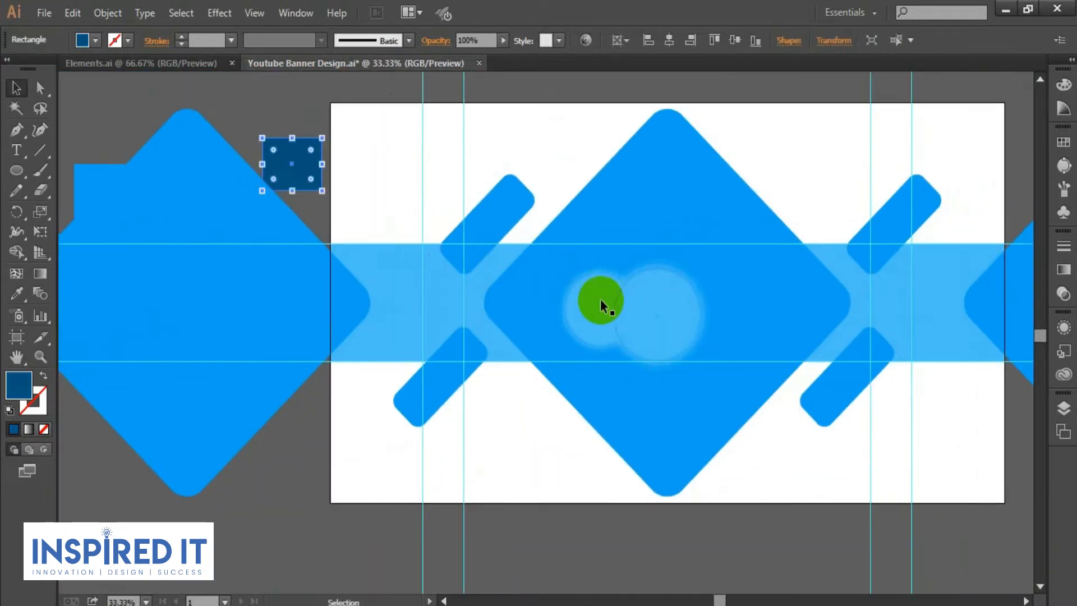
# Ungroup the smaller concentric circles and fill the inner circle with the dark blue sampled from the colour square.
pyautogui.rightClick(600, 294)
pyautogui.click(631, 393)
pyautogui.click(560, 355)
pyautogui.click(575, 308)
pyautogui.press('i')
pyautogui.click(298, 160)
pyautogui.click(18, 93)
pyautogui.scroll(1, 483, 266)
pyautogui.moveTo(646, 284); pyautogui.dragTo(684, 345)
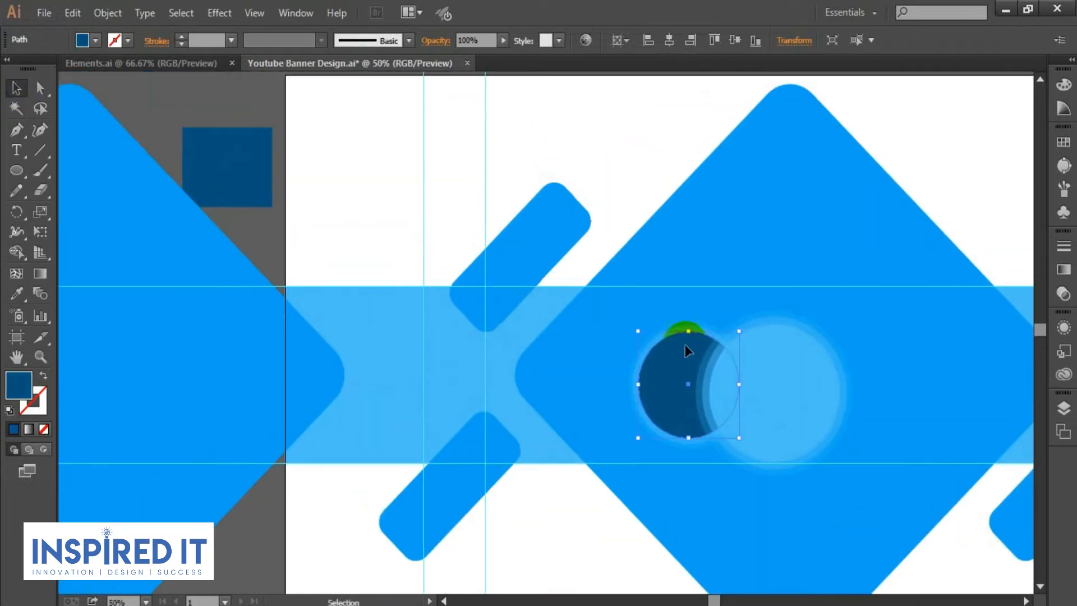
# Recolour the smaller set's middle and outer rings with the dark blue sampled from its inner circle.
pyautogui.press('i')
pyautogui.click(673, 357)
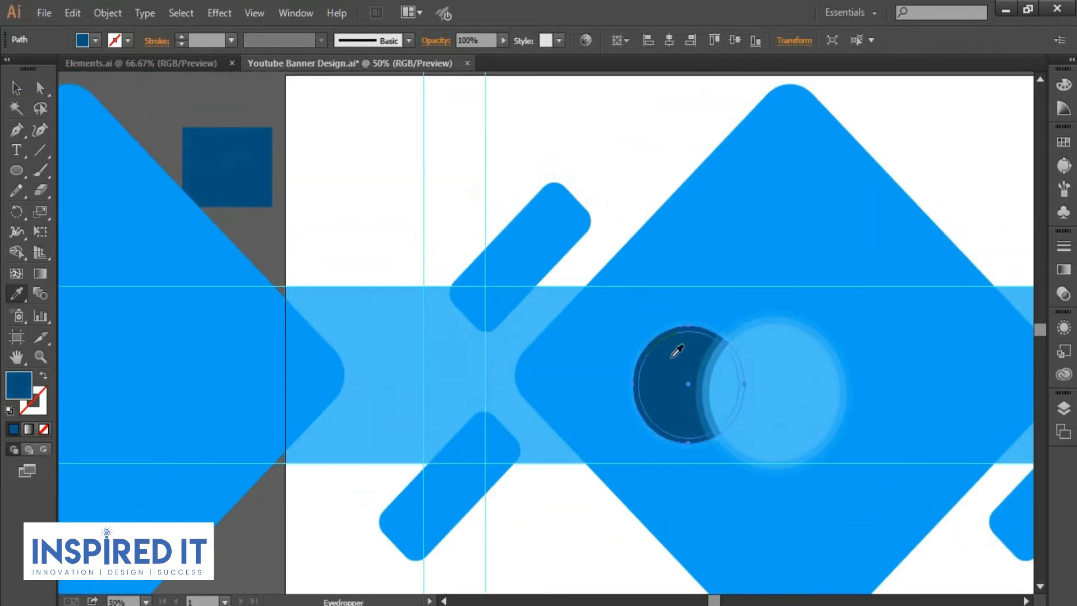
pyautogui.press('v')
pyautogui.click(643, 343)
pyautogui.press('i')
pyautogui.click(689, 350)
pyautogui.press('v')
# Set the opacity of the dark blue middle ring to 50%.
pyautogui.scroll(2, 688, 348)
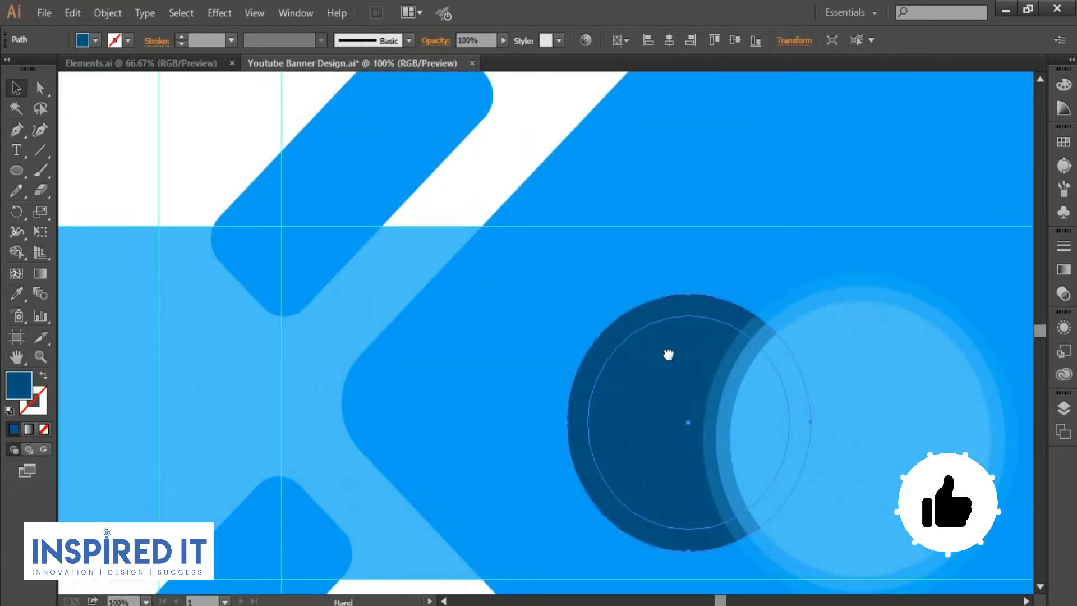
pyautogui.moveTo(668, 353); pyautogui.dragTo(634, 340)
pyautogui.click(613, 297)
pyautogui.click(469, 56)
pyautogui.scroll(1, 470, 39)
pyautogui.click(470, 39)
pyautogui.scroll(1, 470, 40)
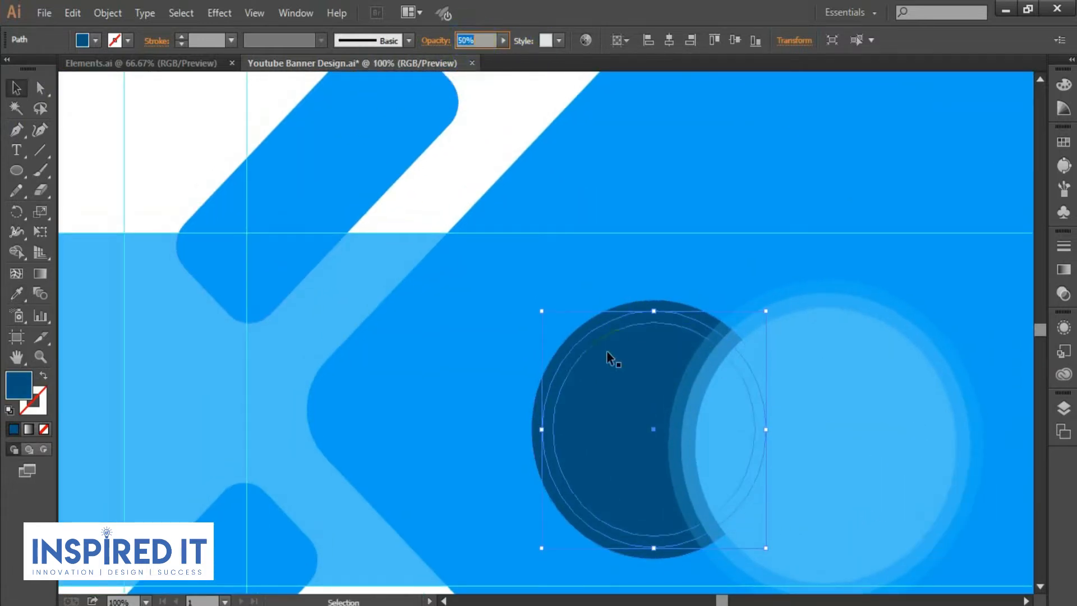
# Set the opacity of the smaller set's dark blue outer ring to 25%.
pyautogui.click(454, 372)
pyautogui.click(568, 339)
pyautogui.click(503, 41)
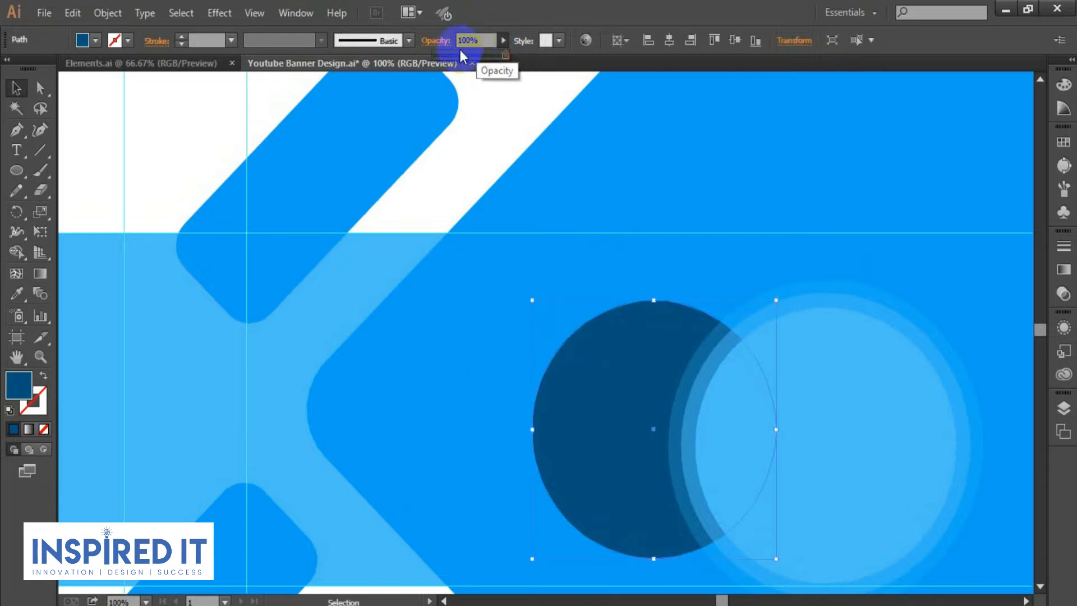
pyautogui.click(453, 55)
pyautogui.click(473, 41)
pyautogui.scroll(-1, 481, 37)
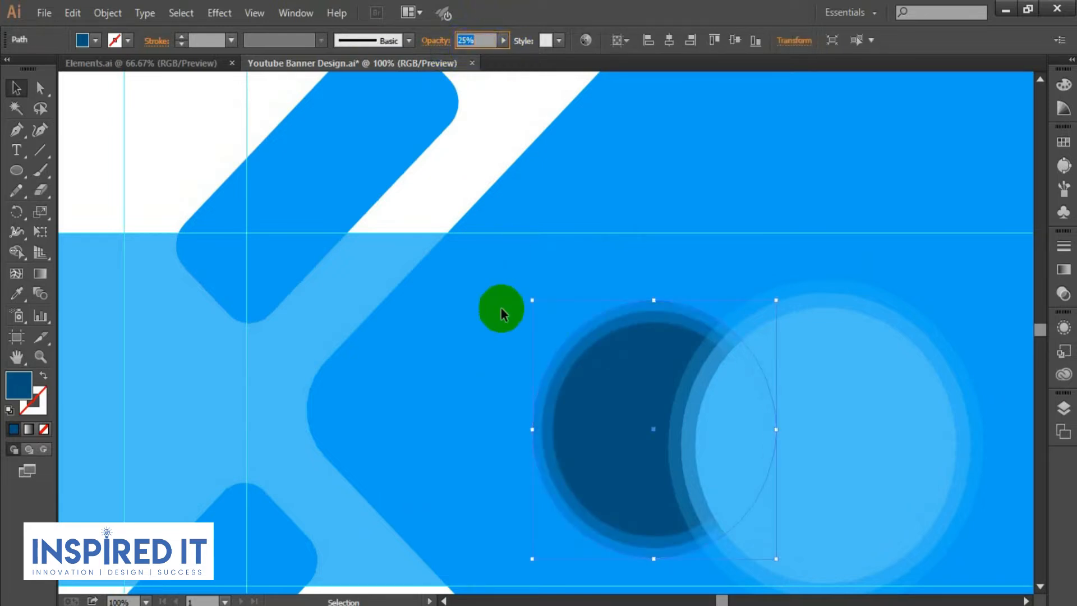
pyautogui.click(500, 308)
# Group the dark blue concentric circles and centre the group vertically on the artboard.
pyautogui.scroll(-3, 493, 288)
pyautogui.scroll(-1, 480, 281)
pyautogui.moveTo(603, 132); pyautogui.dragTo(615, 102)
pyautogui.scroll(2, 545, 295)
pyautogui.click(500, 273)
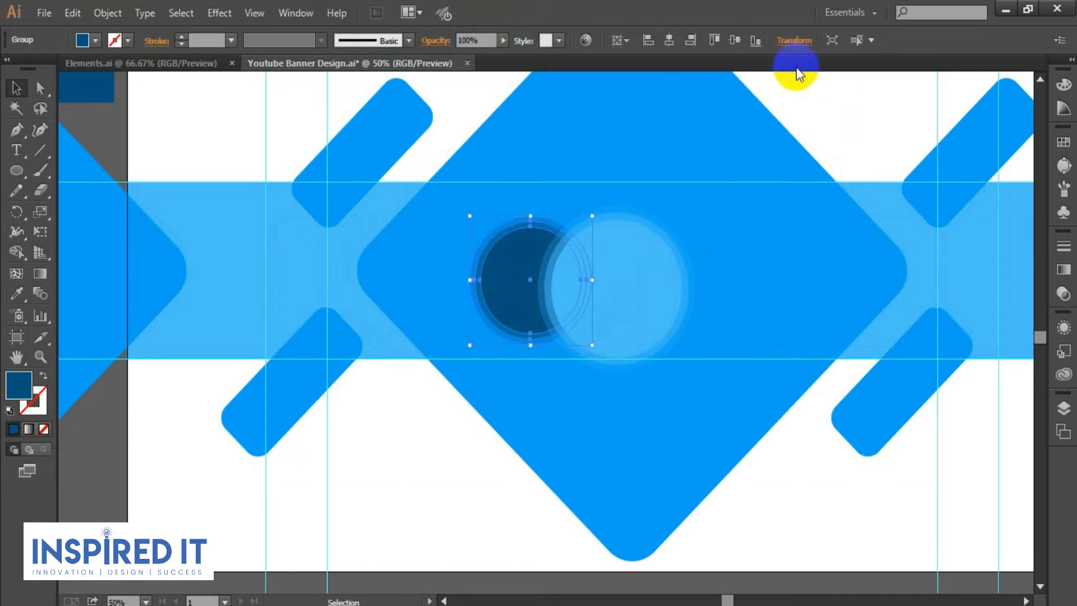
pyautogui.click(732, 40)
pyautogui.click(659, 140)
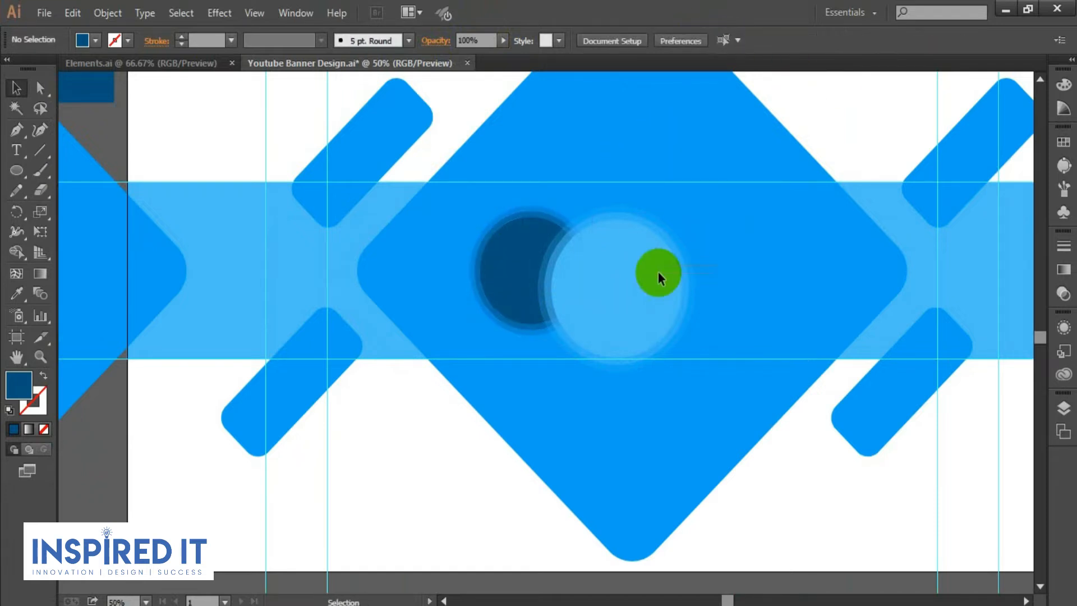
# Duplicate the dark circle set onto the opposite side of the light circle set, level with the original.
pyautogui.click(658, 271)
pyautogui.moveTo(533, 236); pyautogui.dragTo(695, 252)
pyautogui.click(809, 208)
pyautogui.moveTo(809, 209); pyautogui.dragTo(783, 209)
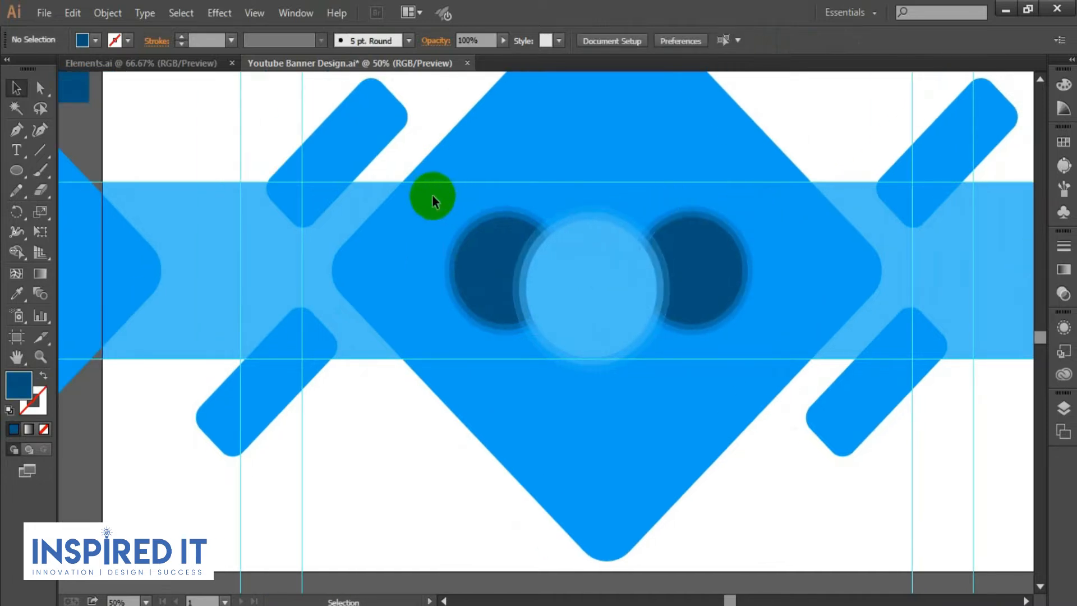
# Group the three circle sets, centre them horizontally and vertically on the artboard, and save the file.
pyautogui.click(632, 279)
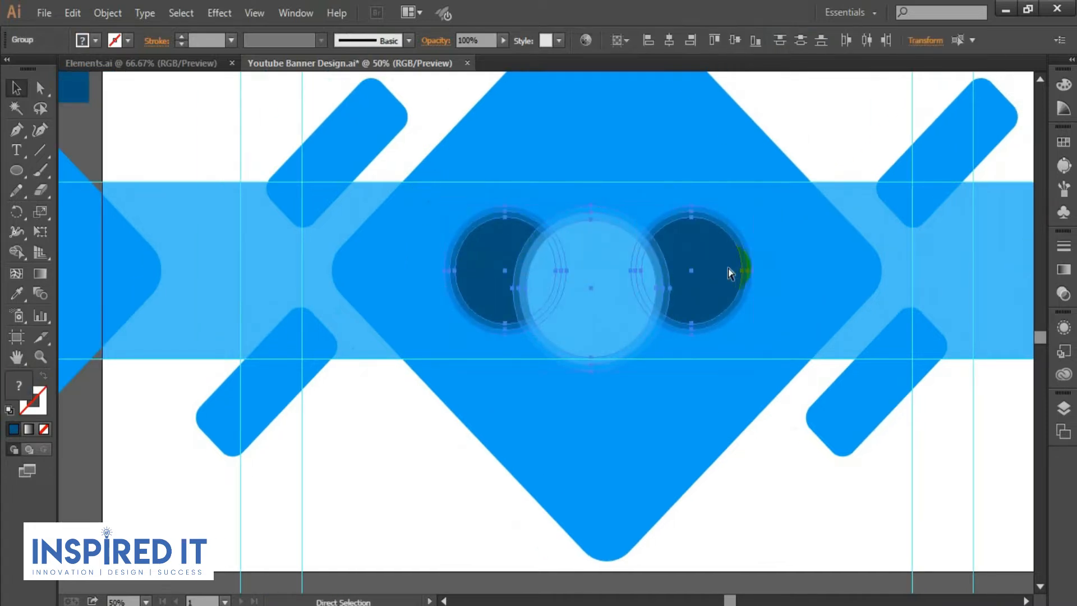
pyautogui.click(735, 43)
pyautogui.press('a')
pyautogui.click(826, 272)
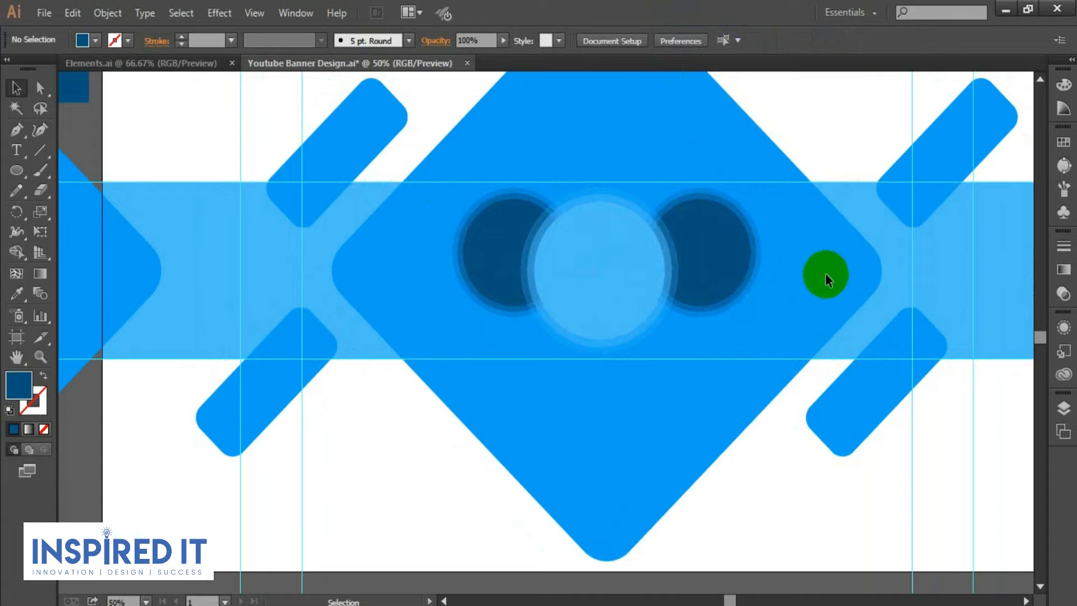
pyautogui.hotkey('ctrl', 's')
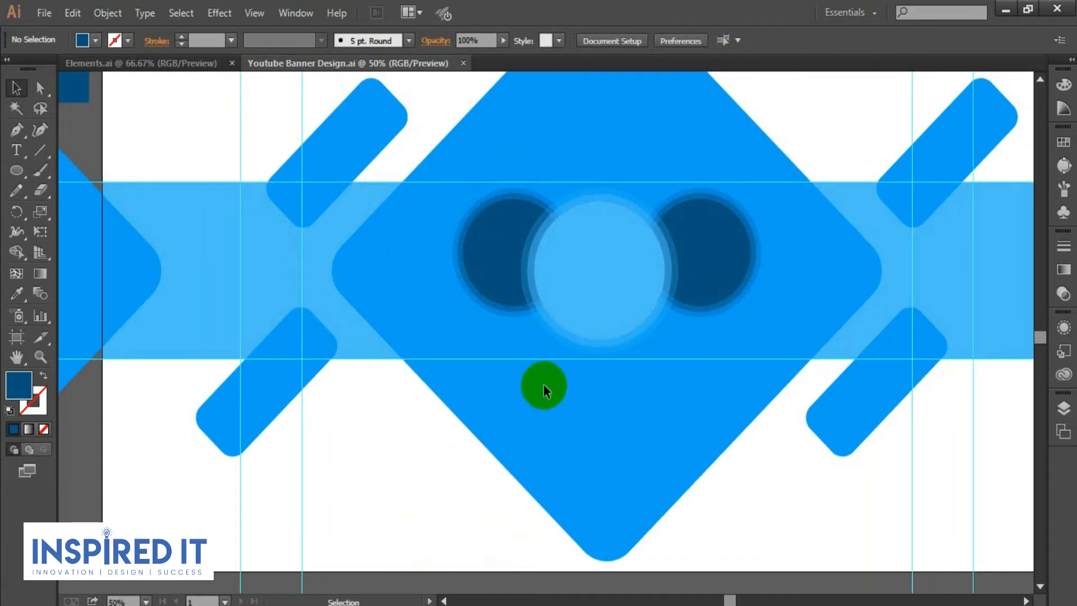
# Bring the cut-out photo of the woman in the blue blazer from Elements.ai into the banner, over the light circle.
pyautogui.hotkey('ctrl', '-')
pyautogui.click(187, 63)
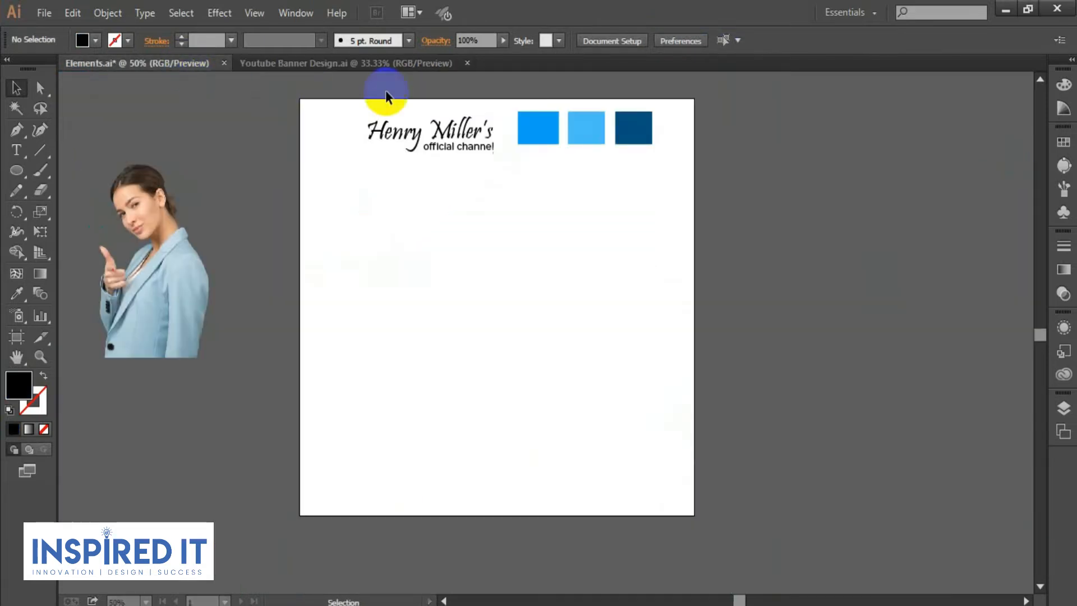
pyautogui.moveTo(140, 214); pyautogui.dragTo(538, 293)
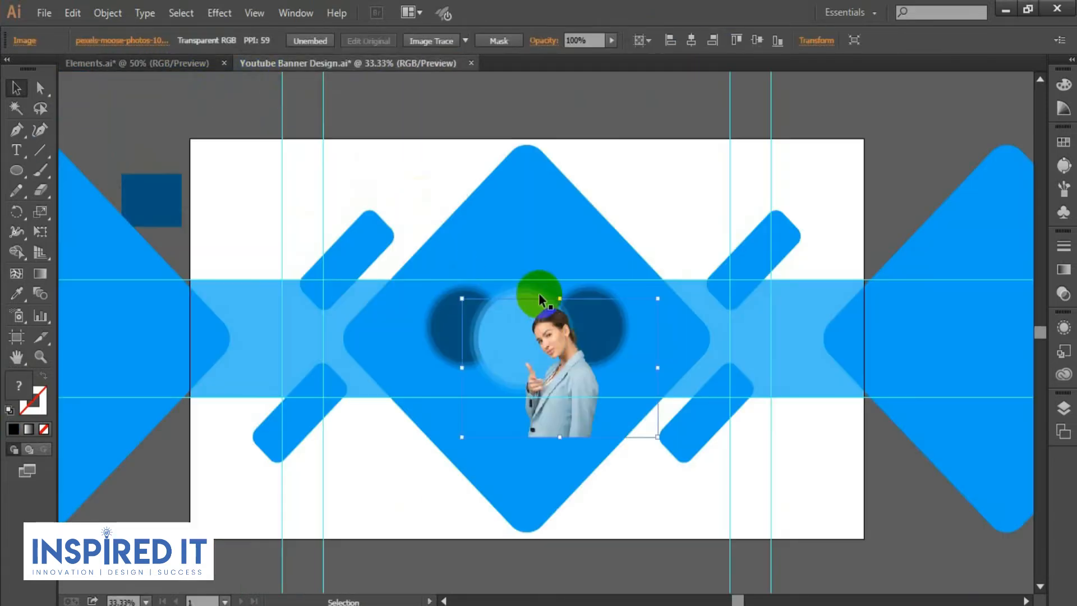
pyautogui.moveTo(544, 336); pyautogui.dragTo(442, 349)
pyautogui.scroll(-1, 504, 367)
pyautogui.scroll(-1, 510, 364)
pyautogui.scroll(2, 510, 364)
pyautogui.scroll(-1, 466, 363)
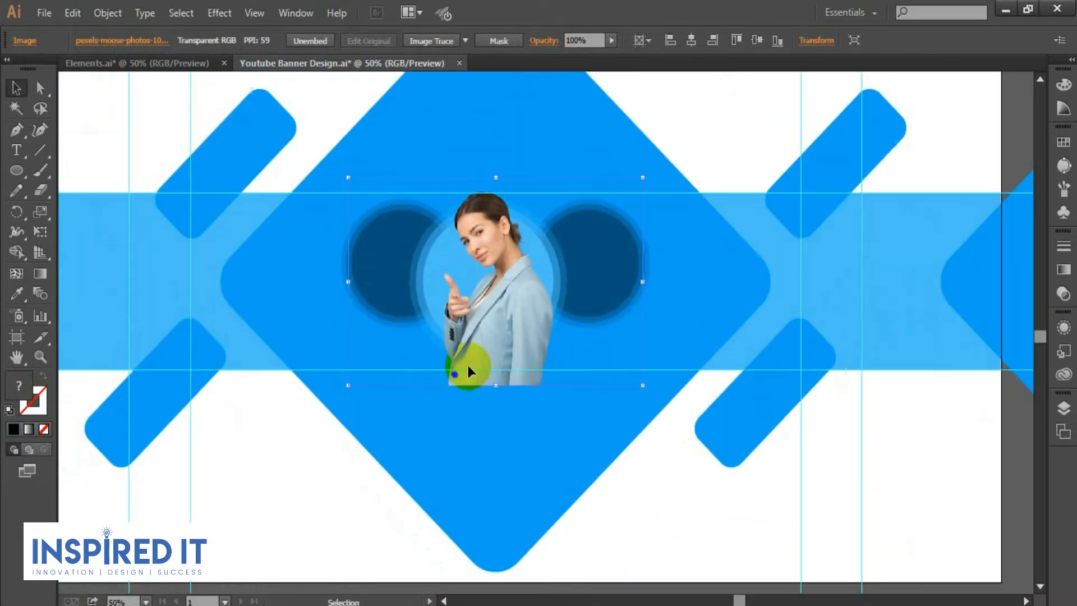
# Enlarge the blazer photo slightly and centre it horizontally on the artboard.
pyautogui.moveTo(523, 318); pyautogui.dragTo(538, 317)
pyautogui.moveTo(656, 383); pyautogui.dragTo(678, 398)
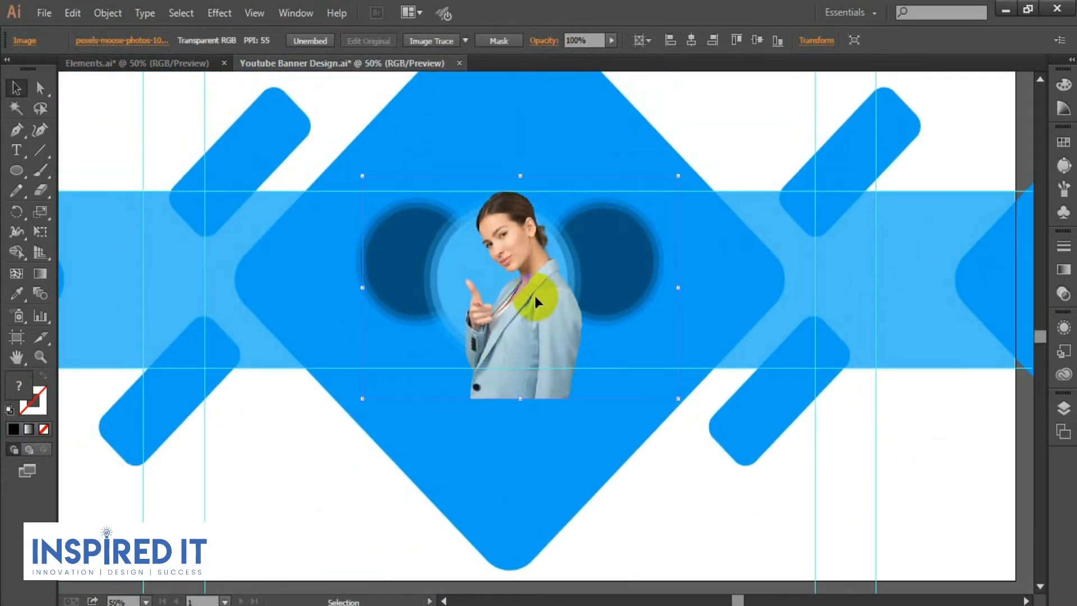
pyautogui.click(691, 40)
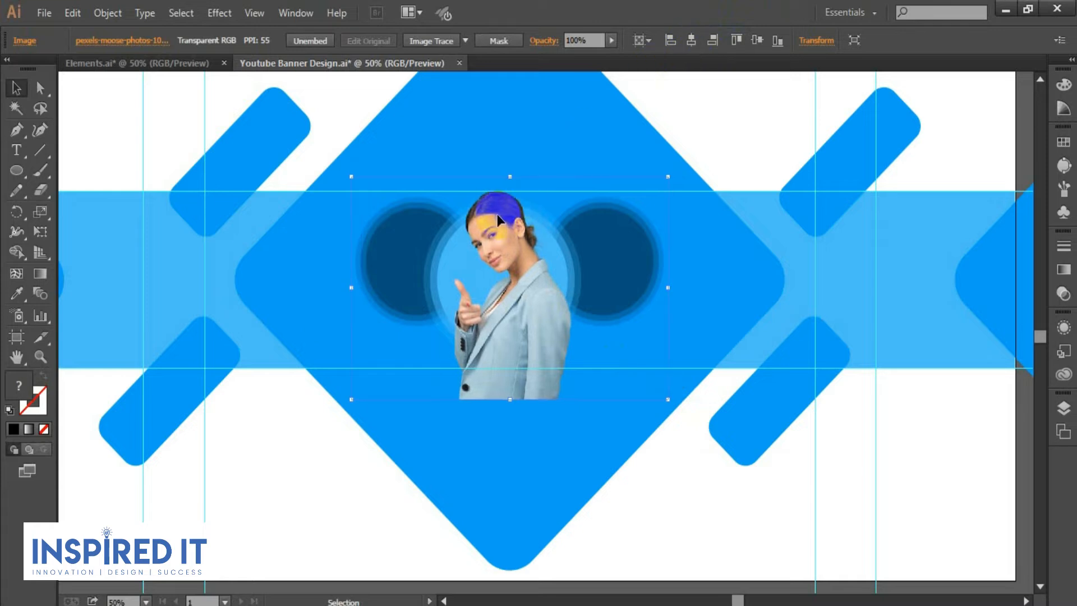
# Nudge the blazer photo down slightly so the head sits just below the upper horizontal guide.
pyautogui.press('Down')
pyautogui.press('Down')
pyautogui.press('Down')
pyautogui.press('Down')
pyautogui.press('Down')
pyautogui.press('Down')
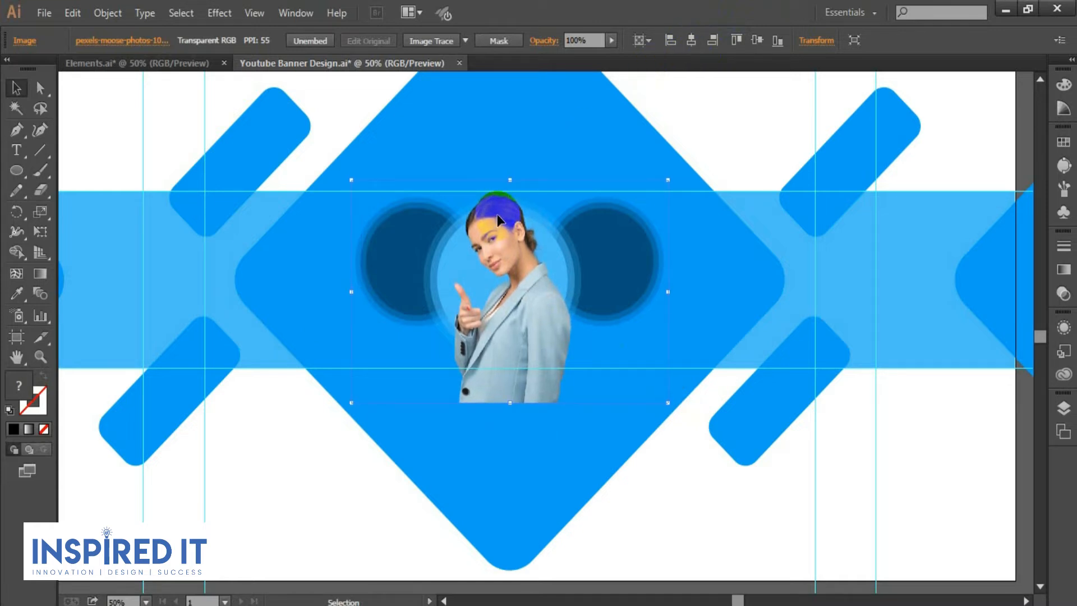
pyautogui.scroll(-1, 501, 210)
pyautogui.moveTo(406, 346); pyautogui.dragTo(449, 357)
pyautogui.click(411, 513)
pyautogui.moveTo(411, 514)
pyautogui.mouseDown()
pyautogui.moveTo(495, 512)
pyautogui.moveTo(423, 527)
pyautogui.mouseUp()
pyautogui.scroll(1, 416, 312)
pyautogui.moveTo(385, 288); pyautogui.dragTo(328, 329)
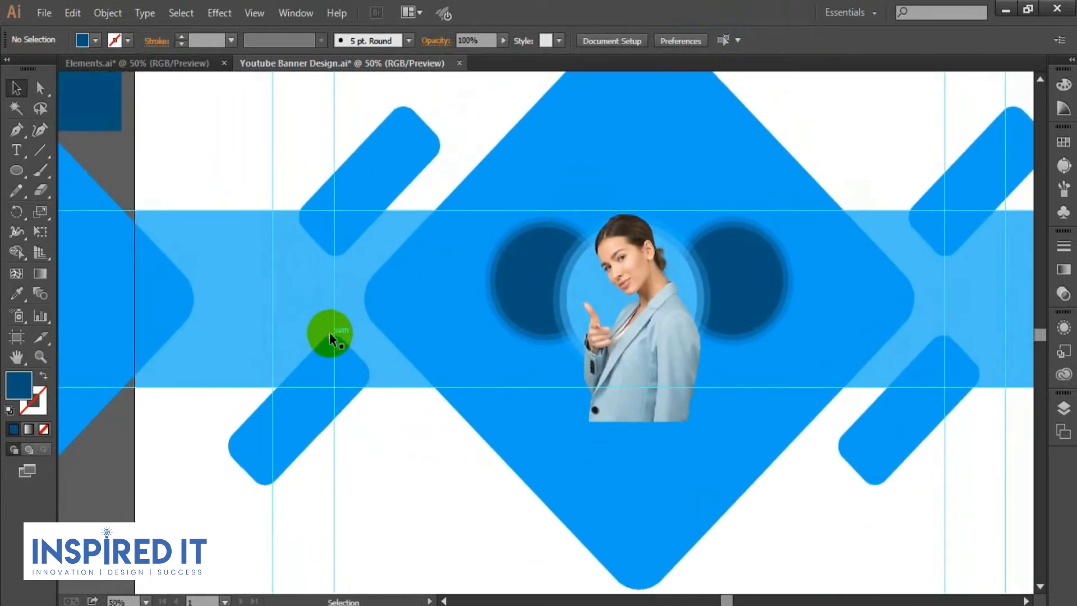
# Bring the cut-out photo of the woman giving a thumbs-up from Elements.ai into the banner.
pyautogui.click(137, 63)
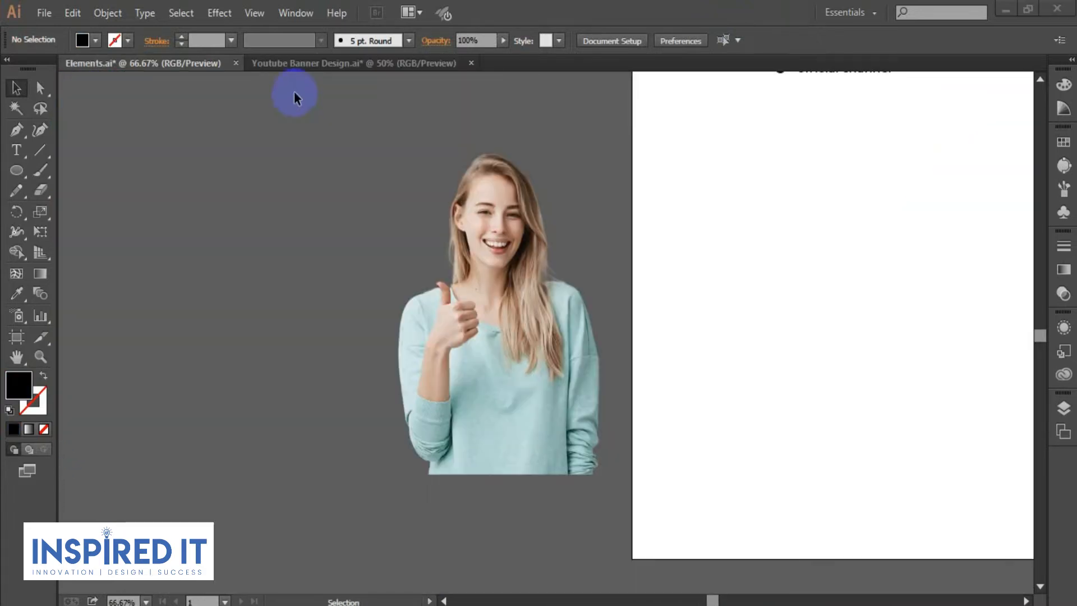
pyautogui.moveTo(470, 227); pyautogui.dragTo(617, 277)
pyautogui.scroll(1, 620, 311)
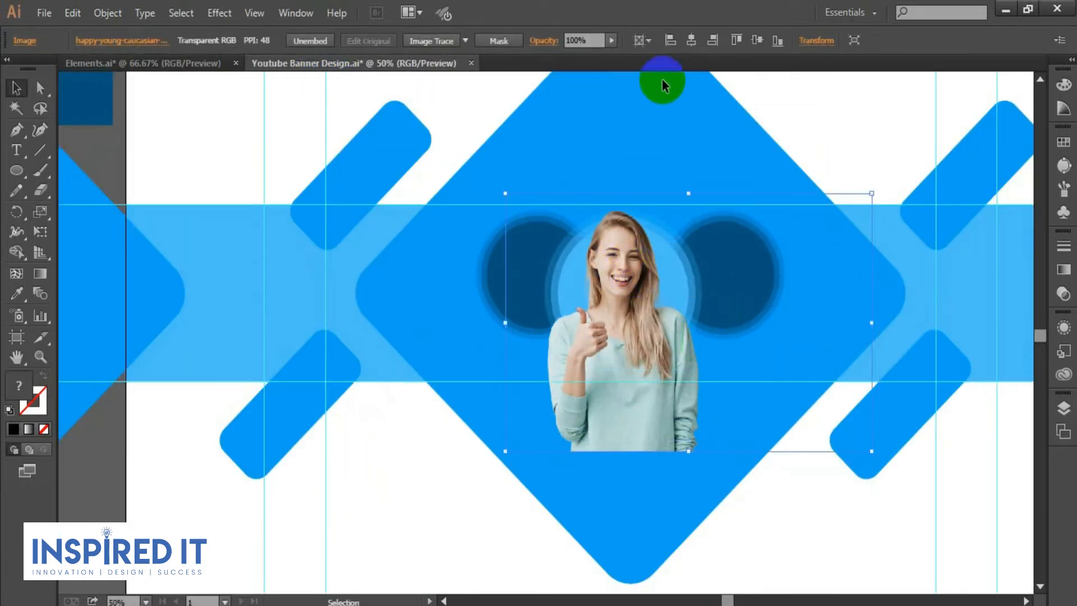
# Position the thumbs-up photo over the light central circle, with the head just below the upper horizontal guide.
pyautogui.click(691, 40)
pyautogui.moveTo(562, 256); pyautogui.dragTo(614, 253)
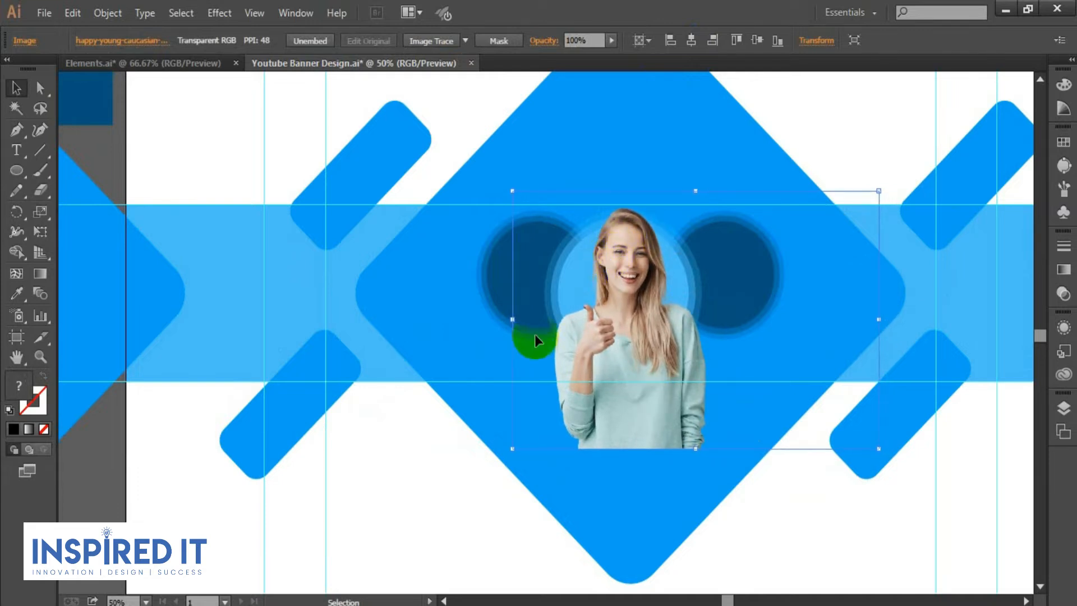
pyautogui.scroll(-1, 557, 261)
pyautogui.moveTo(526, 272); pyautogui.dragTo(549, 325)
pyautogui.click(469, 164)
pyautogui.moveTo(470, 163); pyautogui.dragTo(500, 129)
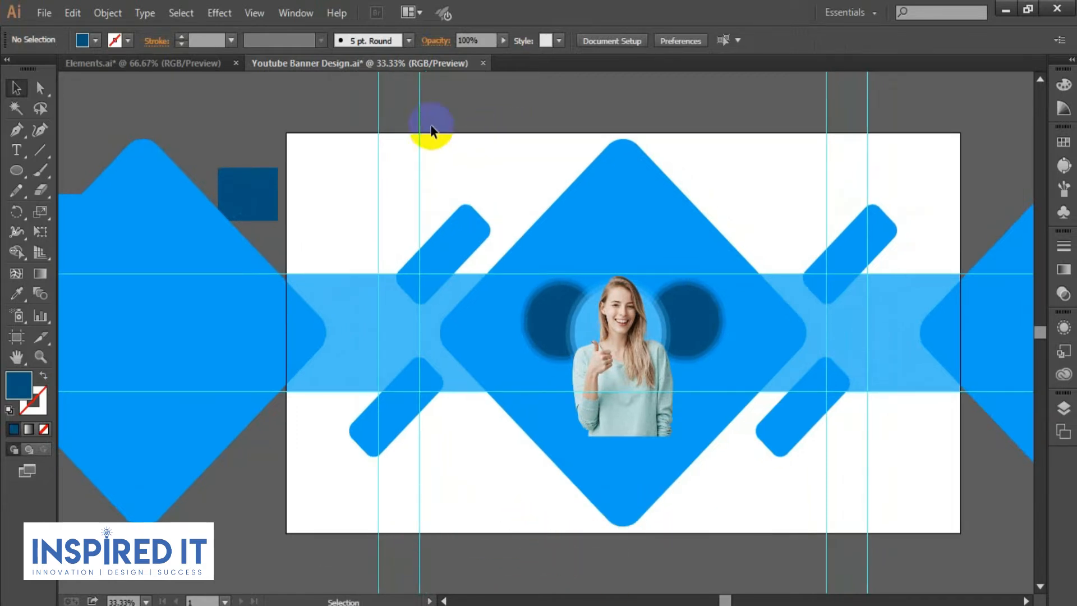
# Copy the channel owner's name lettering and the "official channel" text from Elements.ai into the banner.
pyautogui.click(162, 65)
pyautogui.moveTo(405, 306); pyautogui.dragTo(163, 332)
pyautogui.moveTo(720, 224); pyautogui.dragTo(539, 375)
pyautogui.click(538, 372)
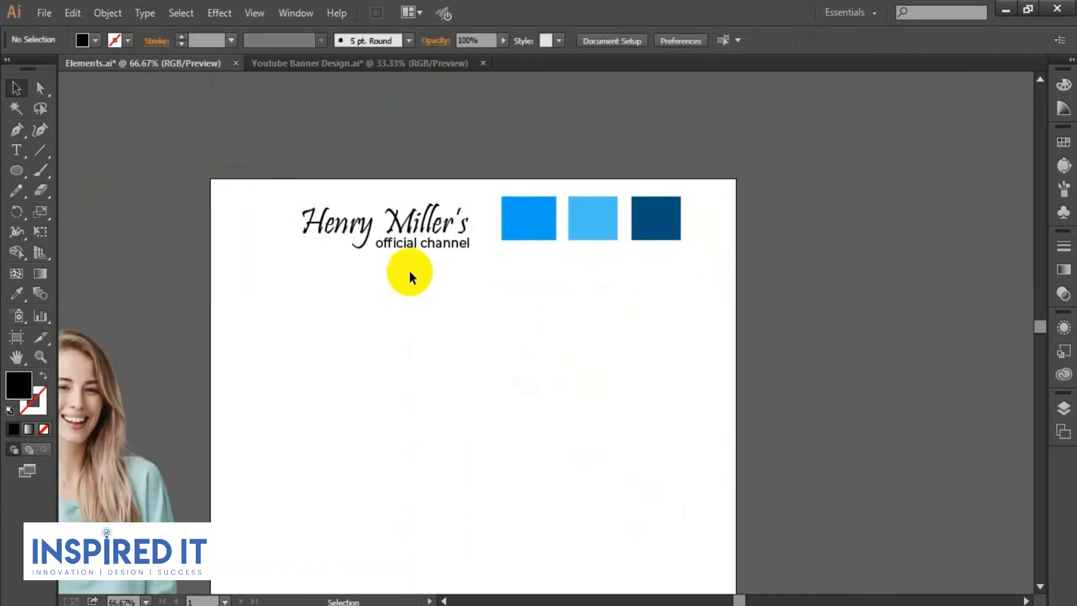
pyautogui.moveTo(447, 253); pyautogui.dragTo(659, 323)
pyautogui.scroll(2, 656, 317)
pyautogui.moveTo(526, 371); pyautogui.dragTo(569, 363)
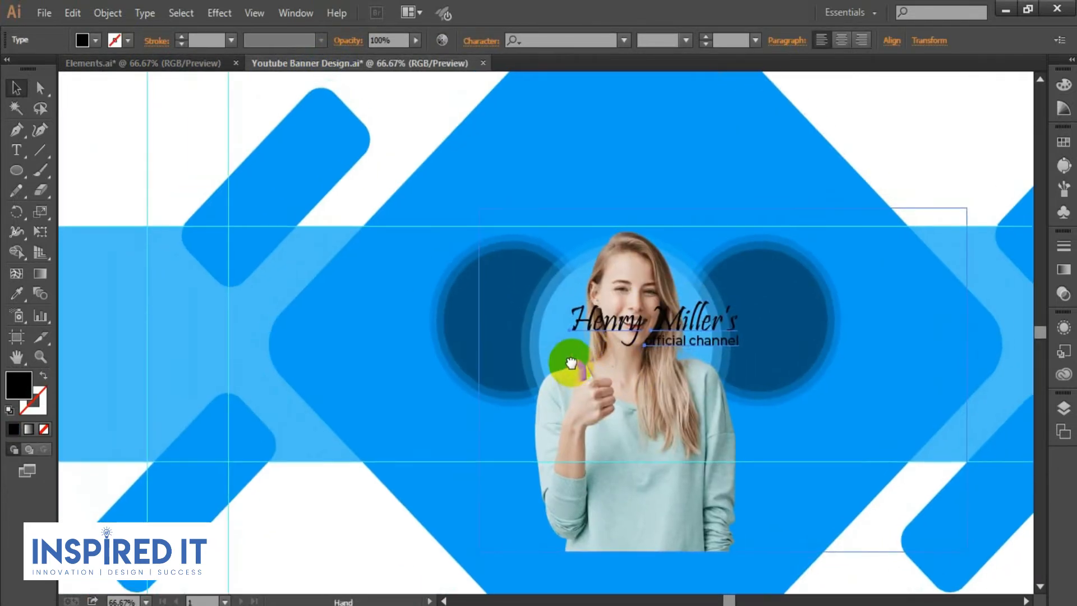
# Move the lettering left of the photo, and place the surname over the right dark circle, enlarged to 82.96 pt.
pyautogui.moveTo(595, 320); pyautogui.dragTo(343, 312)
pyautogui.click(373, 174)
pyautogui.click(374, 306)
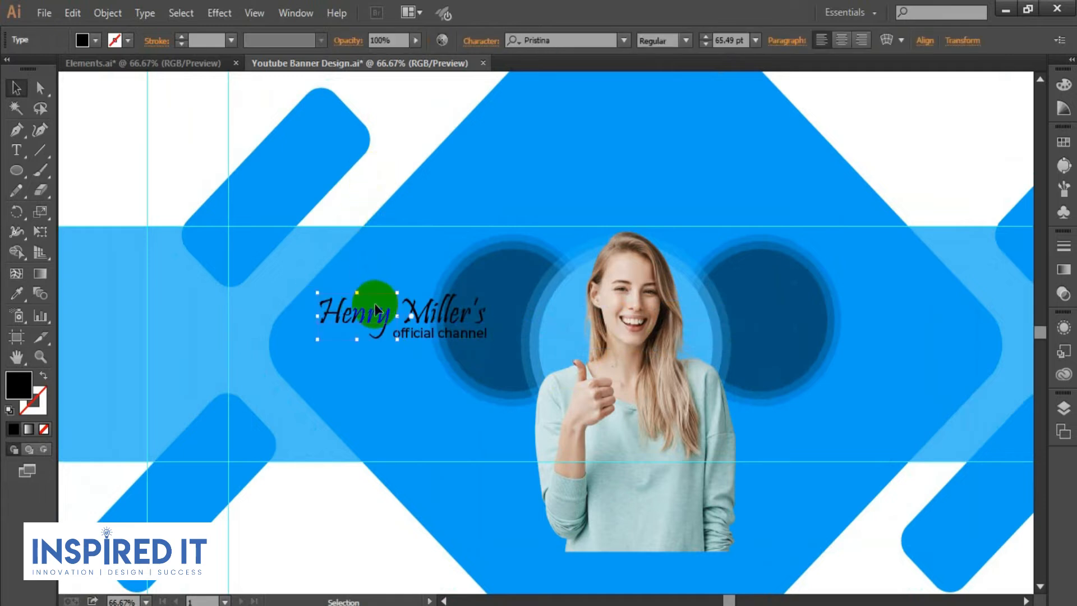
pyautogui.moveTo(452, 318); pyautogui.dragTo(776, 327)
pyautogui.moveTo(825, 339); pyautogui.dragTo(850, 354)
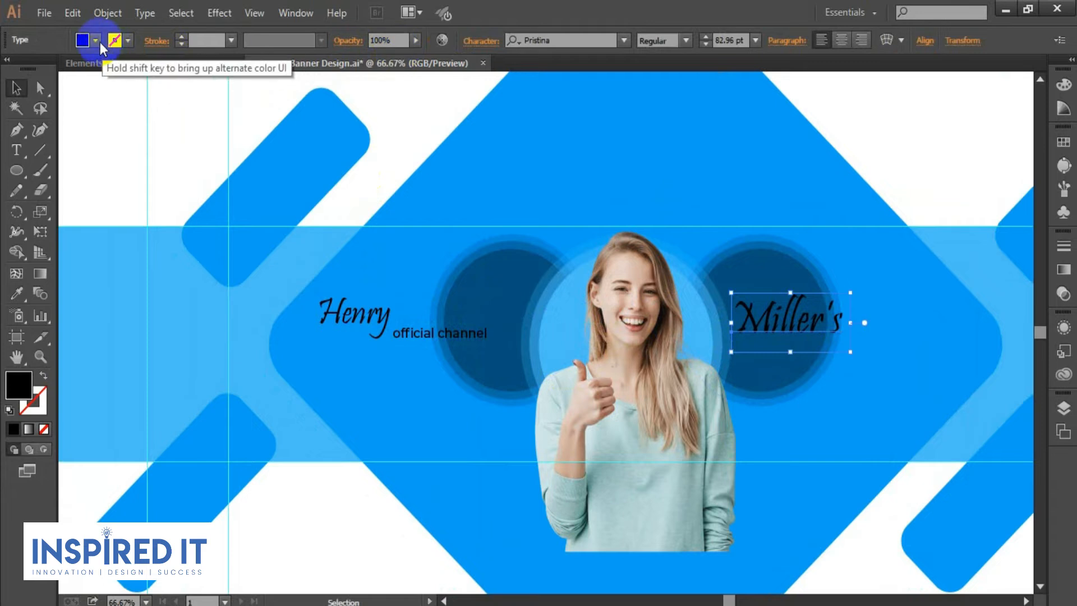
# Fill the surname text with white.
pyautogui.click(96, 40)
pyautogui.click(32, 68)
pyautogui.click(629, 143)
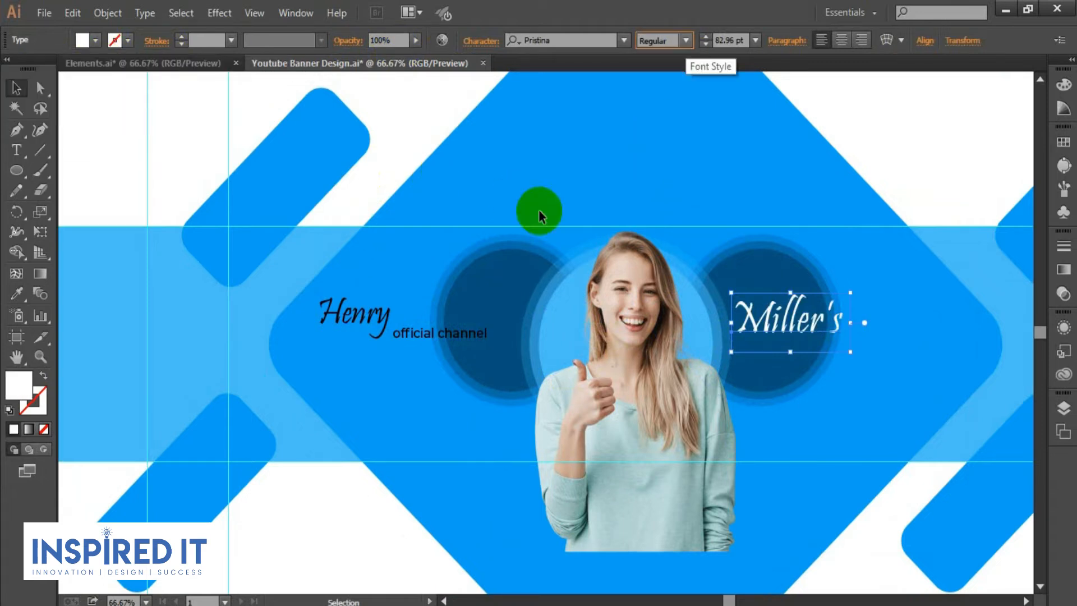
# Move "official channel" lower and place the first name over the left dark circle, enlarged to 71.97 pt.
pyautogui.click(351, 324)
pyautogui.moveTo(351, 320); pyautogui.dragTo(398, 373)
pyautogui.moveTo(480, 310); pyautogui.dragTo(524, 290)
# Align the vertical centres of the first name and surname texts relative to the selection.
pyautogui.keyDown('shift'); pyautogui.click(816, 331); pyautogui.keyUp('shift')
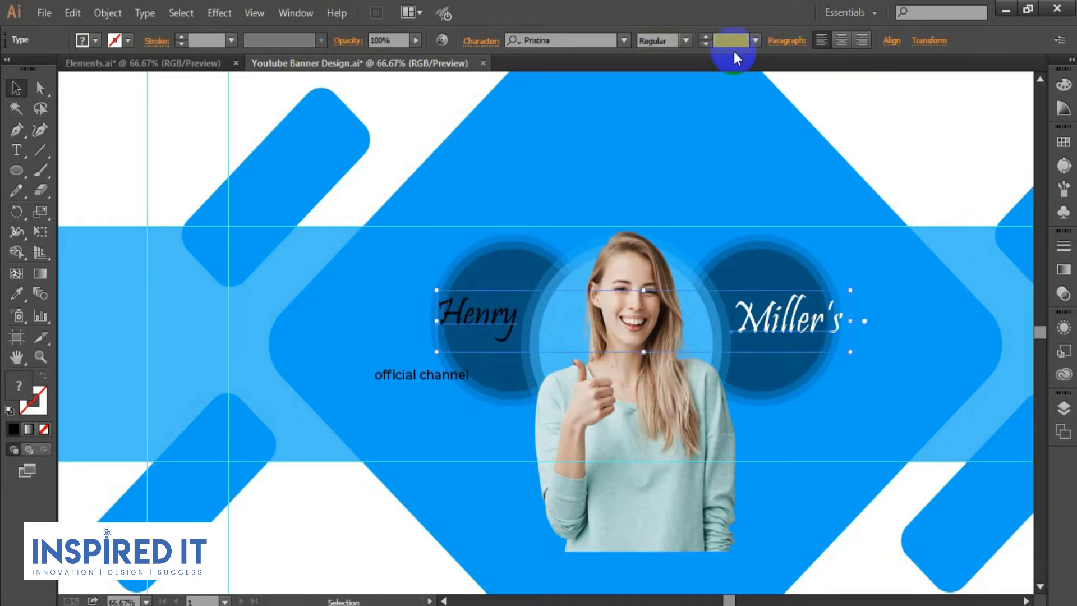
pyautogui.click(891, 41)
pyautogui.click(879, 173)
pyautogui.click(896, 192)
pyautogui.click(857, 83)
pyautogui.click(399, 125)
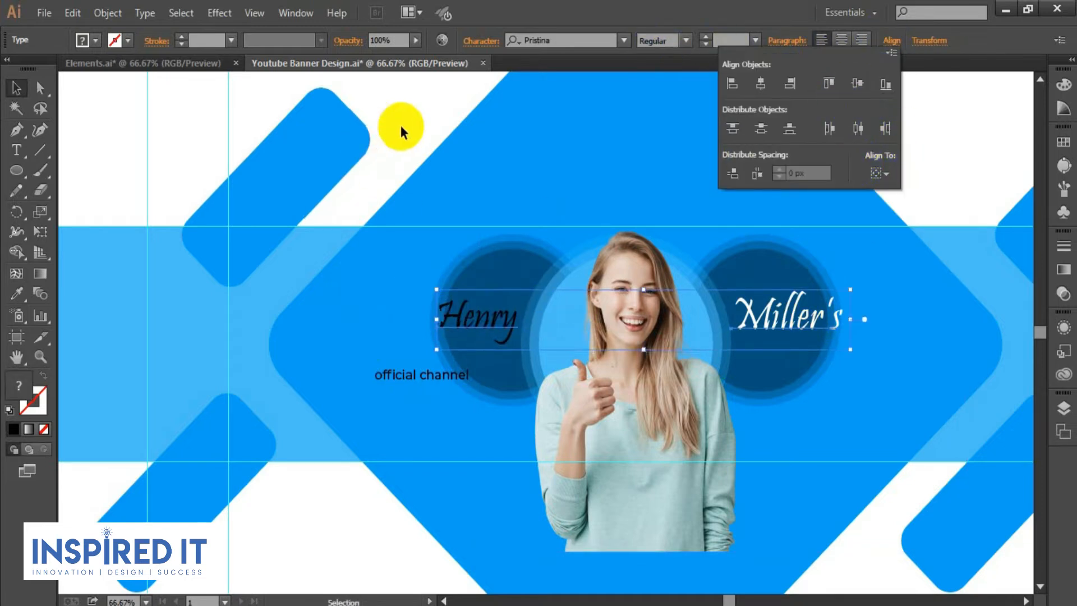
pyautogui.click(416, 164)
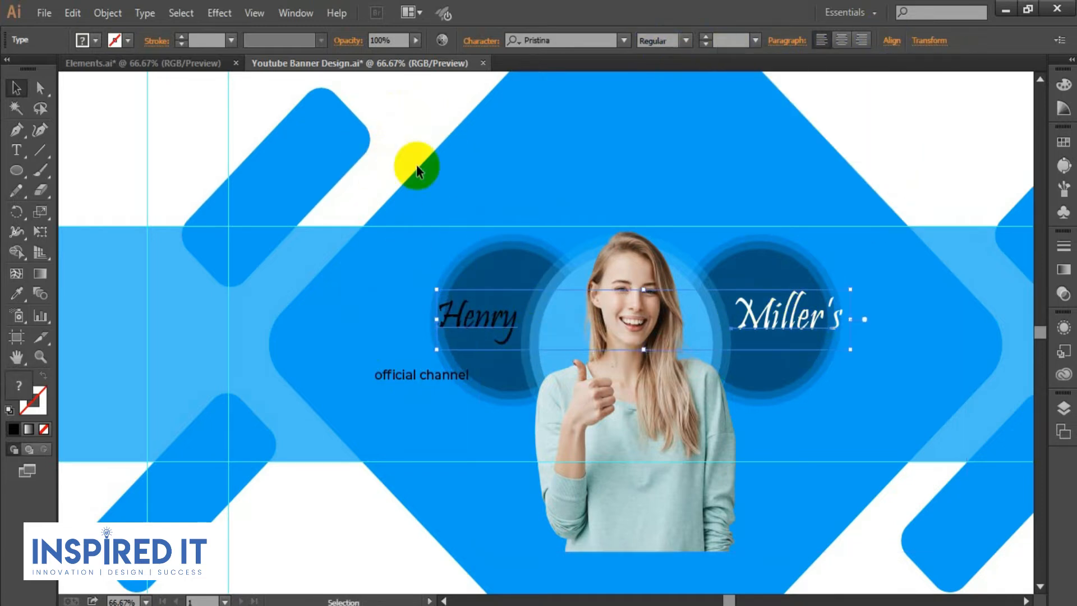
# Fill the first name text with white.
pyautogui.click(443, 291)
pyautogui.click(95, 40)
pyautogui.click(32, 68)
pyautogui.click(402, 95)
pyautogui.click(404, 98)
# Match the first name's text formatting to the surname by sampling the surname with the Eyedropper.
pyautogui.click(497, 321)
pyautogui.click(16, 292)
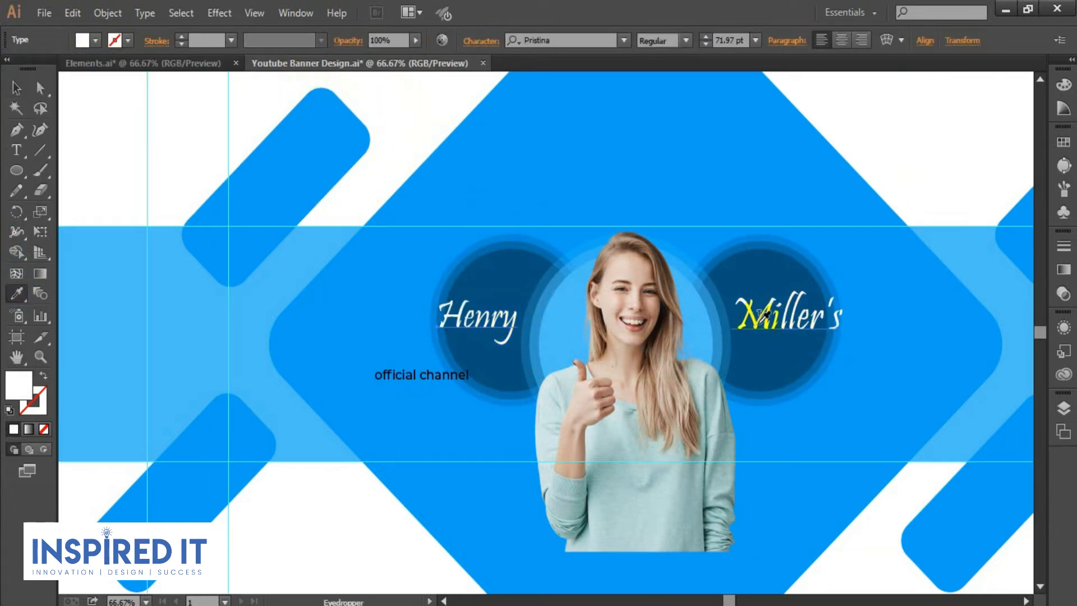
pyautogui.click(757, 312)
pyautogui.click(16, 88)
# Shift the first name slightly left over the left dark circle so it clears the light central circle.
pyautogui.moveTo(496, 320); pyautogui.dragTo(489, 319)
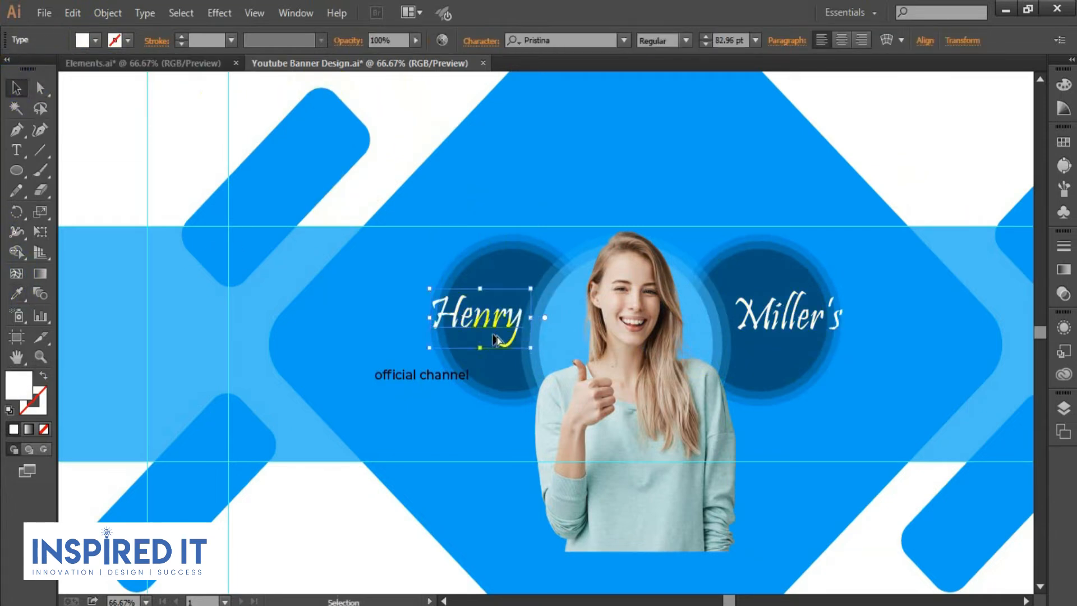
pyautogui.scroll(1, 505, 335)
pyautogui.moveTo(580, 366); pyautogui.dragTo(522, 370)
pyautogui.press('Right')
pyautogui.press('Left')
pyautogui.press('Left')
pyautogui.press('Left')
pyautogui.press('Left')
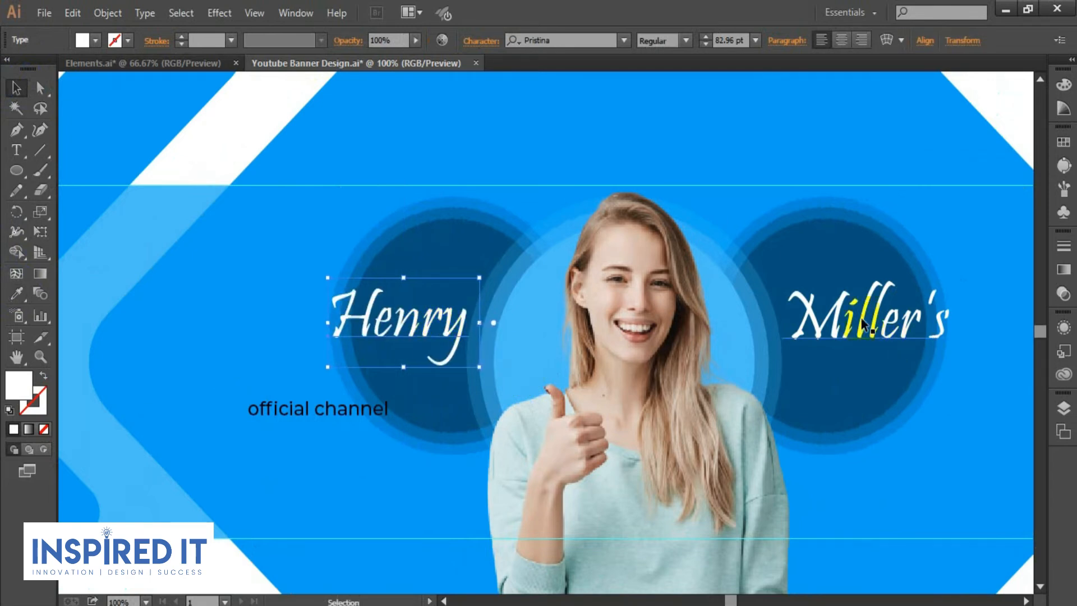
# Group the first name and surname texts and apply vertical centre alignment to the group.
pyautogui.click(848, 327)
pyautogui.keyDown('shift'); pyautogui.click(429, 325); pyautogui.keyUp('shift')
pyautogui.hotkey('ctrl', 'g')
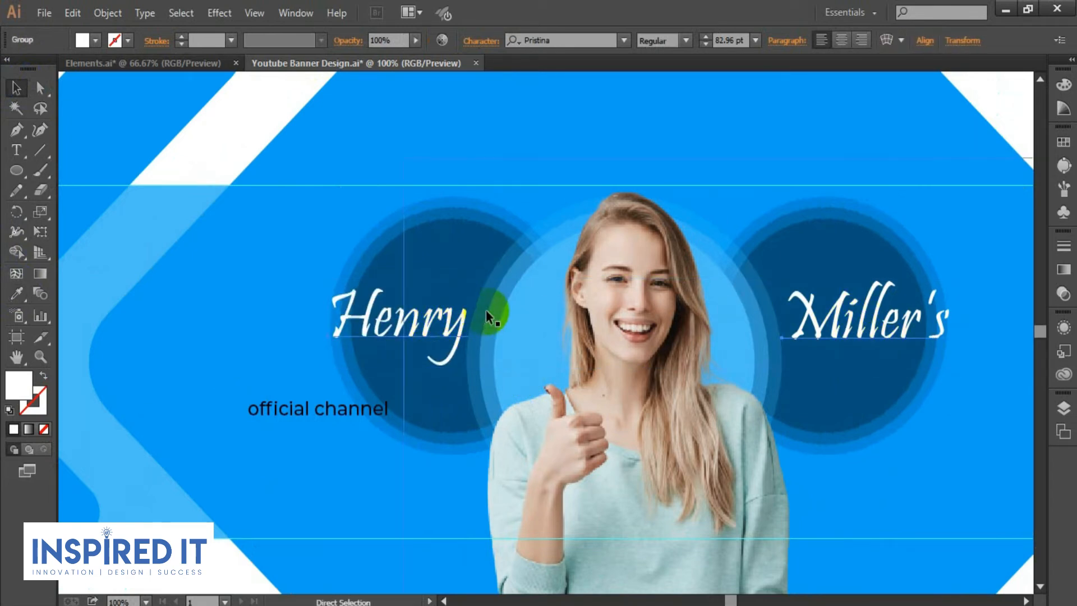
pyautogui.click(886, 40)
pyautogui.click(912, 173)
pyautogui.click(935, 230)
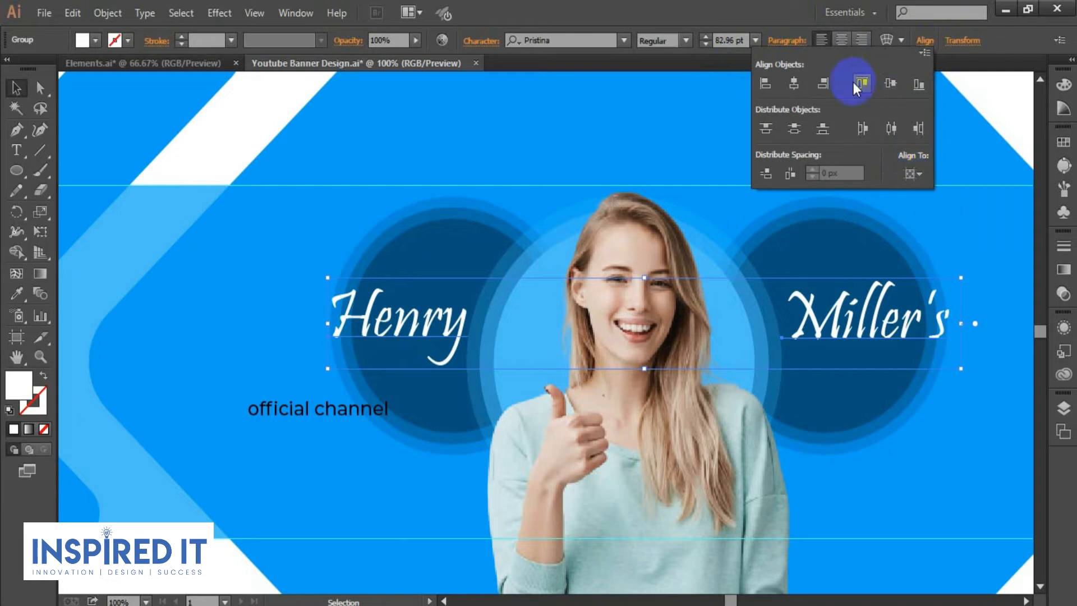
pyautogui.click(890, 83)
pyautogui.click(547, 100)
# Fill the "official channel" text with white.
pyautogui.hotkey('ctrl', '-')
pyautogui.moveTo(454, 296); pyautogui.dragTo(480, 254)
pyautogui.click(779, 269)
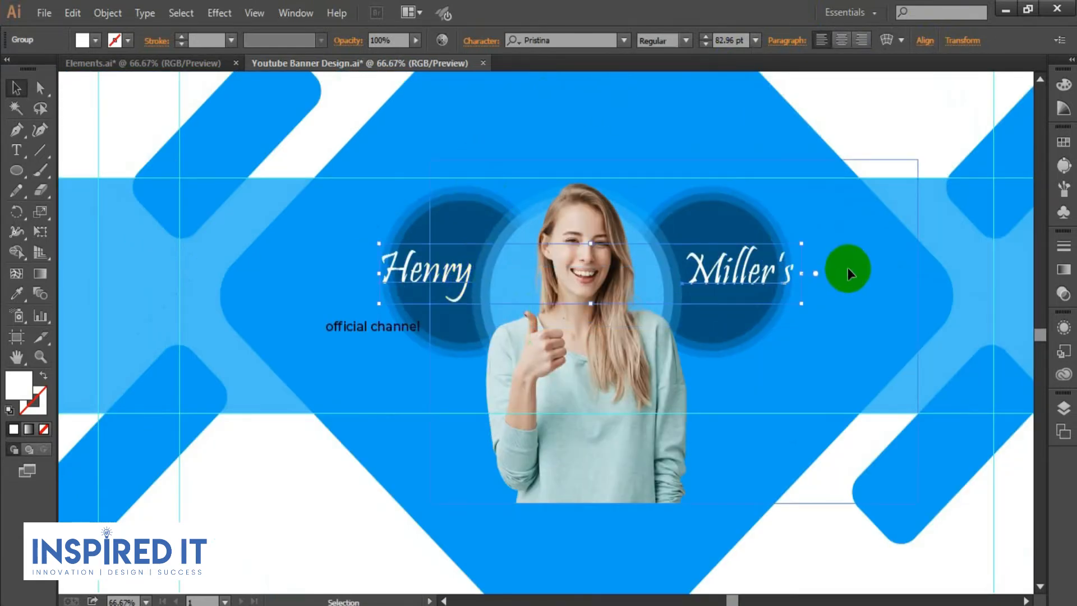
pyautogui.click(505, 313)
pyautogui.click(845, 113)
pyautogui.moveTo(845, 112); pyautogui.dragTo(843, 124)
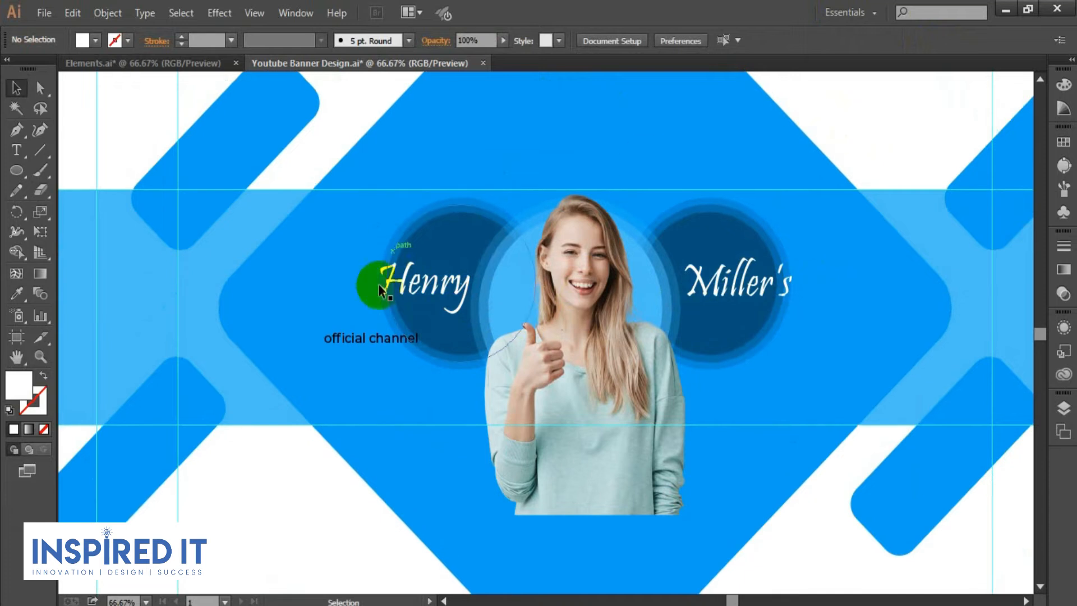
pyautogui.click(372, 337)
pyautogui.click(97, 38)
pyautogui.click(27, 57)
pyautogui.click(406, 341)
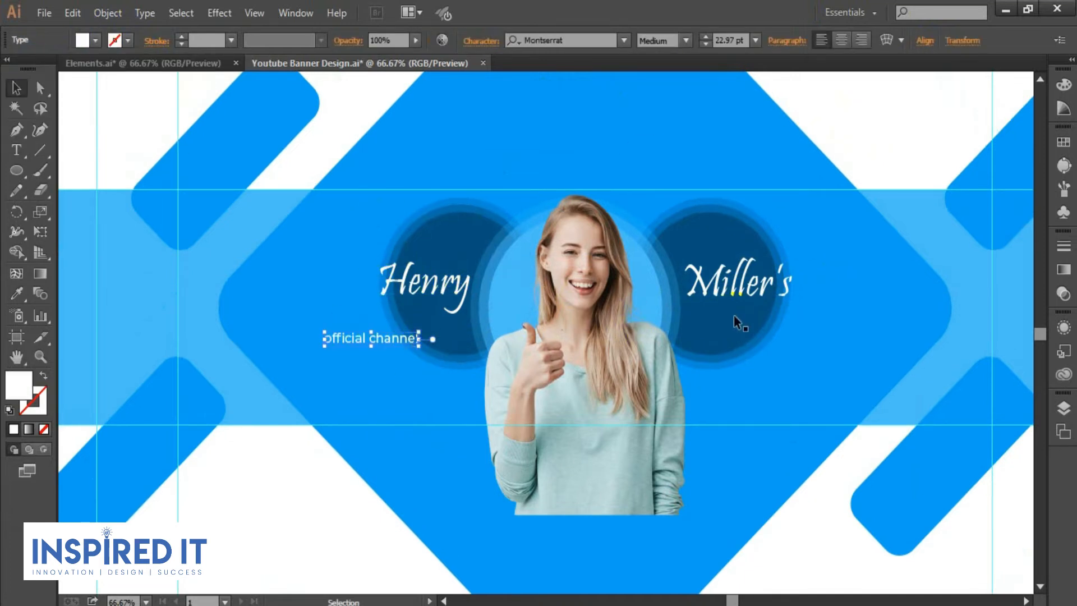
# Move the "official channel" text directly beneath the surname and enlarge it to about 25.9 pt to match the surname's width.
pyautogui.moveTo(391, 338); pyautogui.dragTo(803, 345)
pyautogui.scroll(2, 815, 311)
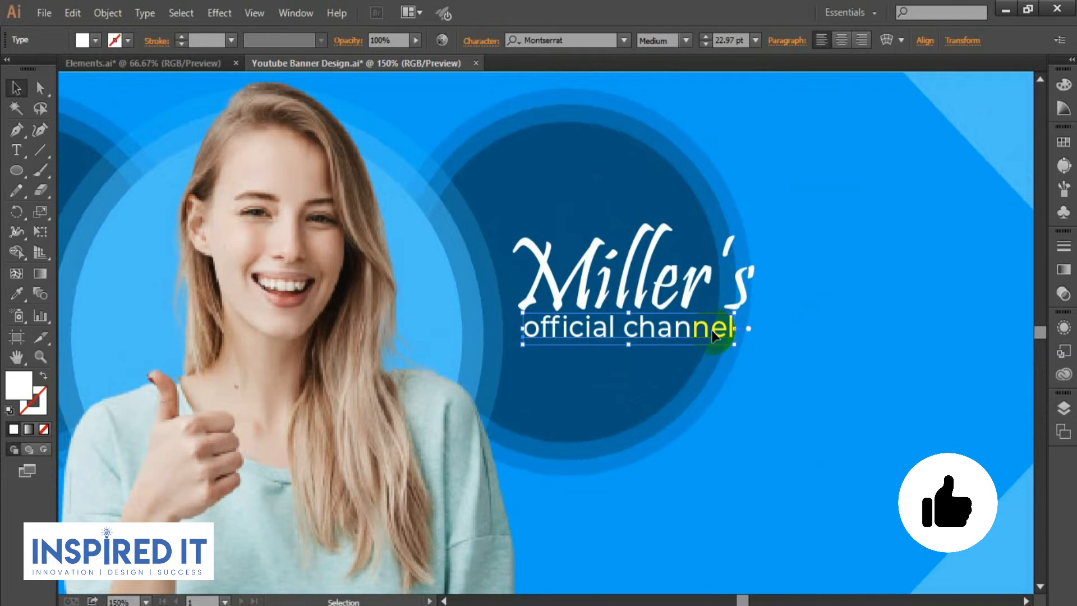
pyautogui.moveTo(738, 344)
pyautogui.mouseDown()
pyautogui.moveTo(761, 353)
pyautogui.moveTo(695, 334)
pyautogui.moveTo(756, 350)
pyautogui.mouseUp()
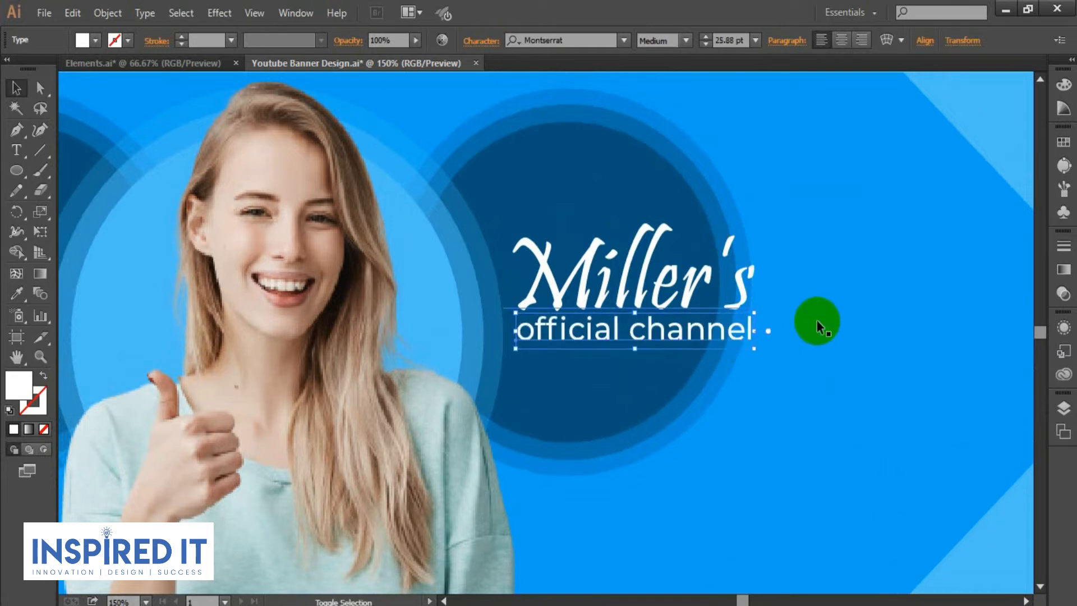
pyautogui.click(818, 318)
pyautogui.scroll(-1, 807, 309)
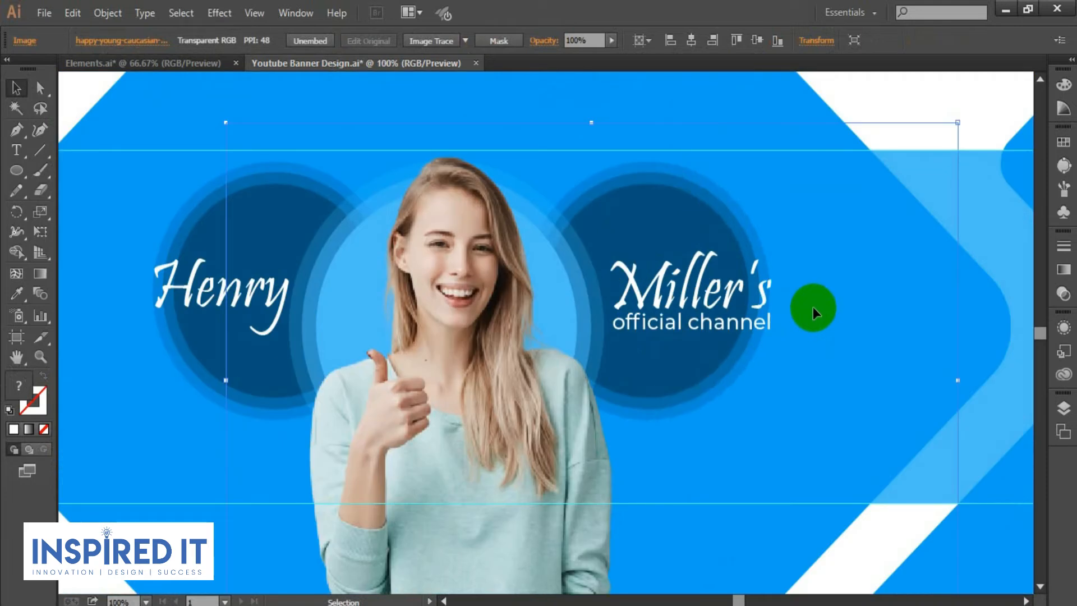
# Convert the "official channel" text to uppercase and scale it down to about 20.5 pt to fit beneath the surname.
pyautogui.click(661, 324)
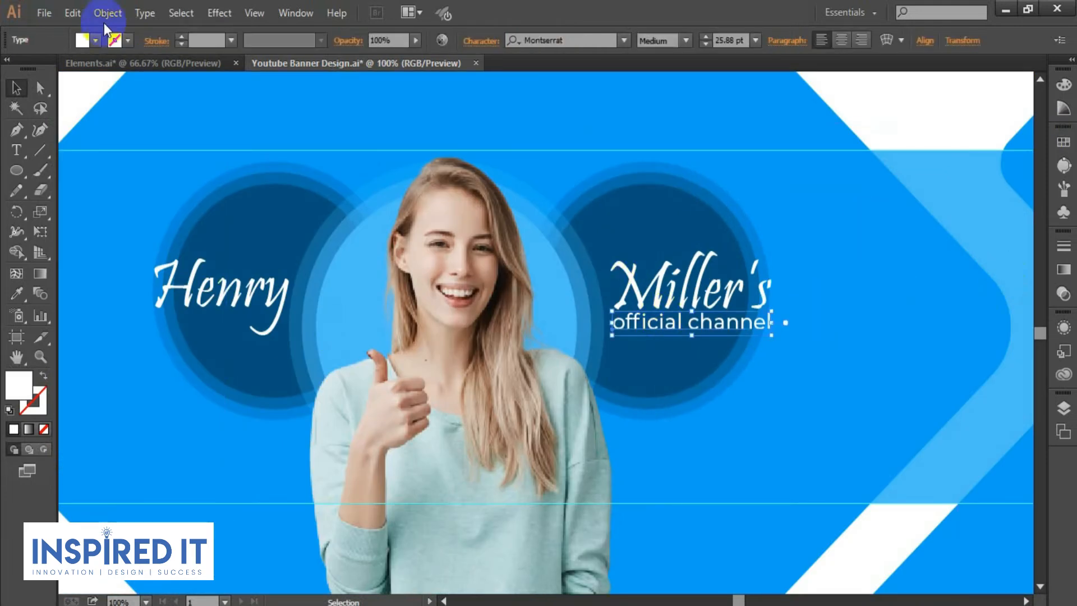
pyautogui.click(144, 12)
pyautogui.moveTo(252, 251)
pyautogui.click(410, 251)
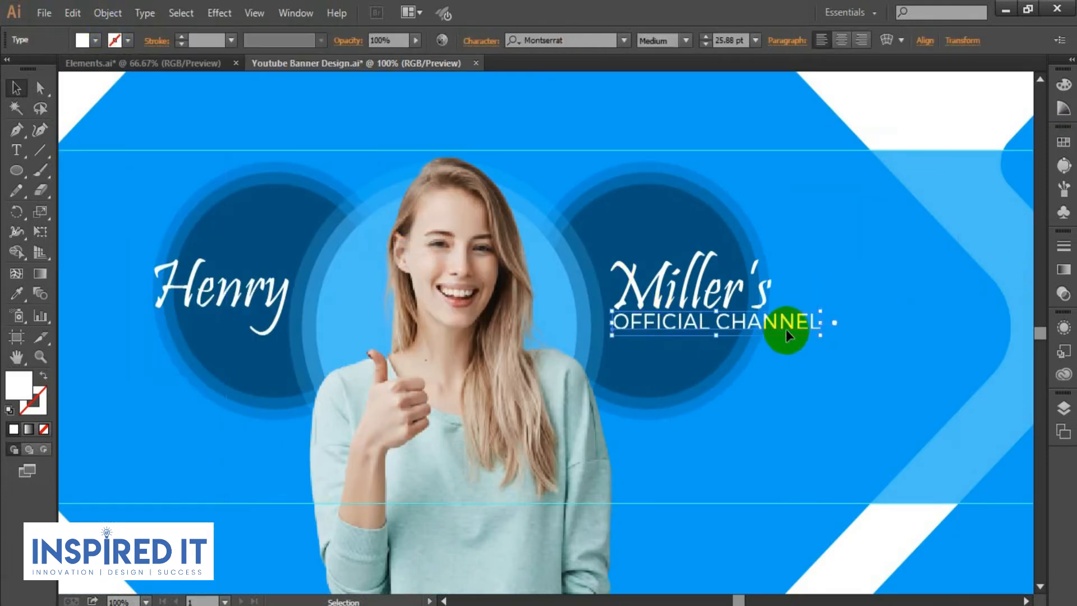
pyautogui.moveTo(816, 314); pyautogui.dragTo(777, 317)
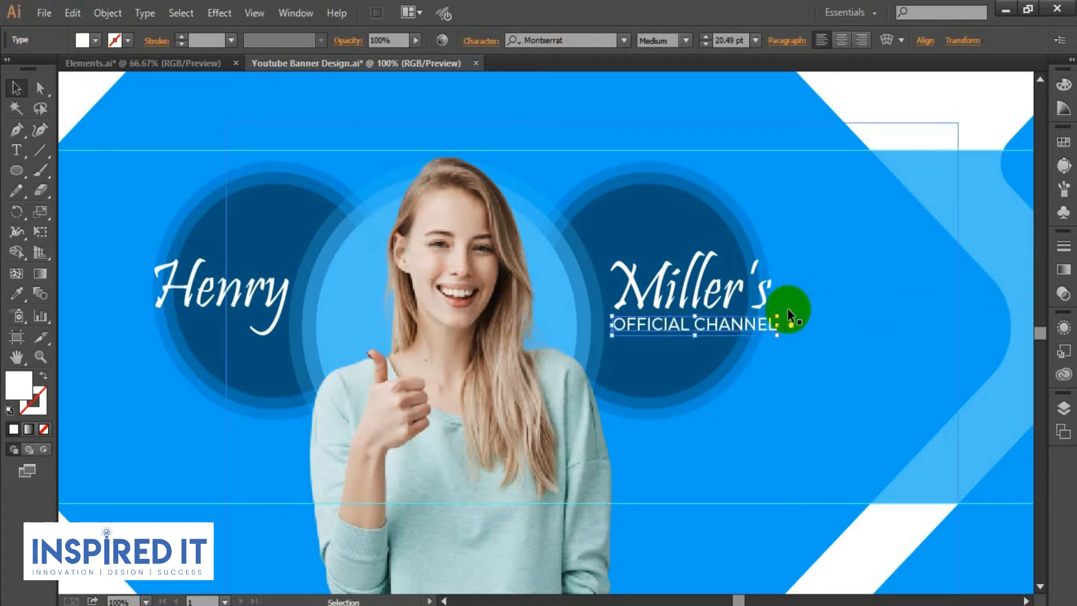
pyautogui.click(797, 334)
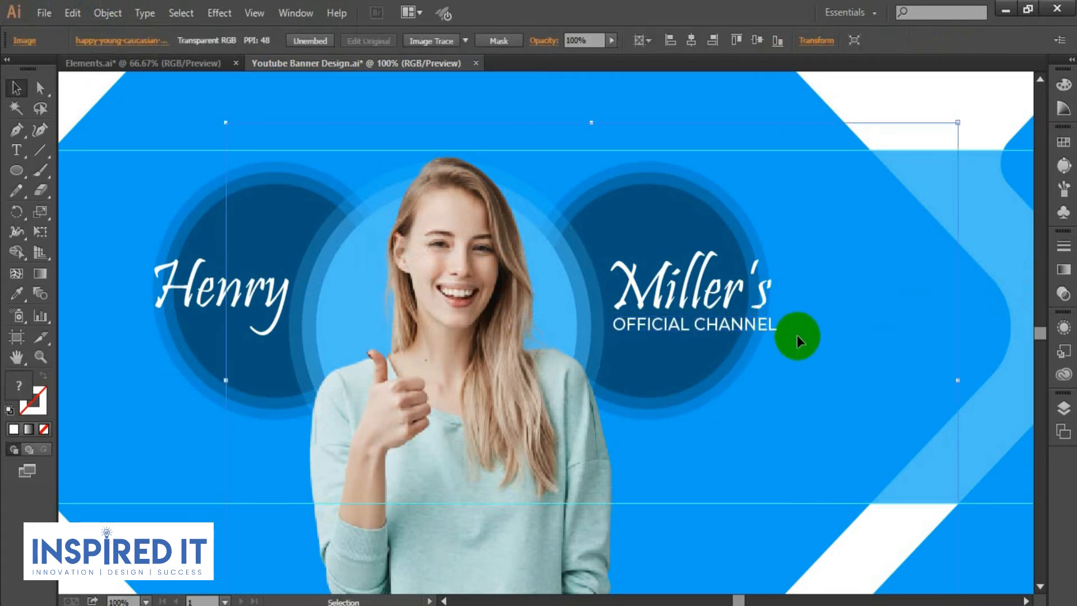
pyautogui.click(954, 169)
pyautogui.click(769, 322)
pyautogui.click(816, 336)
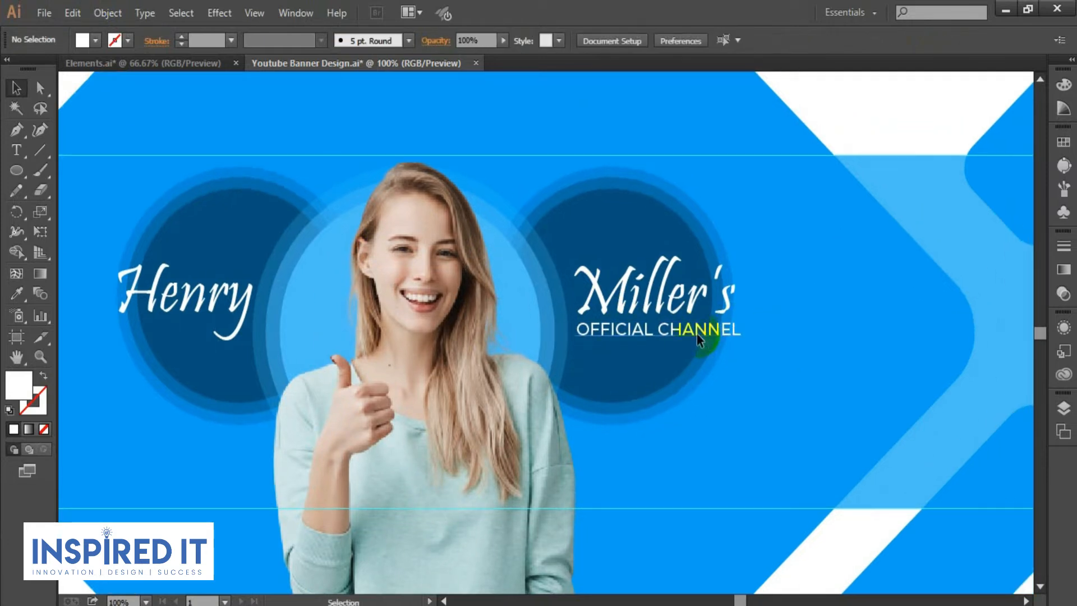
# Set the font size of the "OFFICIAL CHANNEL" text to 20 pt.
pyautogui.click(696, 334)
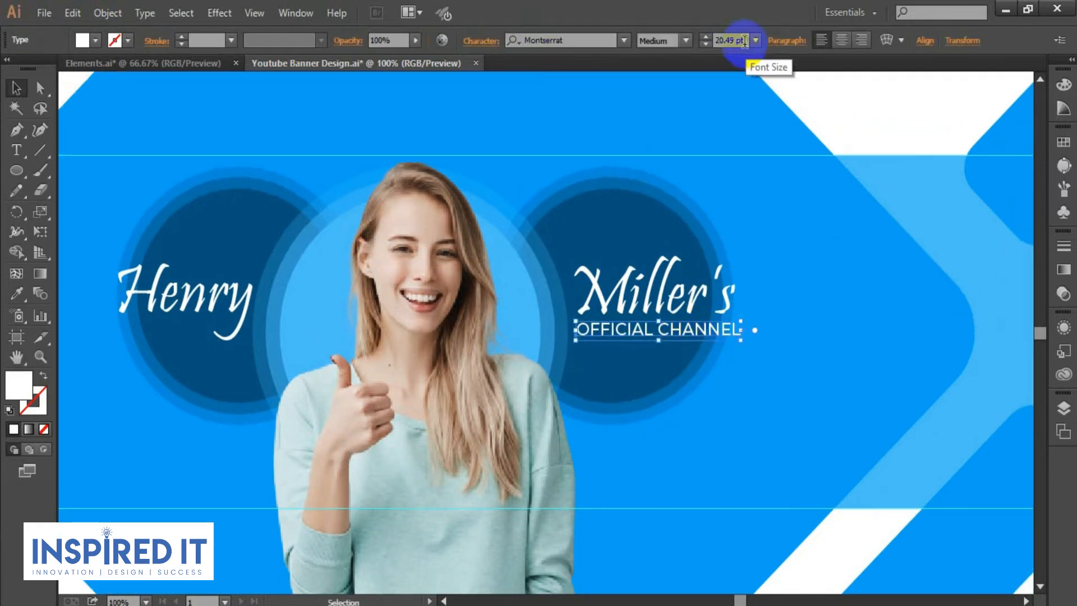
pyautogui.write('20')
pyautogui.press('Return')
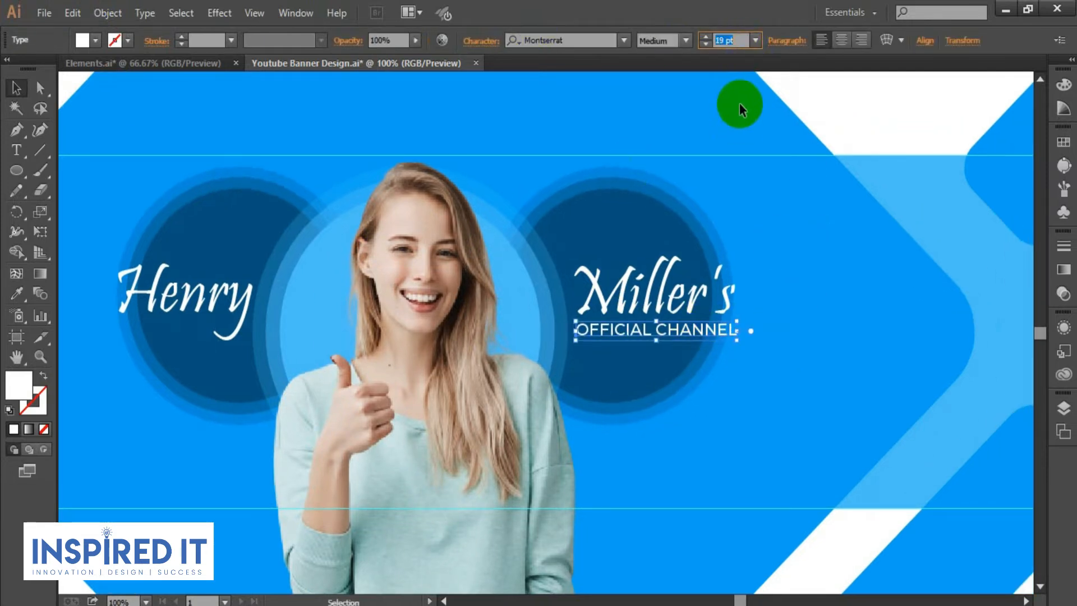
pyautogui.click(791, 231)
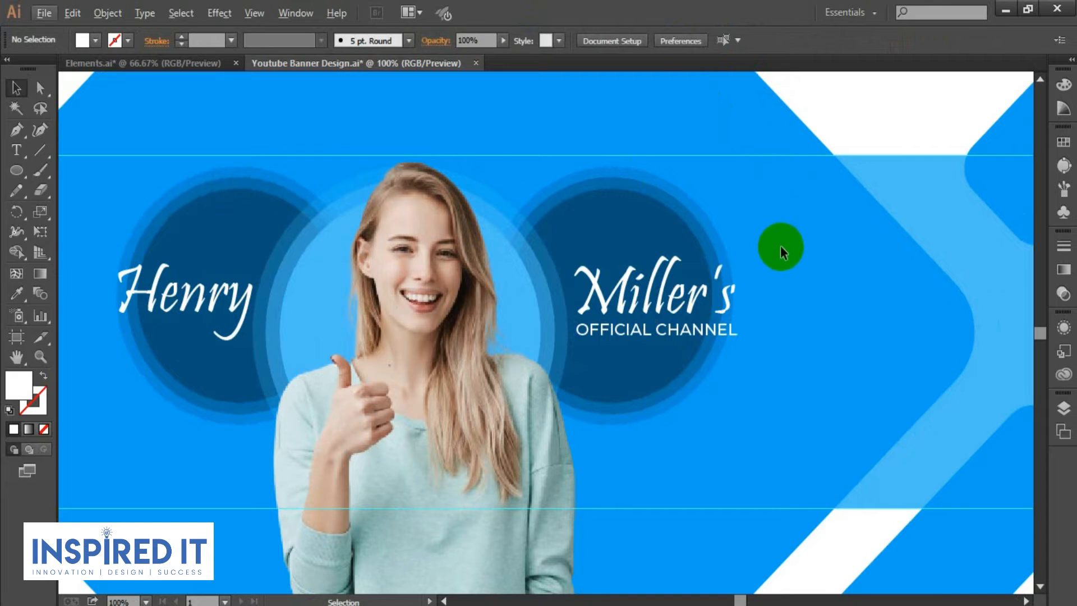
pyautogui.scroll(-1, 779, 245)
# Adjust the font weight of the "OFFICIAL CHANNEL" text and save the banner file.
pyautogui.click(731, 315)
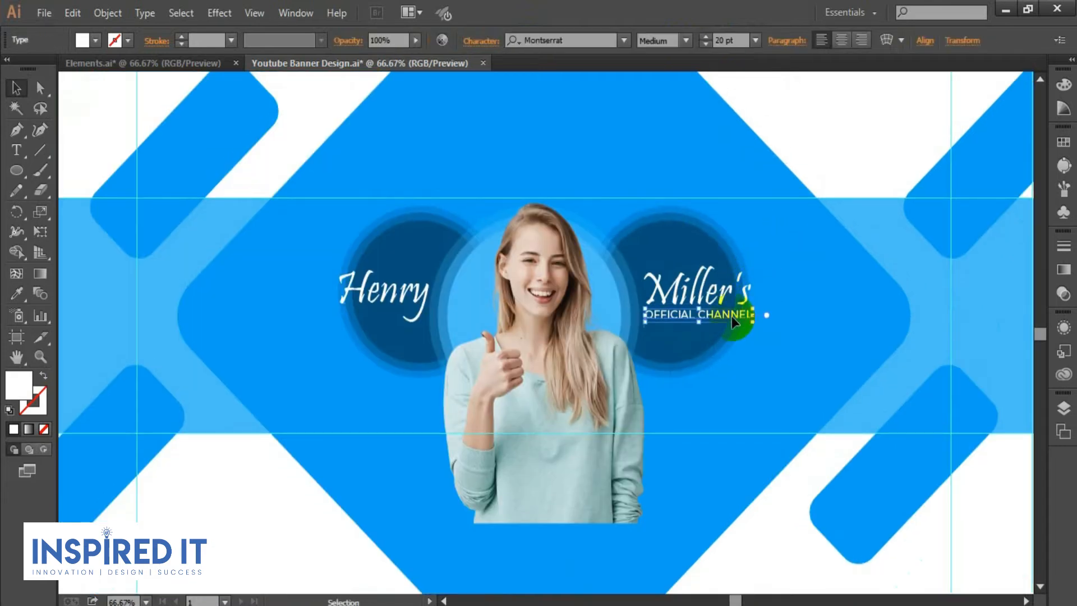
pyautogui.click(685, 41)
pyautogui.click(691, 183)
pyautogui.click(681, 42)
pyautogui.click(670, 173)
pyautogui.click(753, 142)
pyautogui.moveTo(684, 378); pyautogui.dragTo(743, 379)
pyautogui.hotkey('ctrl', 's')
pyautogui.scroll(-2, 674, 338)
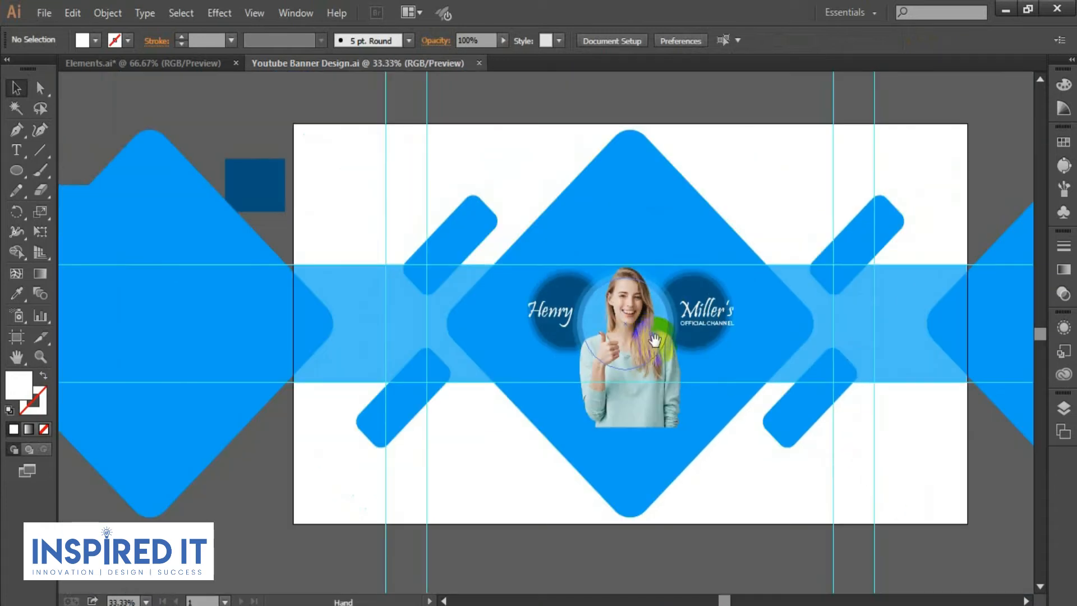
# Bring the light blue horizontal band to the front and use it as a clipping mask for all the banner artwork.
pyautogui.moveTo(657, 343); pyautogui.dragTo(634, 340)
pyautogui.click(326, 294)
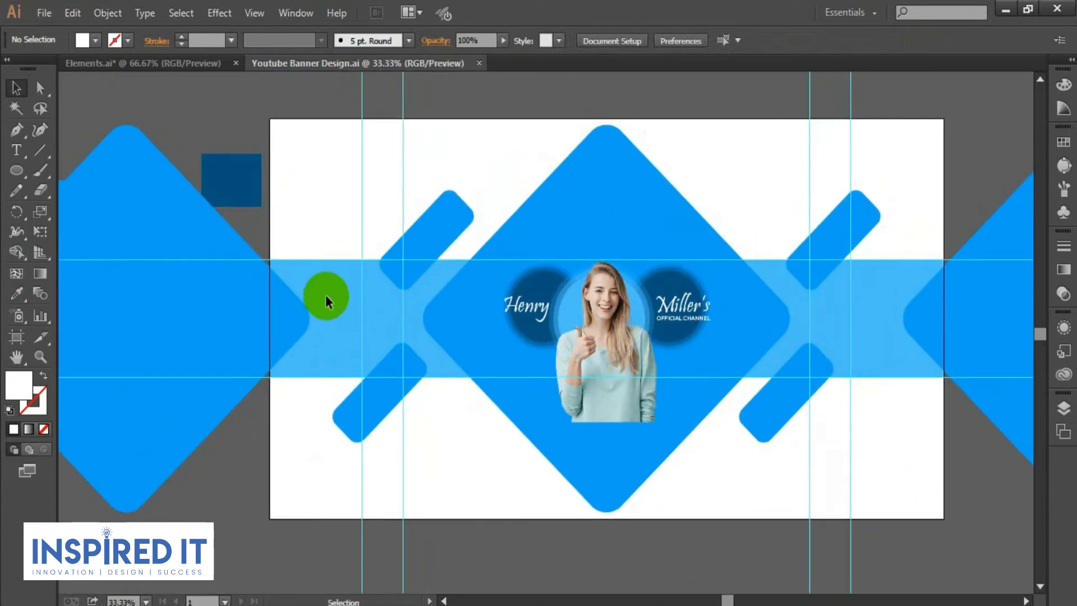
pyautogui.click(329, 274)
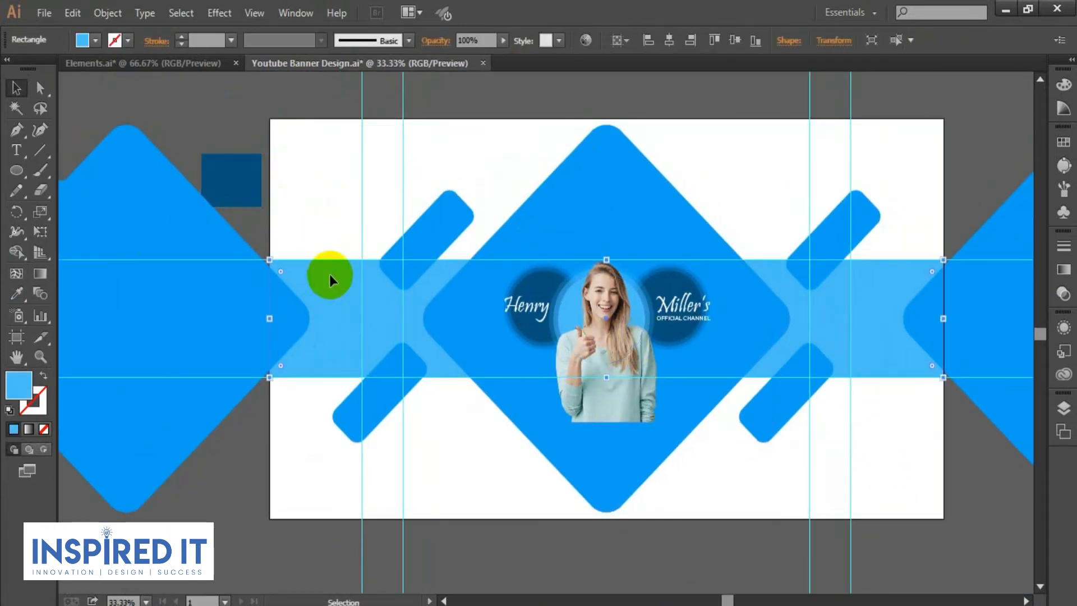
pyautogui.hotkey('ctrl', 'shift', ']')
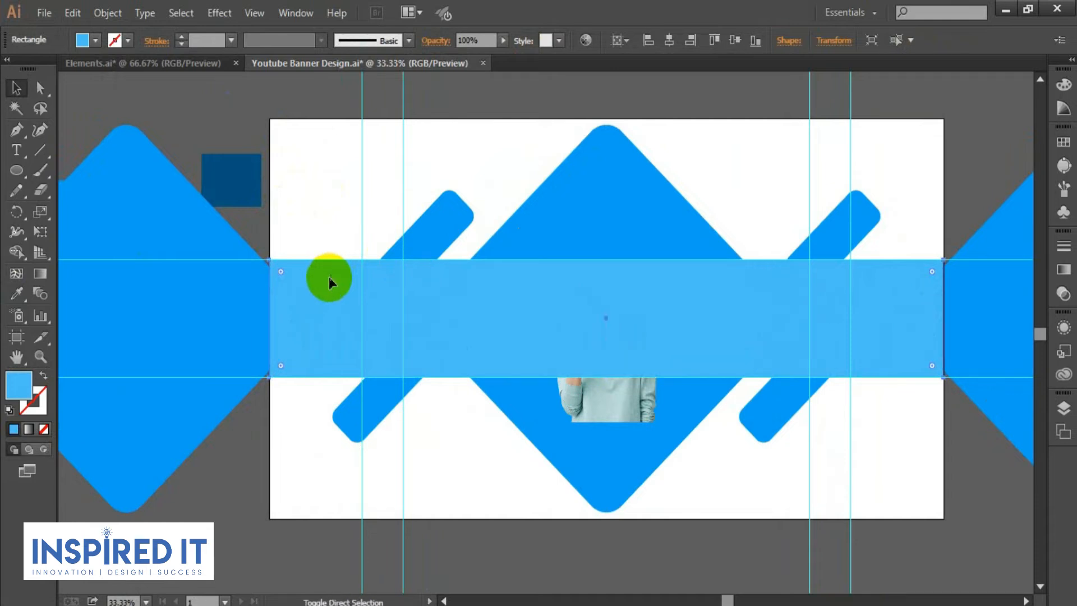
pyautogui.click(291, 252)
pyautogui.moveTo(290, 249); pyautogui.dragTo(959, 379)
pyautogui.rightClick(742, 328)
pyautogui.click(810, 406)
pyautogui.click(645, 180)
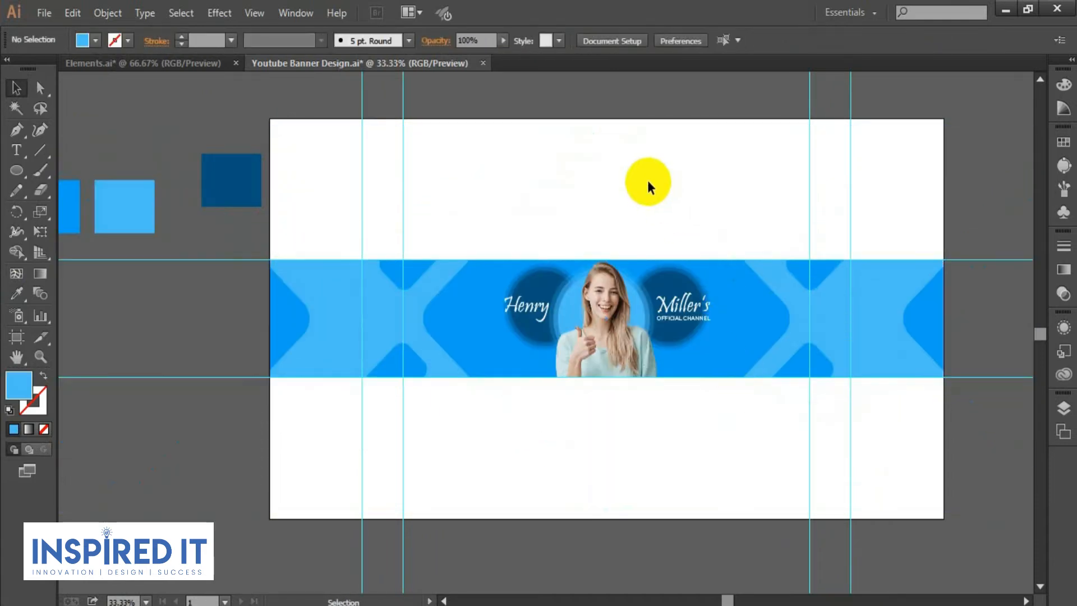
# Inspect the clipped banner and compare it with the source texts and colours in the Elements document.
pyautogui.hotkey('ctrl', '+')
pyautogui.scroll(-1, 586, 302)
pyautogui.moveTo(644, 336); pyautogui.dragTo(673, 338)
pyautogui.scroll(-1, 623, 326)
pyautogui.moveTo(560, 318); pyautogui.dragTo(600, 325)
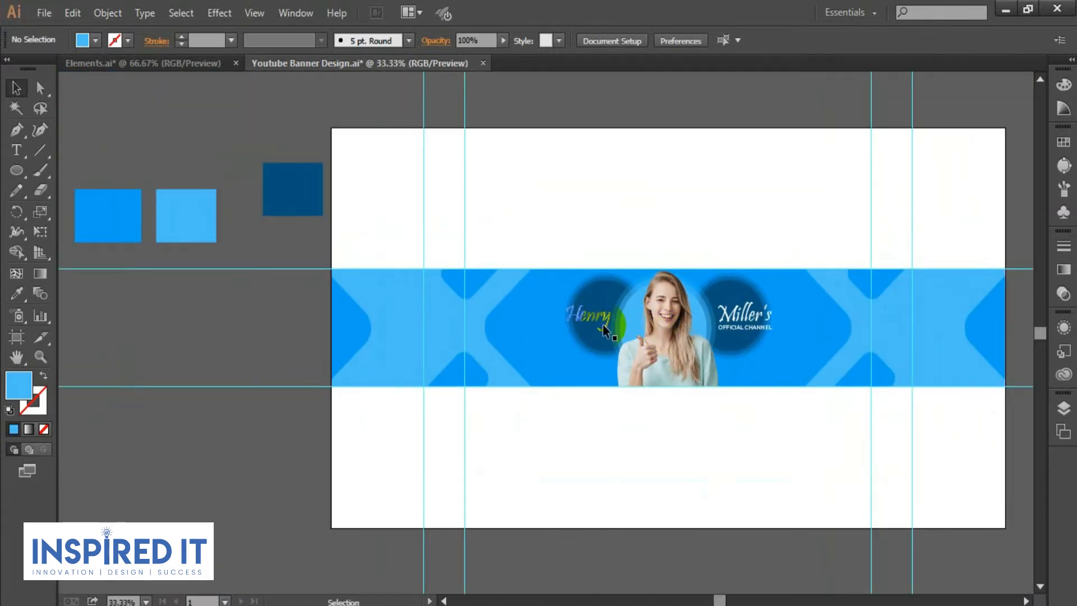
pyautogui.scroll(1, 674, 314)
pyautogui.moveTo(682, 337); pyautogui.dragTo(602, 325)
pyautogui.moveTo(604, 149); pyautogui.dragTo(615, 144)
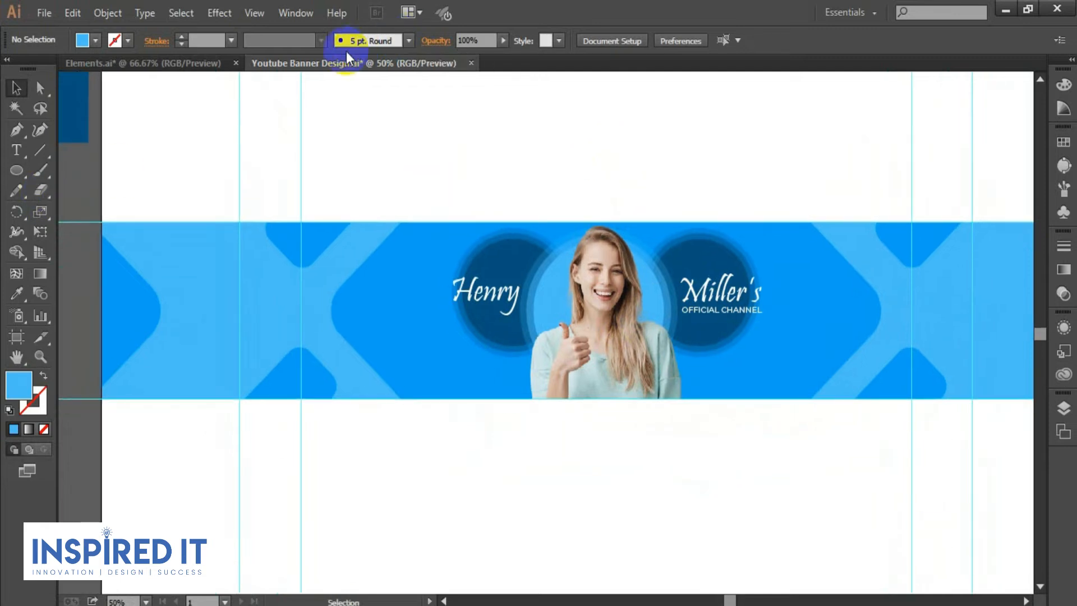
pyautogui.click(141, 63)
pyautogui.moveTo(344, 346); pyautogui.dragTo(422, 331)
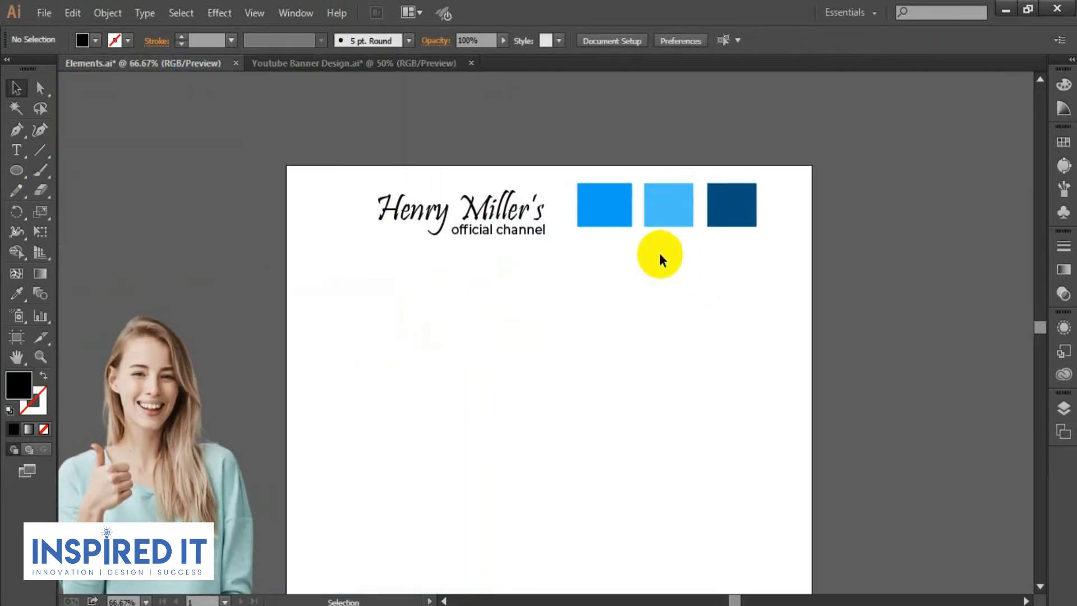
pyautogui.click(264, 64)
pyautogui.moveTo(565, 156); pyautogui.dragTo(347, 173)
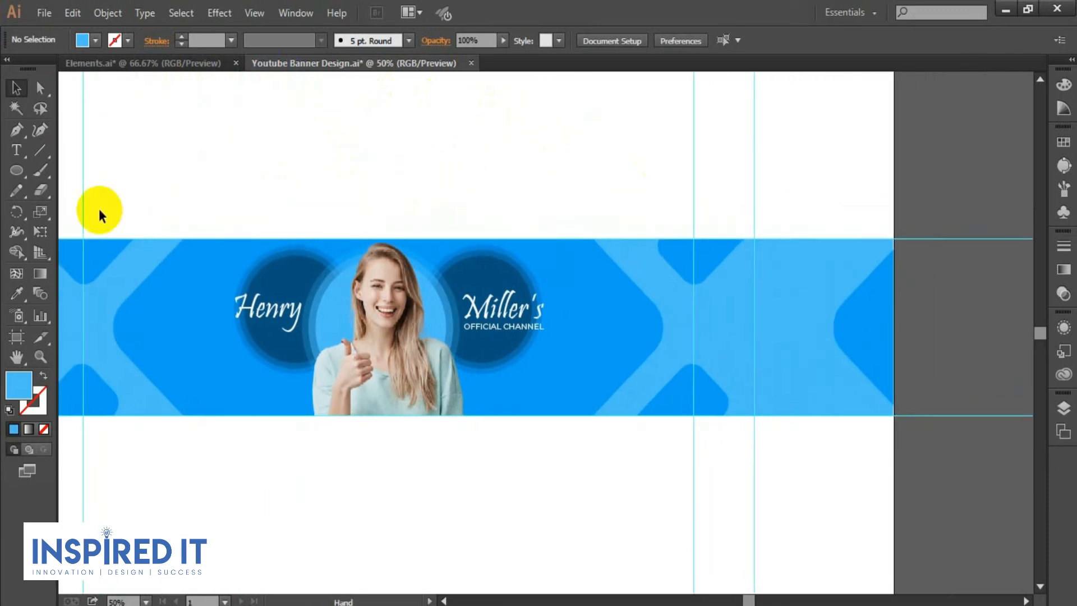
# Add the text "SUBSCRIBE" in LEMON MILK Medium at 36 pt on the light blue area at the banner's right end.
pyautogui.click(17, 150)
pyautogui.click(709, 316)
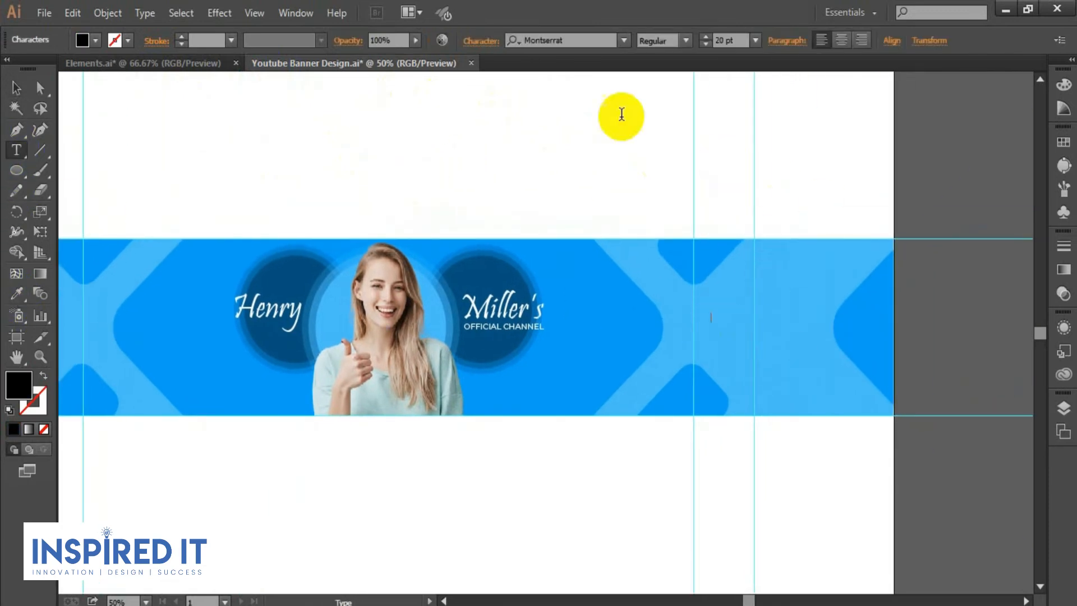
pyautogui.click(755, 40)
pyautogui.click(776, 246)
pyautogui.click(585, 40)
pyautogui.write('lemon')
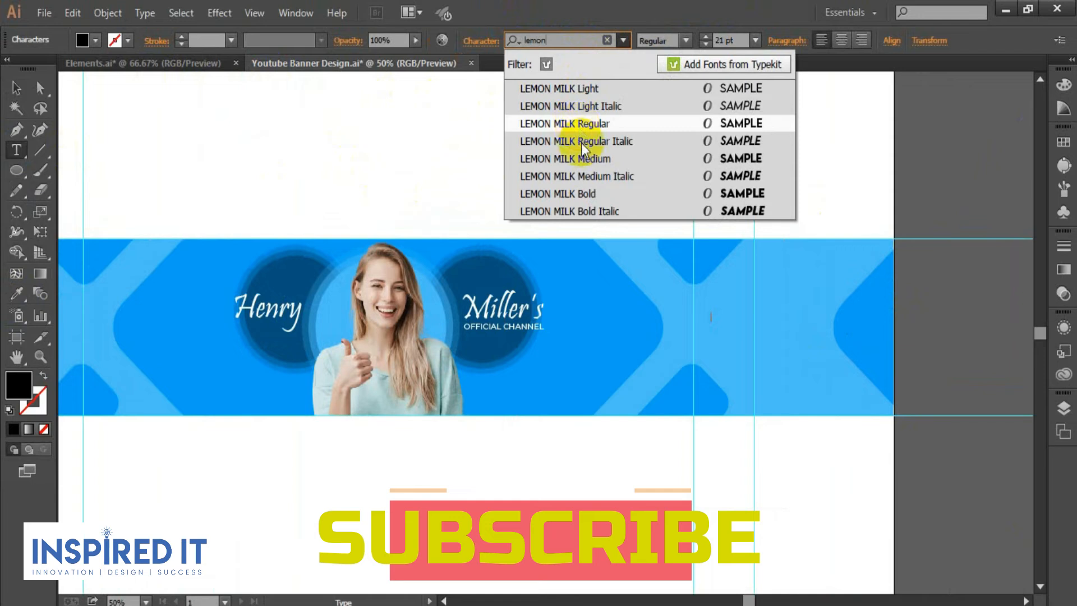
pyautogui.click(580, 158)
pyautogui.click(756, 41)
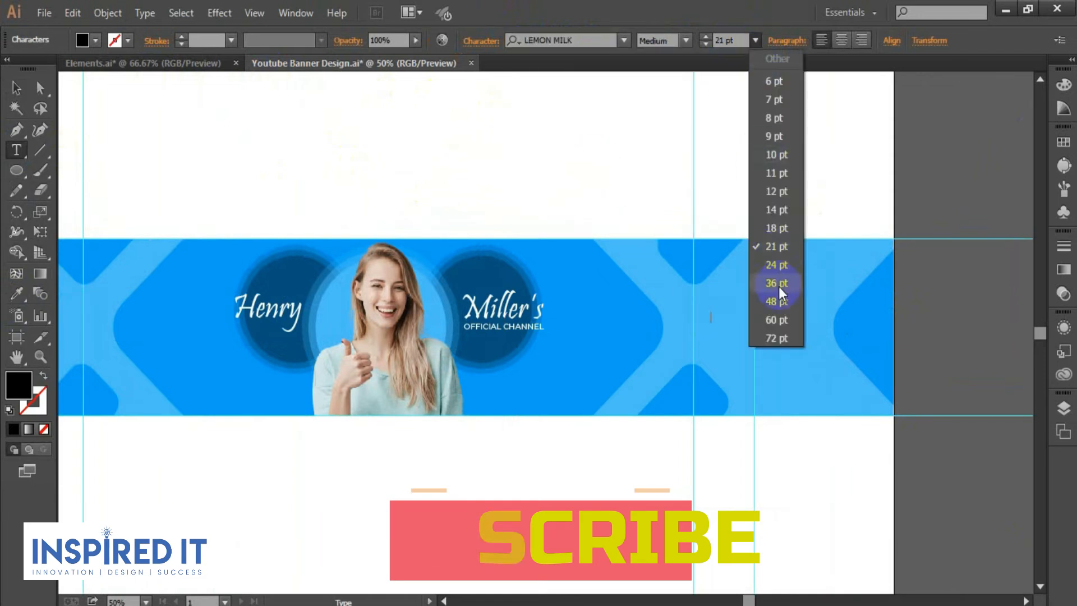
pyautogui.click(778, 289)
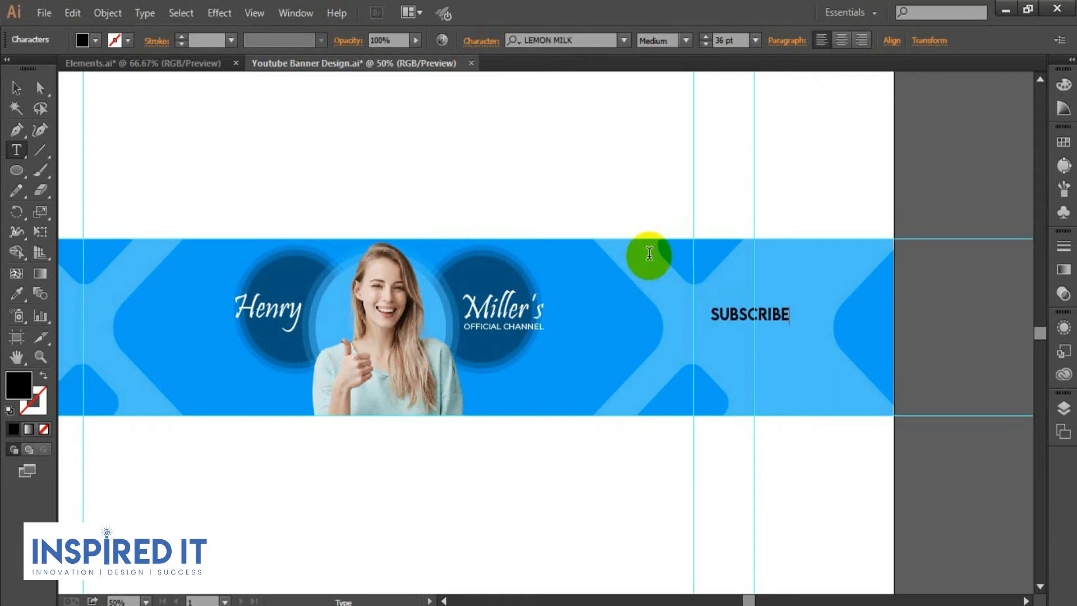
# Fill the "SUBSCRIBE" text with white, set its weight to Regular and apply vertical centre alignment.
pyautogui.click(16, 88)
pyautogui.click(96, 41)
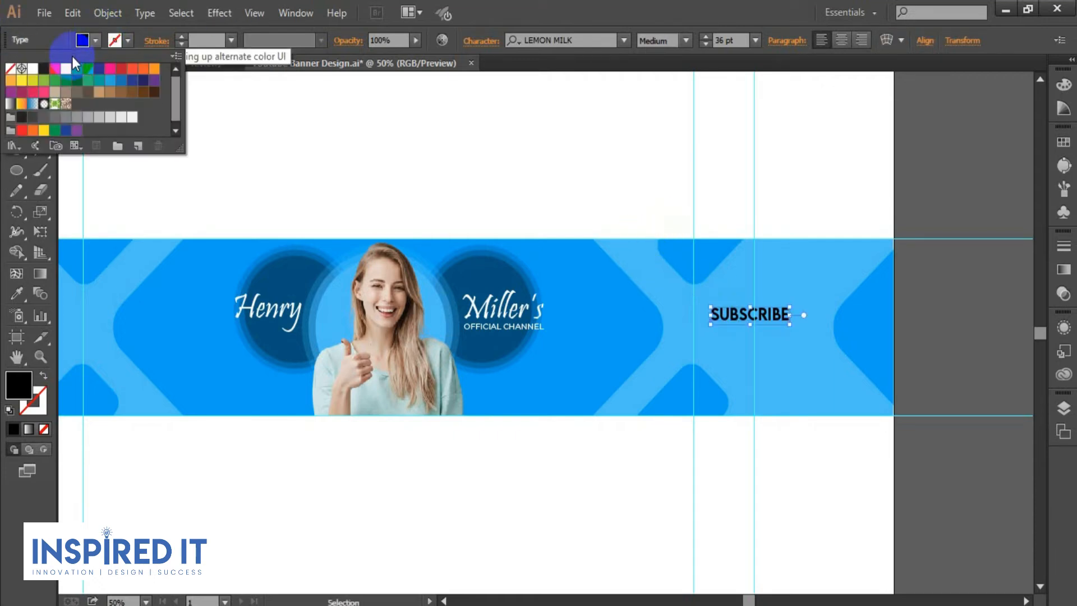
pyautogui.click(32, 69)
pyautogui.click(685, 40)
pyautogui.click(673, 97)
pyautogui.click(925, 40)
pyautogui.click(889, 84)
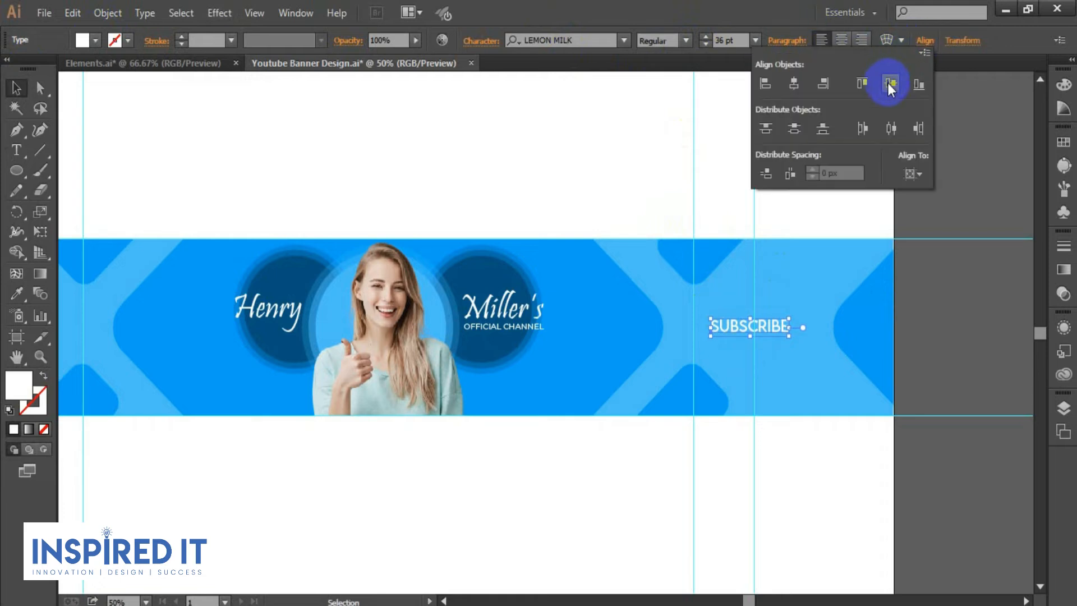
# Reposition the "SUBSCRIBE" text slightly within the light blue area and give it a heavier font weight.
pyautogui.click(808, 289)
pyautogui.moveTo(776, 326); pyautogui.dragTo(761, 346)
pyautogui.click(809, 345)
pyautogui.press('space')
pyautogui.scroll(1, 724, 329)
pyautogui.press('space')
pyautogui.moveTo(770, 287); pyautogui.dragTo(706, 230)
pyautogui.click(898, 278)
pyautogui.scroll(1, 709, 315)
pyautogui.press('space')
pyautogui.click(685, 269)
pyautogui.click(686, 40)
pyautogui.click(668, 132)
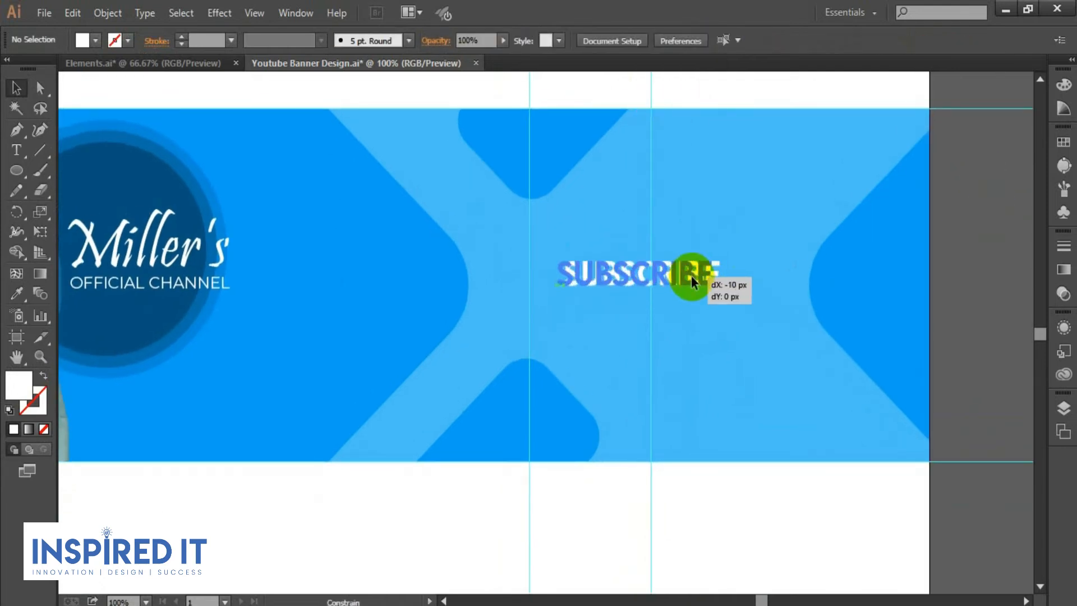
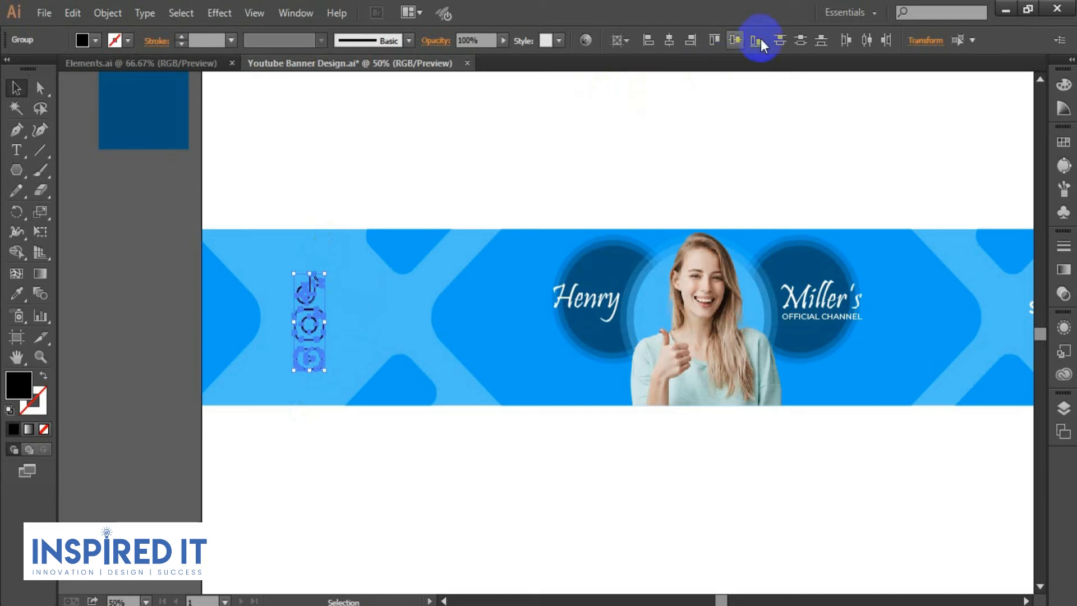
# Align the TikTok, Instagram and YouTube icons on a common horizontal centre and fill them with white.
pyautogui.click(628, 59)
pyautogui.click(669, 40)
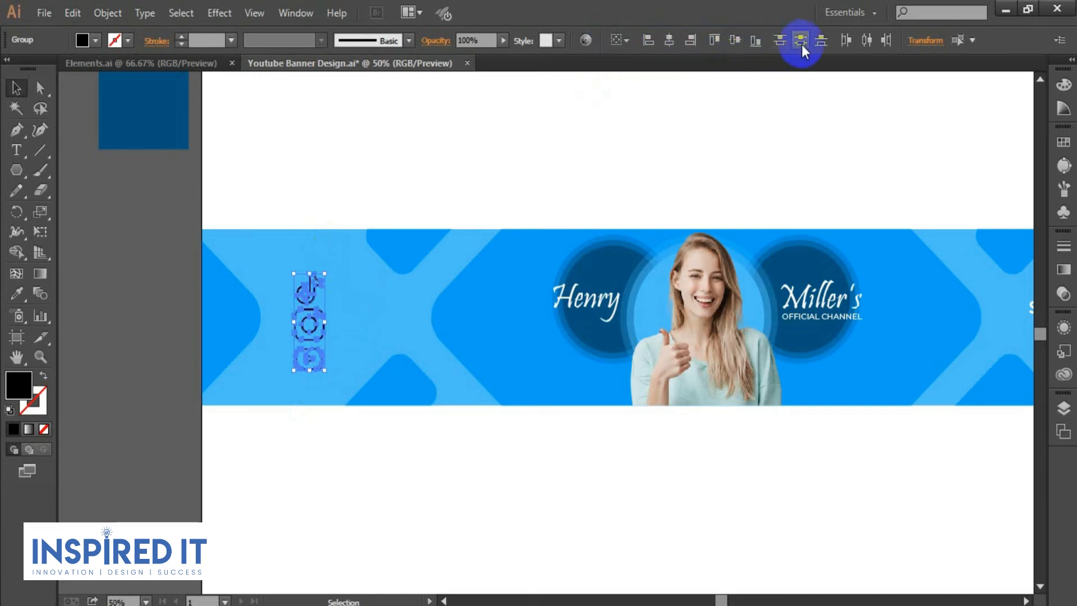
pyautogui.scroll(2, 266, 370)
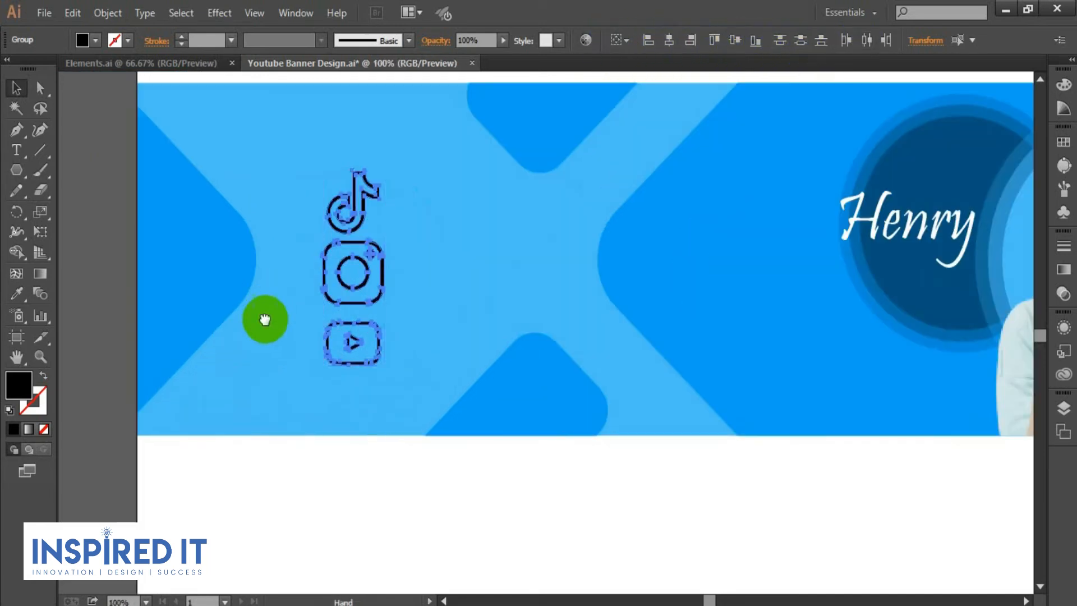
pyautogui.moveTo(264, 319); pyautogui.dragTo(253, 375)
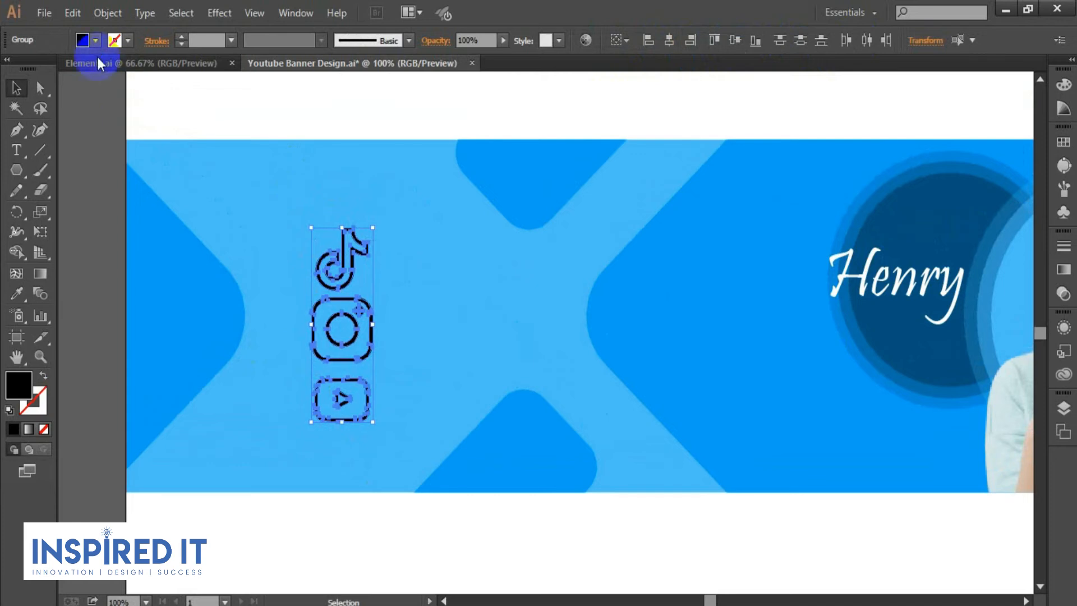
pyautogui.click(96, 40)
pyautogui.click(34, 69)
pyautogui.click(436, 273)
pyautogui.moveTo(466, 298); pyautogui.dragTo(440, 305)
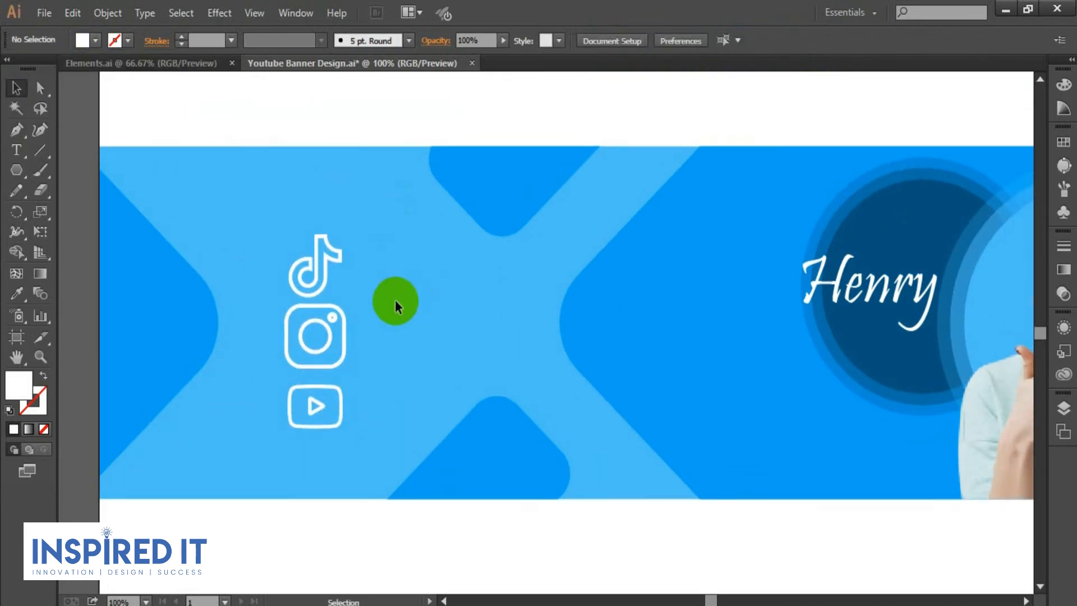
# Shrink the Instagram and TikTok icons proportionally and move the TikTok icon down to just above the Instagram icon.
pyautogui.moveTo(268, 349); pyautogui.dragTo(289, 325)
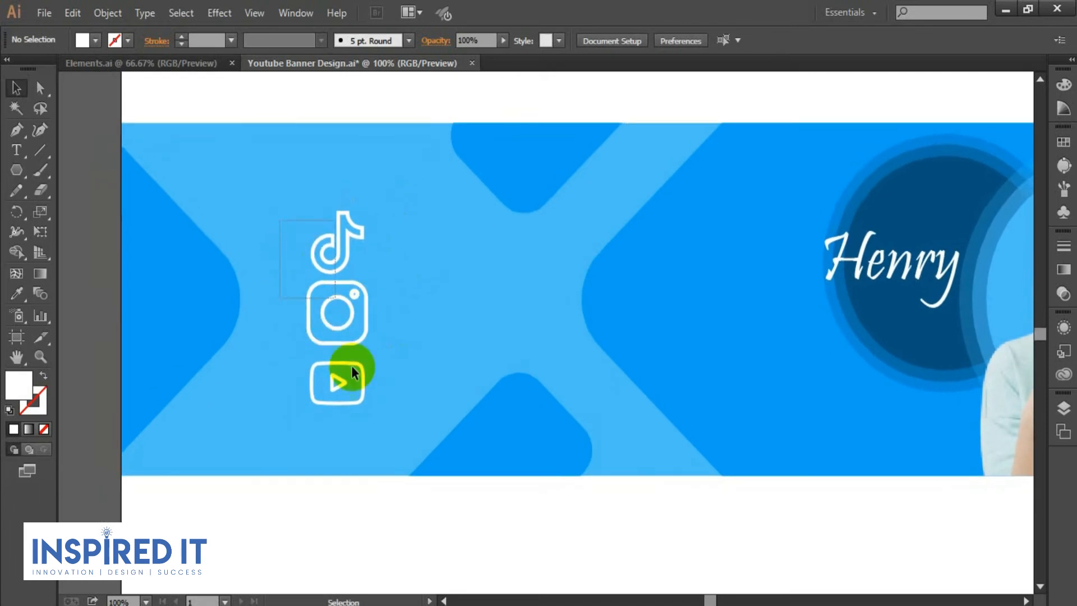
pyautogui.click(354, 295)
pyautogui.moveTo(368, 280); pyautogui.dragTo(359, 290)
pyautogui.click(374, 271)
pyautogui.click(351, 239)
pyautogui.moveTo(364, 211); pyautogui.dragTo(359, 219)
pyautogui.moveTo(349, 240); pyautogui.dragTo(350, 259)
pyautogui.click(371, 242)
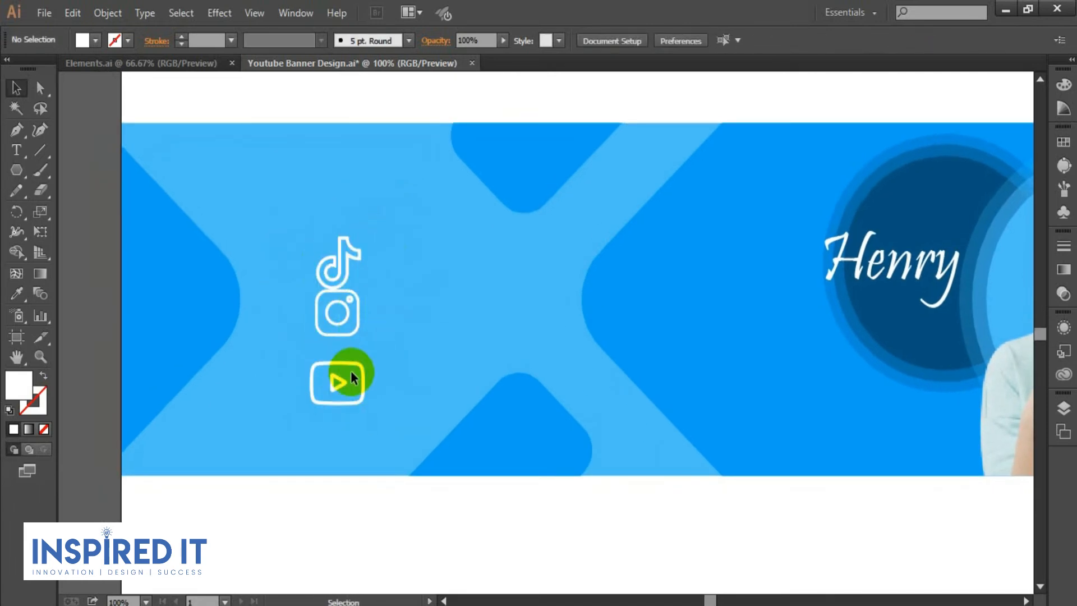
# Shrink the YouTube icon proportionally and align the three icons on a common horizontal centre with even vertical spacing.
pyautogui.moveTo(340, 340); pyautogui.dragTo(341, 336)
pyautogui.moveTo(366, 380); pyautogui.dragTo(334, 386)
pyautogui.click(371, 360)
pyautogui.click(670, 40)
pyautogui.click(821, 40)
pyautogui.click(487, 295)
pyautogui.moveTo(486, 298); pyautogui.dragTo(464, 275)
pyautogui.moveTo(395, 286); pyautogui.dragTo(417, 306)
# Draw a circle slightly larger than the TikTok icon directly over it with the Ellipse tool.
pyautogui.rightClick(17, 170)
pyautogui.click(70, 212)
pyautogui.moveTo(307, 220)
pyautogui.mouseDown()
pyautogui.moveTo(350, 291)
pyautogui.moveTo(359, 278)
pyautogui.mouseUp()
pyautogui.click(22, 89)
pyautogui.moveTo(228, 187); pyautogui.dragTo(207, 197)
pyautogui.click(288, 245)
pyautogui.click(297, 250)
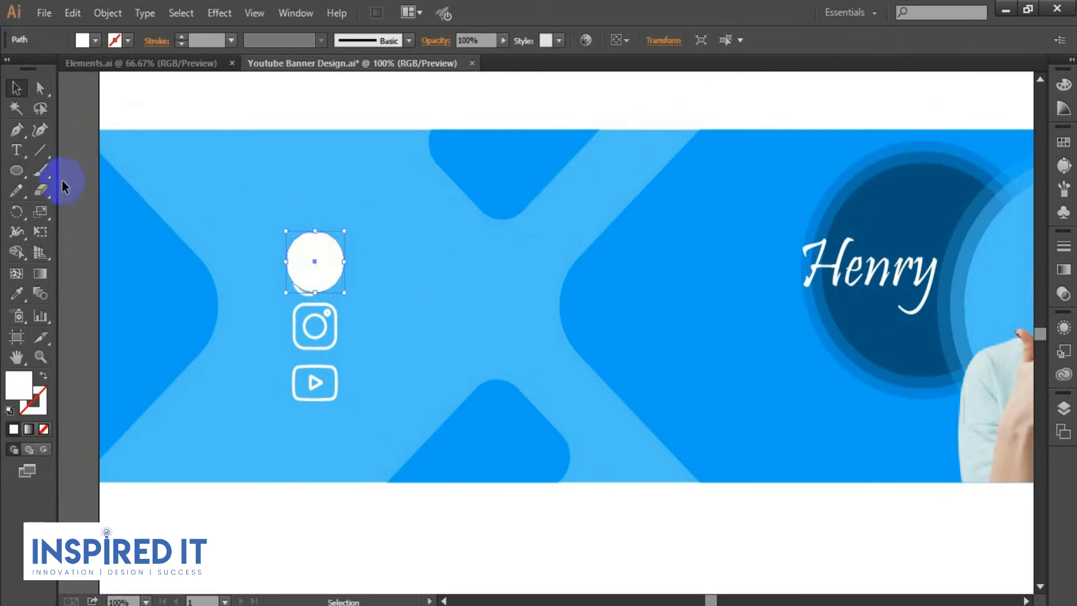
# Fill the new circle with the dark blue sampled from the circles beside the portrait.
pyautogui.click(18, 293)
pyautogui.scroll(-2, 500, 173)
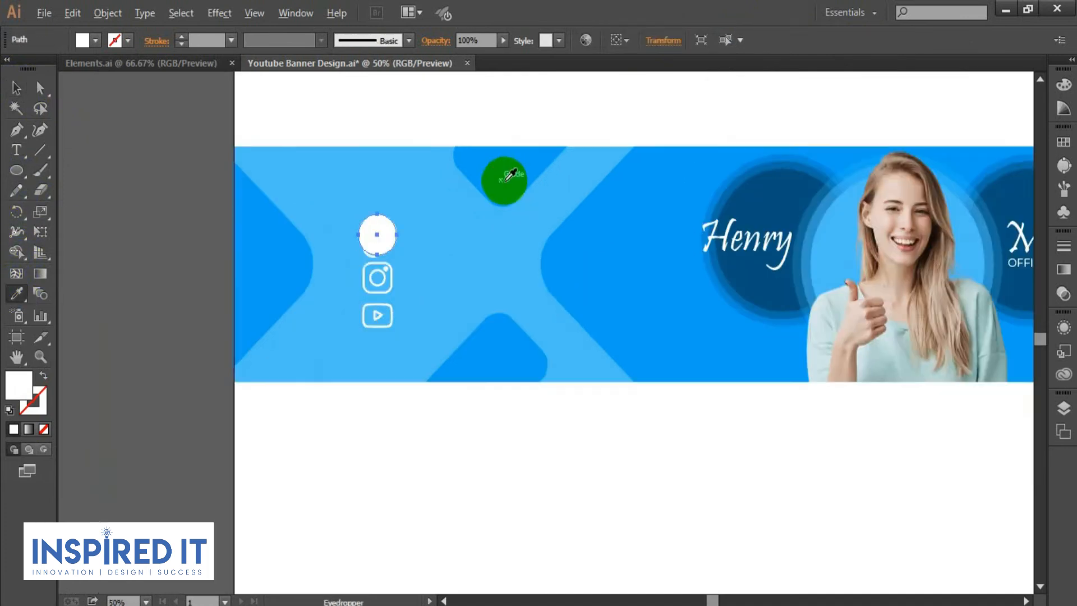
pyautogui.moveTo(310, 94); pyautogui.dragTo(212, 327)
pyautogui.click(160, 275)
pyautogui.click(18, 91)
pyautogui.moveTo(287, 374); pyautogui.dragTo(311, 146)
# Bring the TikTok icon in front of the dark blue circle and centre the two on each other.
pyautogui.scroll(3, 336, 218)
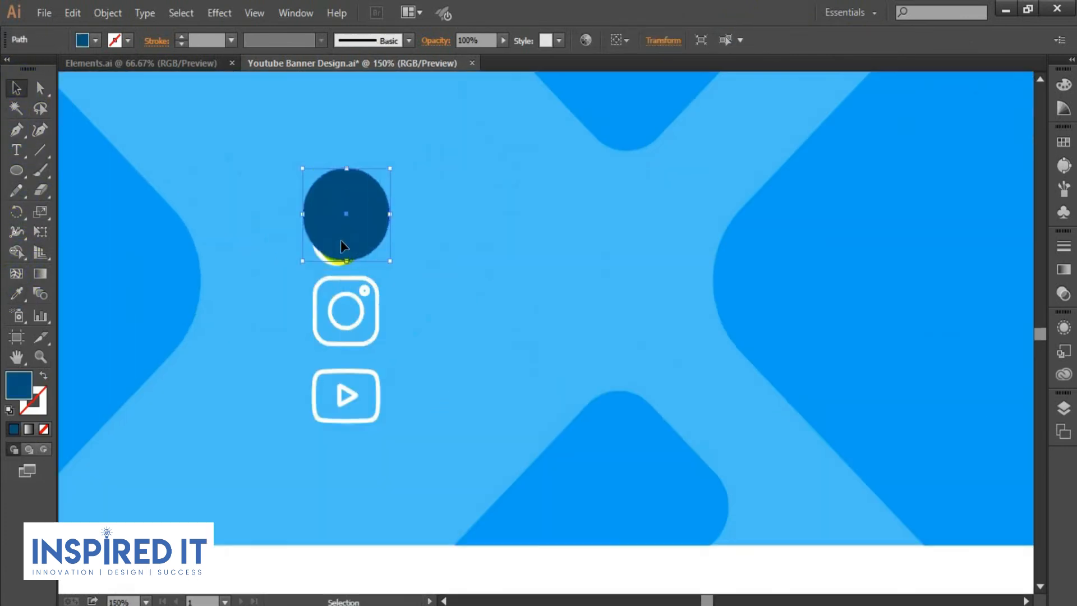
pyautogui.click(311, 282)
pyautogui.hotkey('ctrl', 'shift', ']')
pyautogui.click(227, 156)
pyautogui.moveTo(351, 217); pyautogui.dragTo(361, 198)
pyautogui.click(375, 198)
pyautogui.click(367, 216)
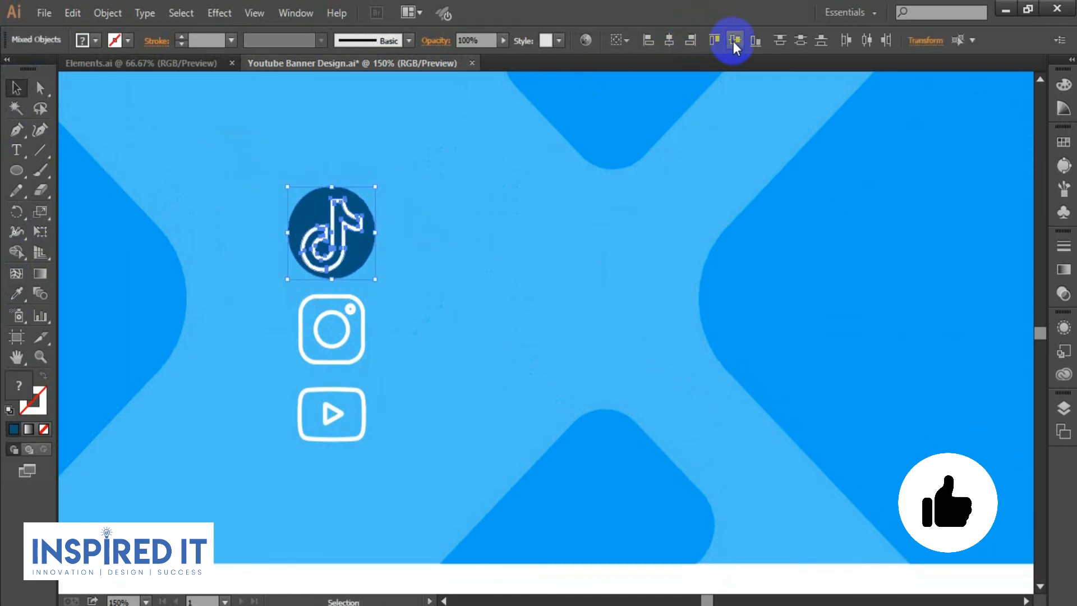
pyautogui.click(436, 282)
# Duplicate the dark blue circle for the Instagram icon, bring that icon to the front and centre it on the copy.
pyautogui.scroll(1, 357, 278)
pyautogui.moveTo(352, 244); pyautogui.dragTo(351, 371)
pyautogui.moveTo(365, 309); pyautogui.dragTo(413, 297)
pyautogui.click(298, 307)
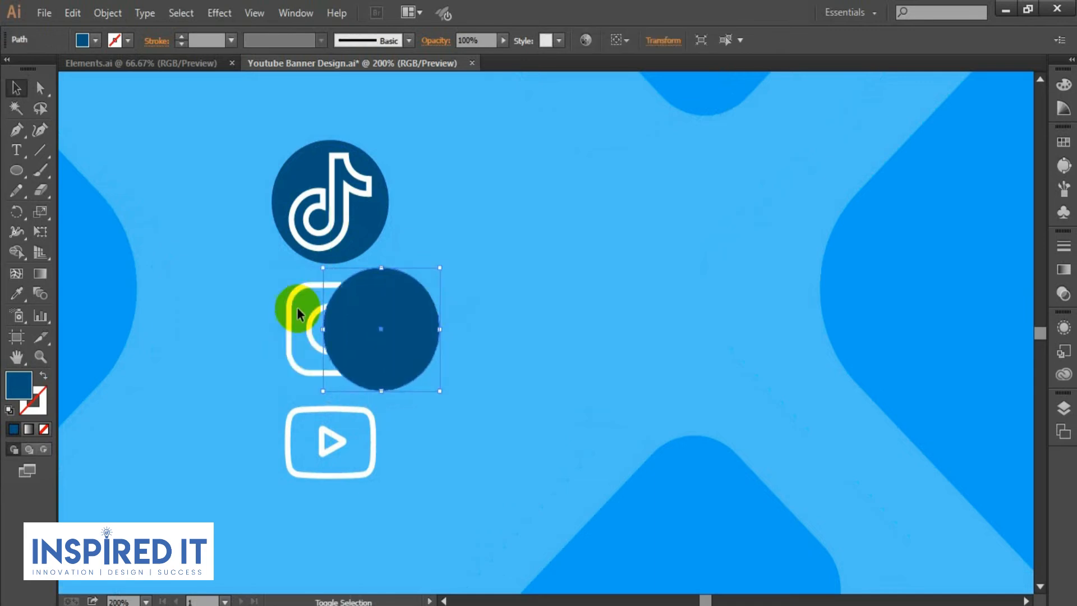
pyautogui.moveTo(353, 305); pyautogui.dragTo(403, 302)
pyautogui.keyDown('shift'); pyautogui.click(387, 278); pyautogui.keyUp('shift')
pyautogui.click(730, 41)
pyautogui.click(633, 152)
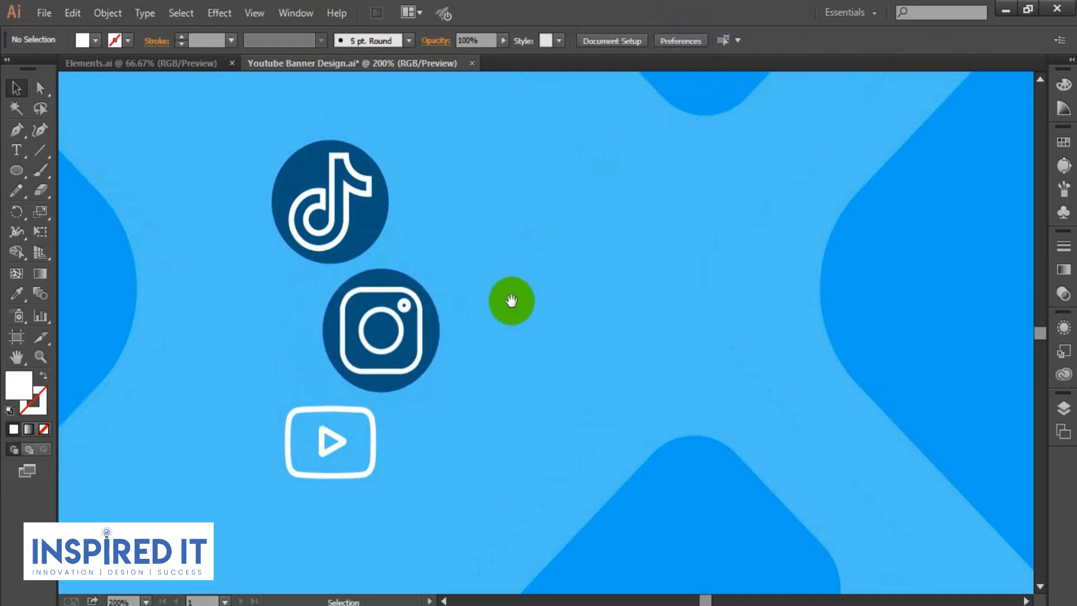
# Duplicate the dark blue circle for the YouTube icon, bring that icon to the front and centre it on the copy.
pyautogui.moveTo(511, 301); pyautogui.dragTo(516, 299)
pyautogui.click(308, 408)
pyautogui.moveTo(329, 347); pyautogui.dragTo(303, 441)
pyautogui.click(297, 413)
pyautogui.hotkey('ctrl', 'shift', ']')
pyautogui.keyDown('shift'); pyautogui.click(395, 448); pyautogui.keyUp('shift')
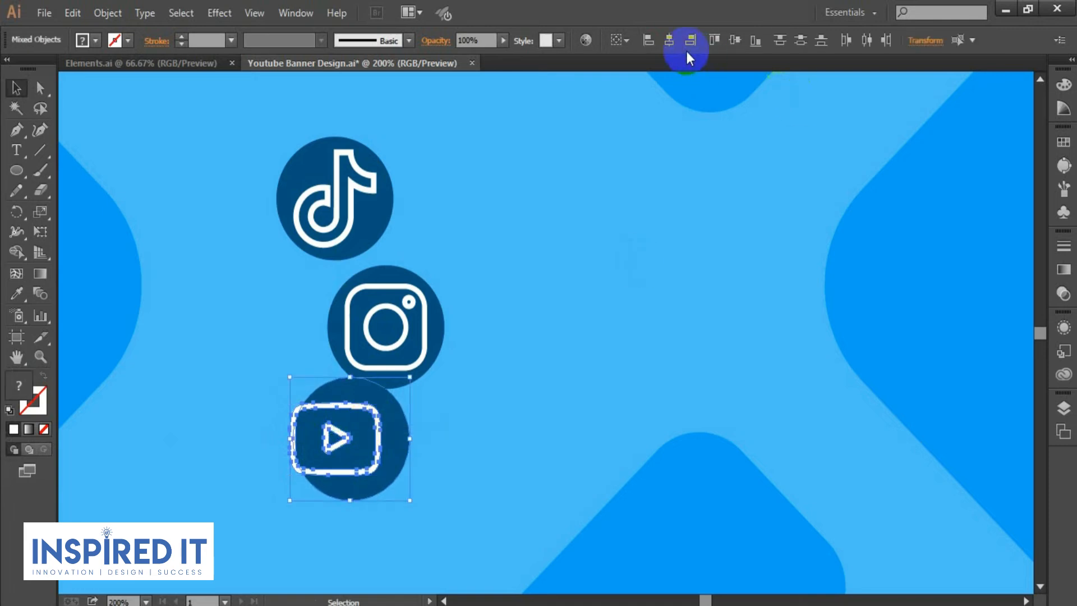
pyautogui.click(723, 40)
pyautogui.click(504, 411)
# Shrink the YouTube, Instagram and TikTok icons slightly within their dark blue circles.
pyautogui.scroll(1, 354, 415)
pyautogui.click(350, 404)
pyautogui.moveTo(407, 397); pyautogui.dragTo(402, 401)
pyautogui.click(452, 388)
pyautogui.click(421, 329)
pyautogui.moveTo(459, 220); pyautogui.dragTo(523, 208)
pyautogui.scroll(5, 346, 136)
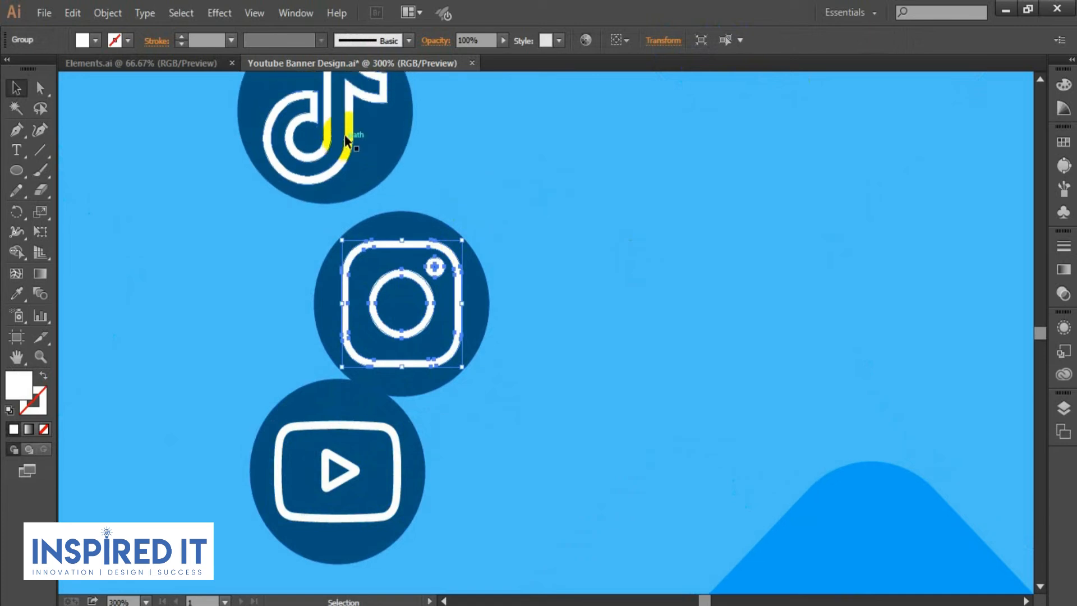
pyautogui.click(351, 133)
pyautogui.moveTo(388, 118); pyautogui.dragTo(382, 124)
pyautogui.click(488, 132)
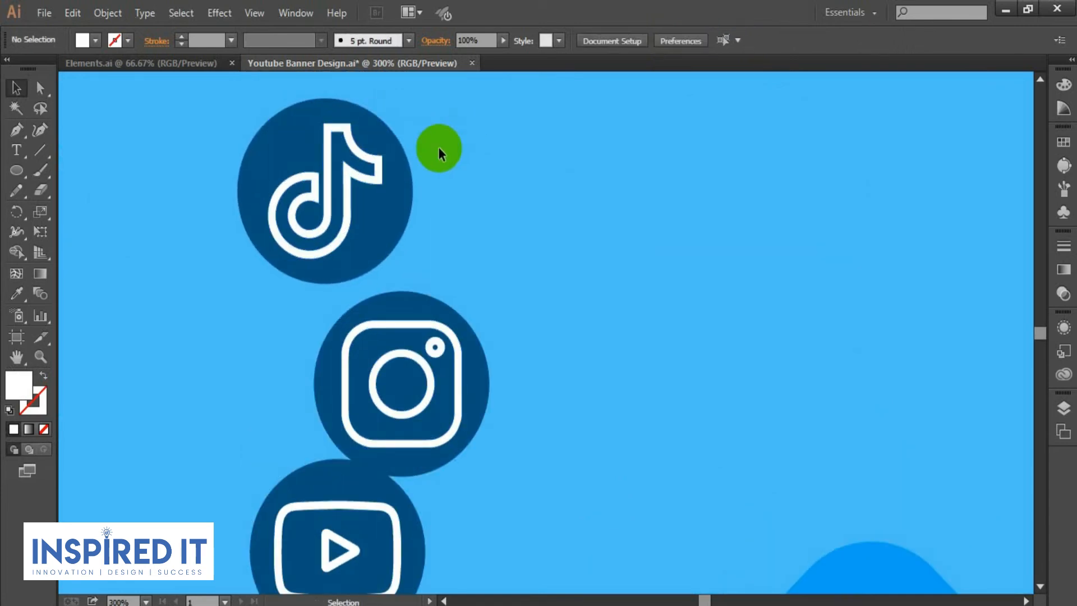
# Group each social icon with its own dark blue circle.
pyautogui.scroll(-1, 440, 147)
pyautogui.scroll(1, 367, 315)
pyautogui.scroll(-2, 349, 304)
pyautogui.moveTo(281, 222); pyautogui.dragTo(330, 210)
pyautogui.hotkey('ctrl', 'g')
pyautogui.moveTo(326, 268); pyautogui.dragTo(366, 297)
pyautogui.hotkey('ctrl', 'g')
pyautogui.moveTo(289, 367); pyautogui.dragTo(317, 388)
pyautogui.hotkey('ctrl', 'g')
# Align the three circled icons on a common horizontal centre and distribute them evenly in the vertical direction.
pyautogui.moveTo(261, 184); pyautogui.dragTo(363, 389)
pyautogui.click(669, 40)
pyautogui.click(803, 41)
pyautogui.click(545, 304)
pyautogui.moveTo(287, 154); pyautogui.dragTo(349, 371)
pyautogui.click(801, 41)
pyautogui.click(514, 350)
pyautogui.scroll(-1, 446, 296)
# Group the three circled icons and centre the group vertically on the artboard.
pyautogui.moveTo(319, 196); pyautogui.dragTo(376, 399)
pyautogui.hotkey('ctrl', 'g')
pyautogui.click(620, 40)
pyautogui.click(642, 95)
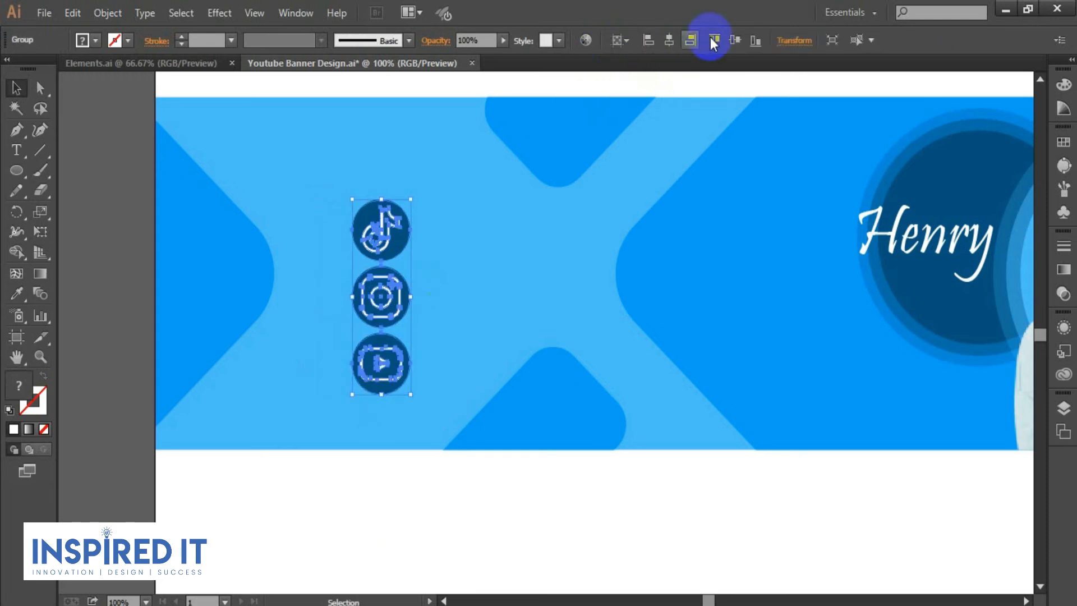
pyautogui.click(734, 39)
pyautogui.click(453, 263)
# Move the icon group slightly left within the light blue area.
pyautogui.scroll(-2, 494, 267)
pyautogui.moveTo(498, 248); pyautogui.dragTo(480, 269)
pyautogui.scroll(2, 354, 254)
pyautogui.moveTo(319, 216); pyautogui.dragTo(290, 216)
pyautogui.click(392, 217)
pyautogui.moveTo(397, 219); pyautogui.dragTo(334, 266)
# Add the channel's handle as a 12 pt text to the right of the TikTok icon.
pyautogui.press('t')
pyautogui.click(271, 231)
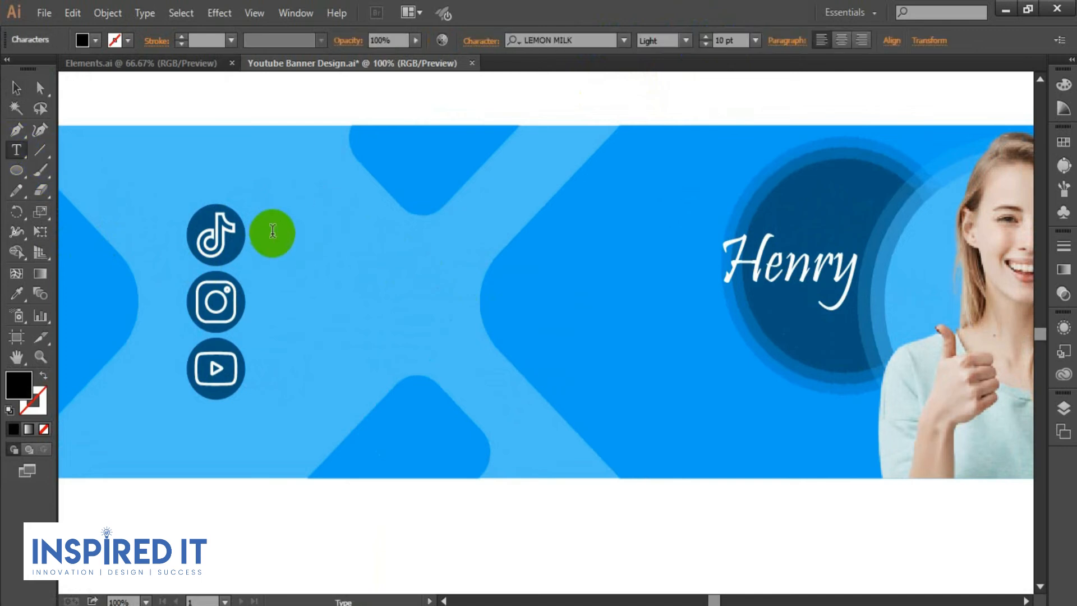
pyautogui.scroll(-1, 268, 260)
pyautogui.click(754, 42)
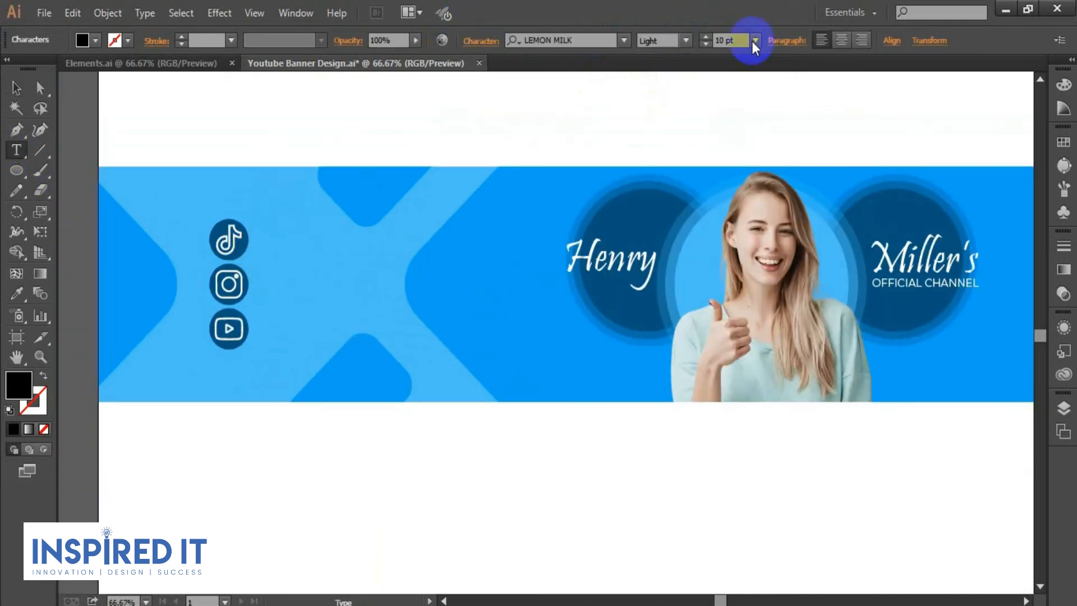
pyautogui.click(772, 168)
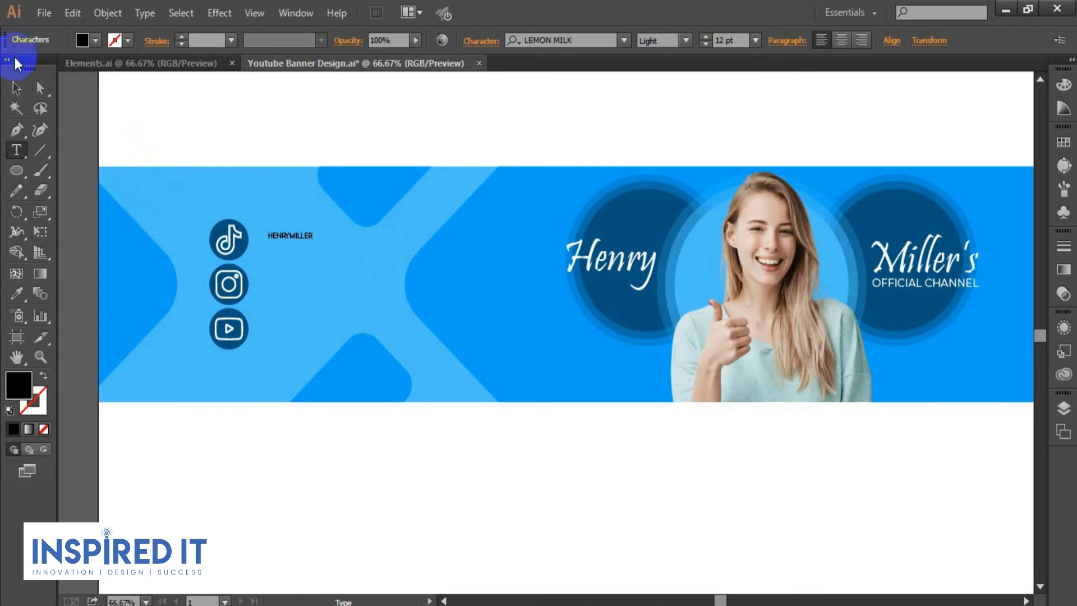
# Convert the handle text to lowercase and enlarge it slightly.
pyautogui.click(16, 88)
pyautogui.click(147, 12)
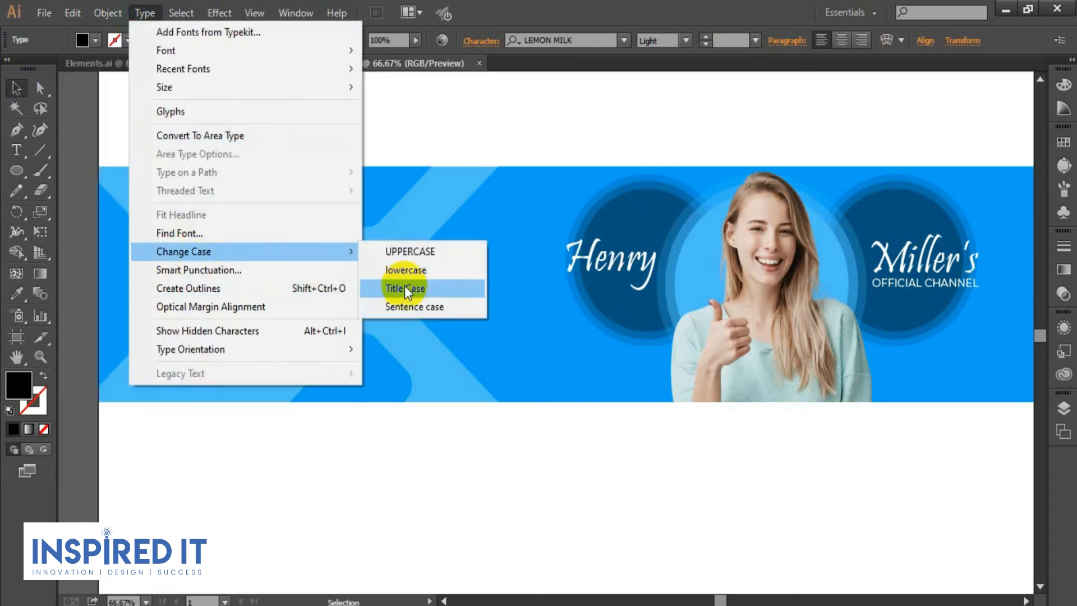
pyautogui.click(397, 286)
pyautogui.moveTo(316, 239); pyautogui.dragTo(329, 255)
pyautogui.click(145, 12)
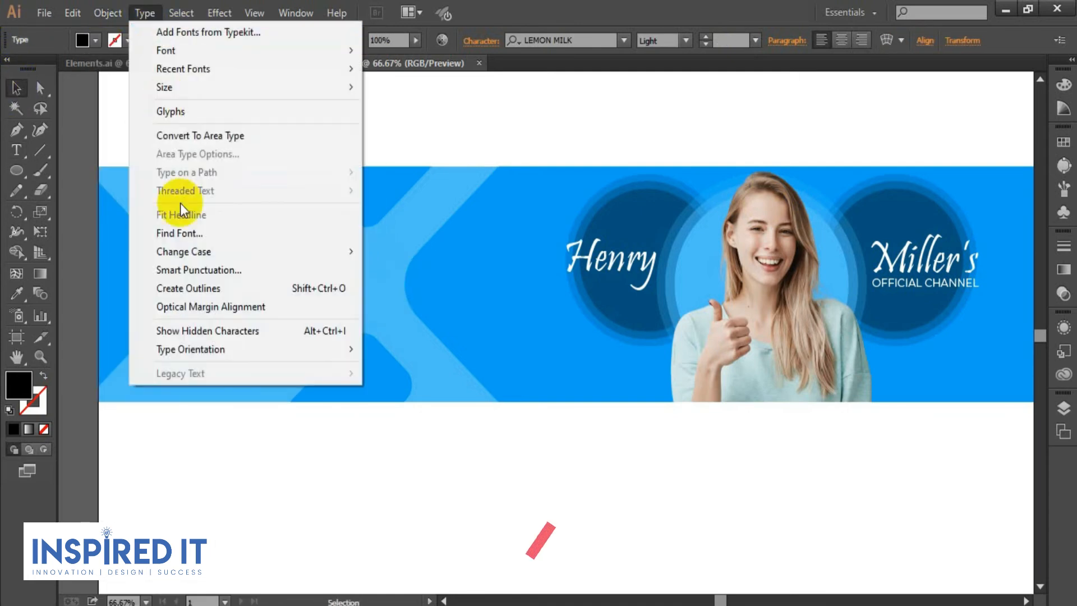
# Set the handle text's font to Montserrat Regular and fill it with white.
pyautogui.click(581, 40)
pyautogui.write('monts')
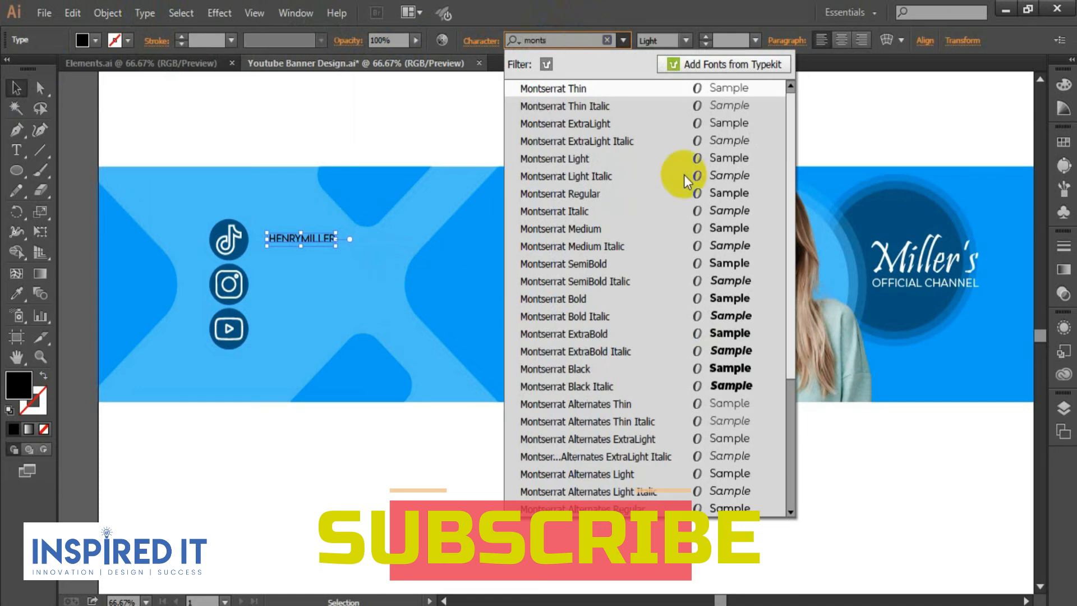
pyautogui.click(595, 194)
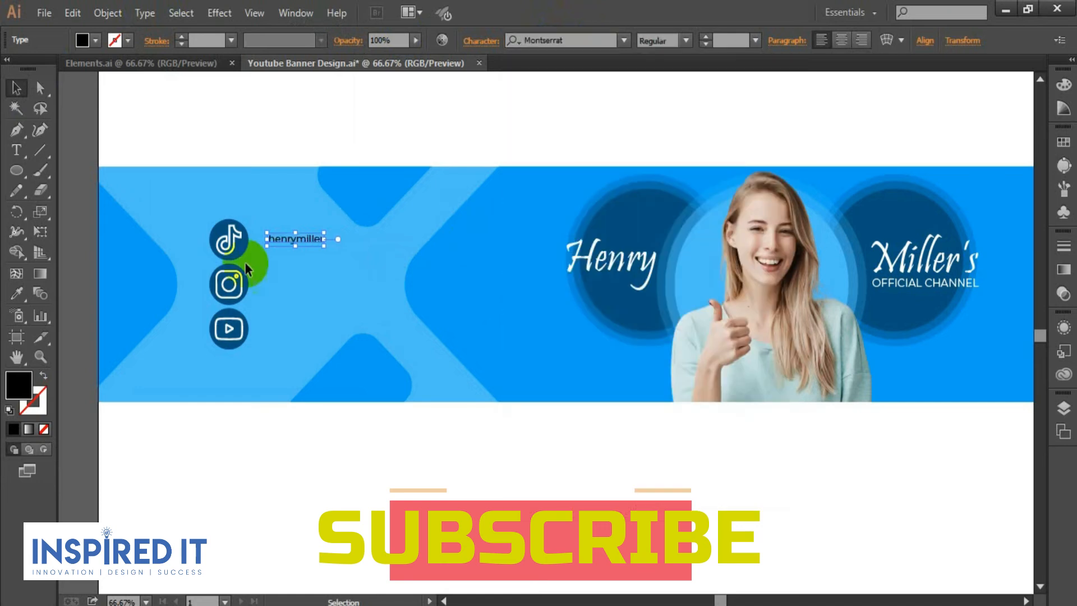
pyautogui.click(96, 39)
pyautogui.click(28, 66)
pyautogui.click(254, 149)
pyautogui.click(254, 150)
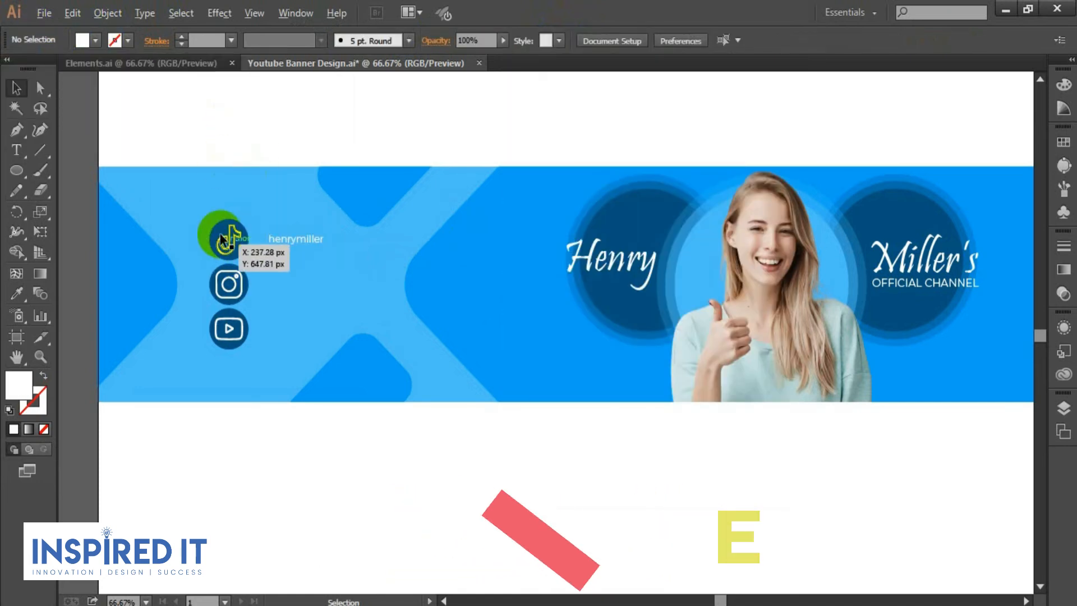
# Shrink the group of three circled icons proportionally.
pyautogui.scroll(2, 223, 235)
pyautogui.scroll(-1, 261, 193)
pyautogui.moveTo(499, 271); pyautogui.dragTo(455, 256)
pyautogui.click(546, 264)
pyautogui.click(440, 302)
pyautogui.moveTo(440, 305); pyautogui.dragTo(453, 293)
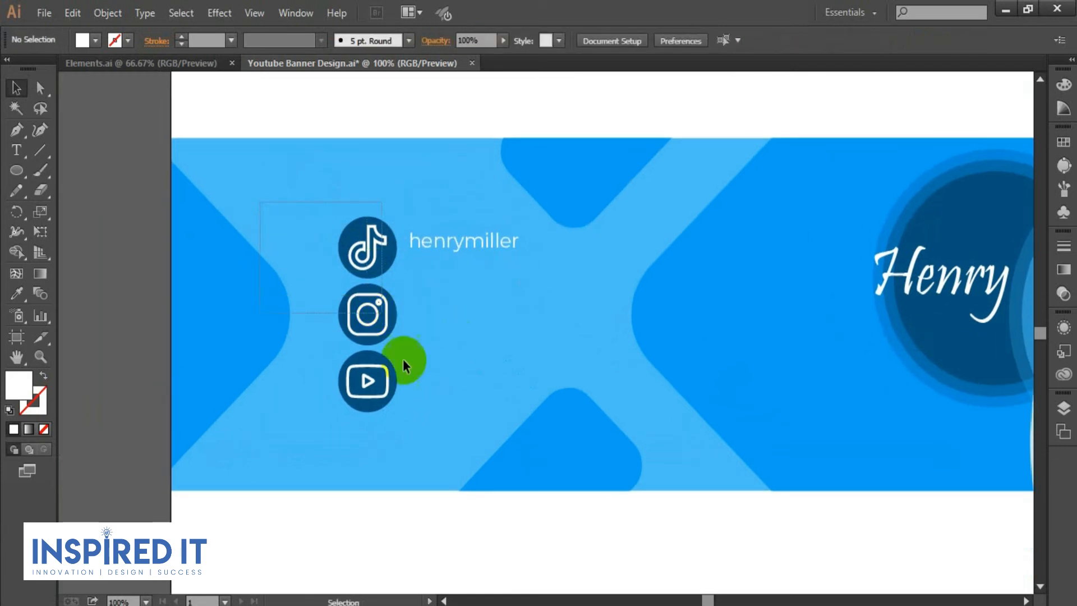
pyautogui.click(367, 315)
pyautogui.moveTo(398, 413); pyautogui.dragTo(388, 385)
pyautogui.click(501, 323)
# Move the handle text directly beside the reduced TikTok icon.
pyautogui.moveTo(490, 353); pyautogui.dragTo(471, 310)
pyautogui.moveTo(409, 197); pyautogui.dragTo(397, 227)
pyautogui.click(418, 209)
pyautogui.scroll(-1, 419, 224)
# Set the handle text's weight to Medium and its size to 21 pt.
pyautogui.click(418, 230)
pyautogui.click(685, 40)
pyautogui.click(668, 206)
pyautogui.click(730, 40)
pyautogui.write('13')
pyautogui.press('Return')
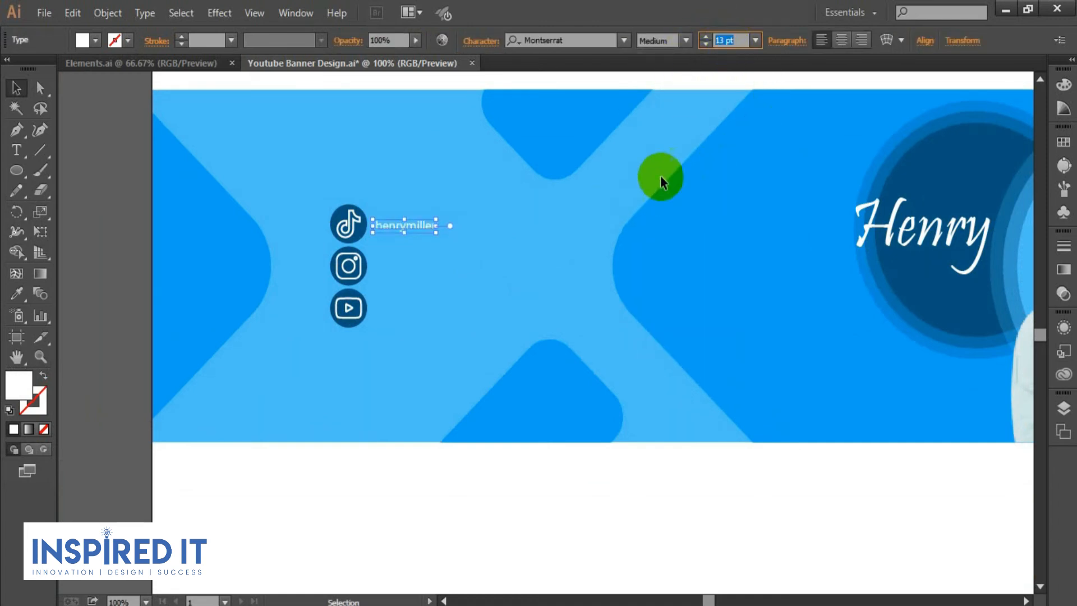
pyautogui.press('Up')
pyautogui.press('Up')
pyautogui.press('Up')
pyautogui.press('Up')
pyautogui.press('Up')
pyautogui.press('Up')
pyautogui.press('Up')
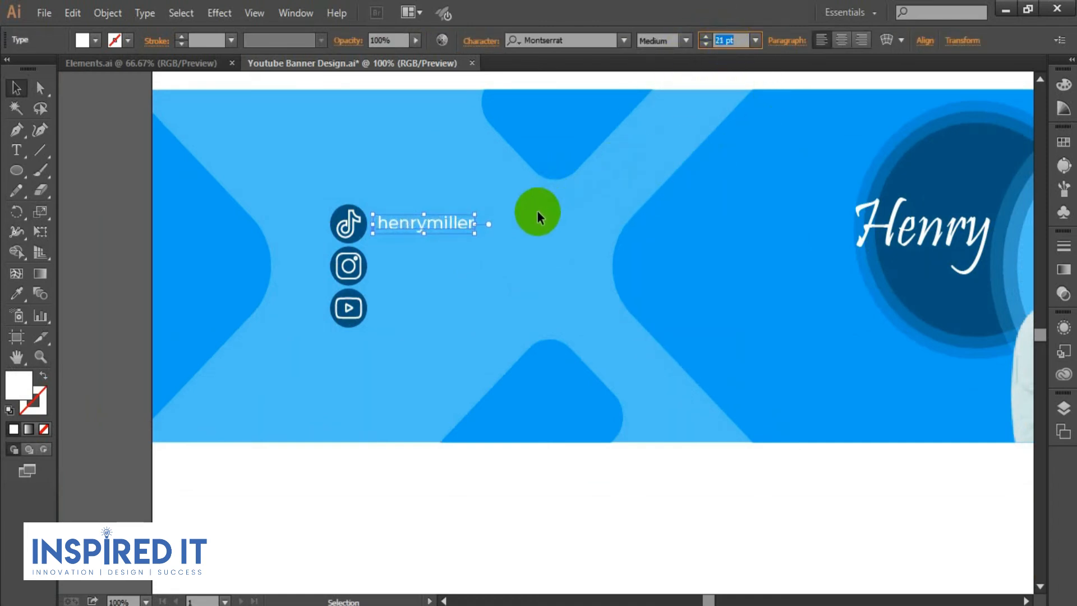
pyautogui.press('Down')
pyautogui.click(537, 212)
# Duplicate the handle text beside the Instagram and YouTube icons and put an @ before the TikTok handle.
pyautogui.moveTo(420, 227); pyautogui.dragTo(420, 317)
pyautogui.press('t')
pyautogui.doubleClick(381, 224)
pyautogui.click(382, 225)
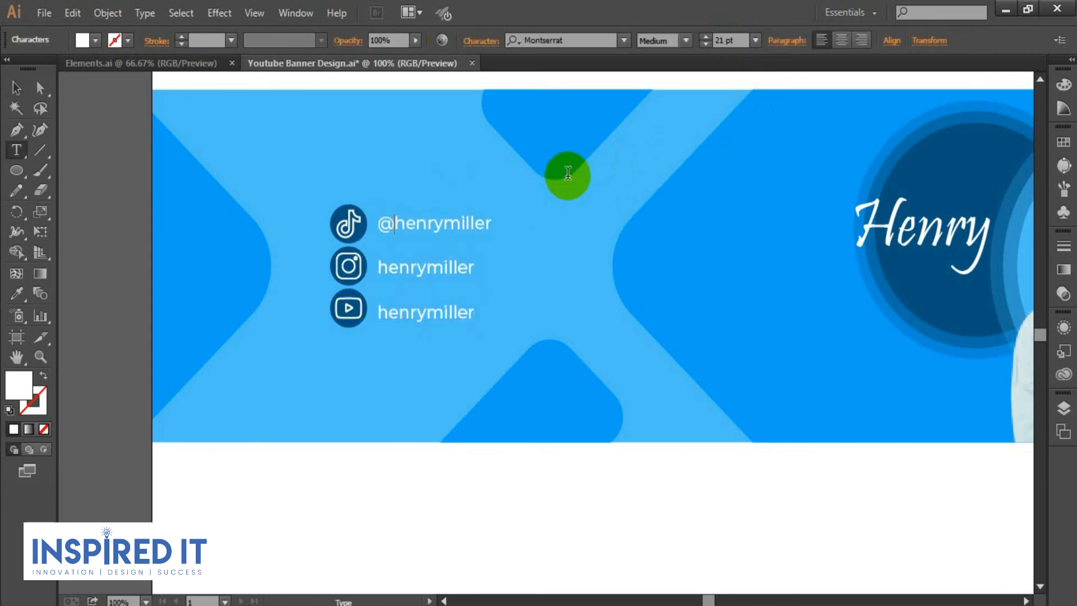
pyautogui.click(16, 87)
pyautogui.click(86, 130)
# Put an @ before the handle texts beside the Instagram and YouTube icons.
pyautogui.click(432, 267)
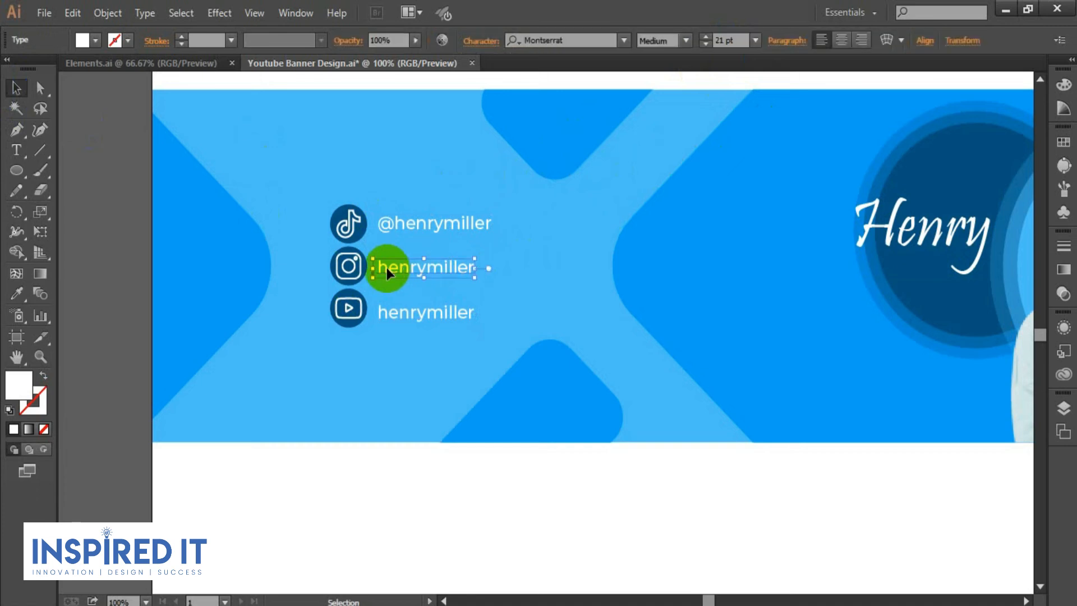
pyautogui.doubleClick(381, 267)
pyautogui.write('@')
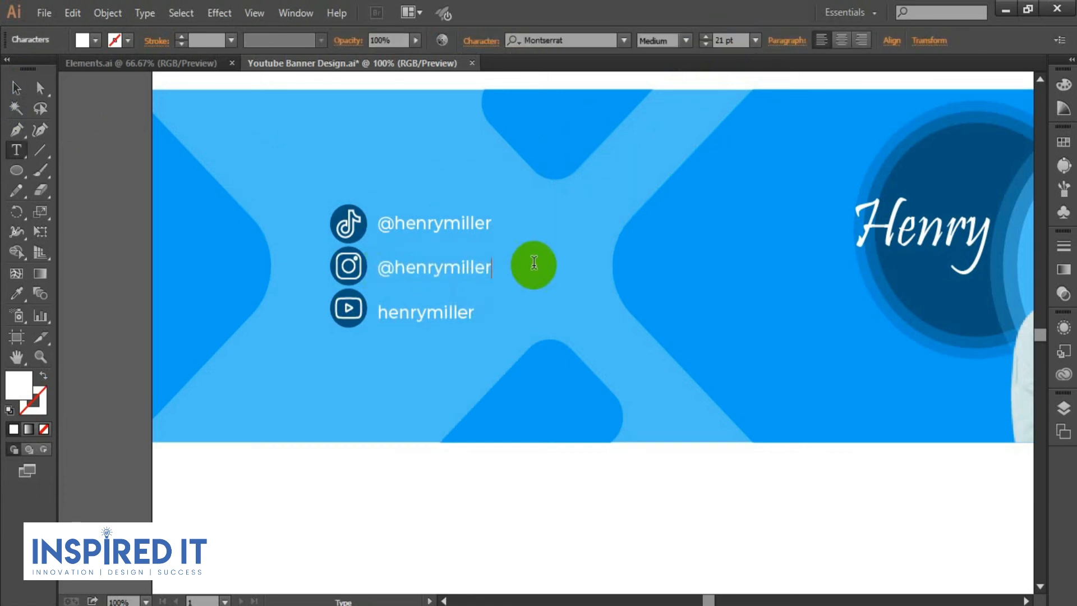
pyautogui.click(14, 89)
pyautogui.click(284, 191)
pyautogui.doubleClick(415, 312)
pyautogui.click(377, 313)
pyautogui.write('@')
pyautogui.click(16, 88)
pyautogui.click(415, 190)
# Select the three handle texts and set the alignment reference to the selection.
pyautogui.moveTo(414, 191); pyautogui.dragTo(434, 315)
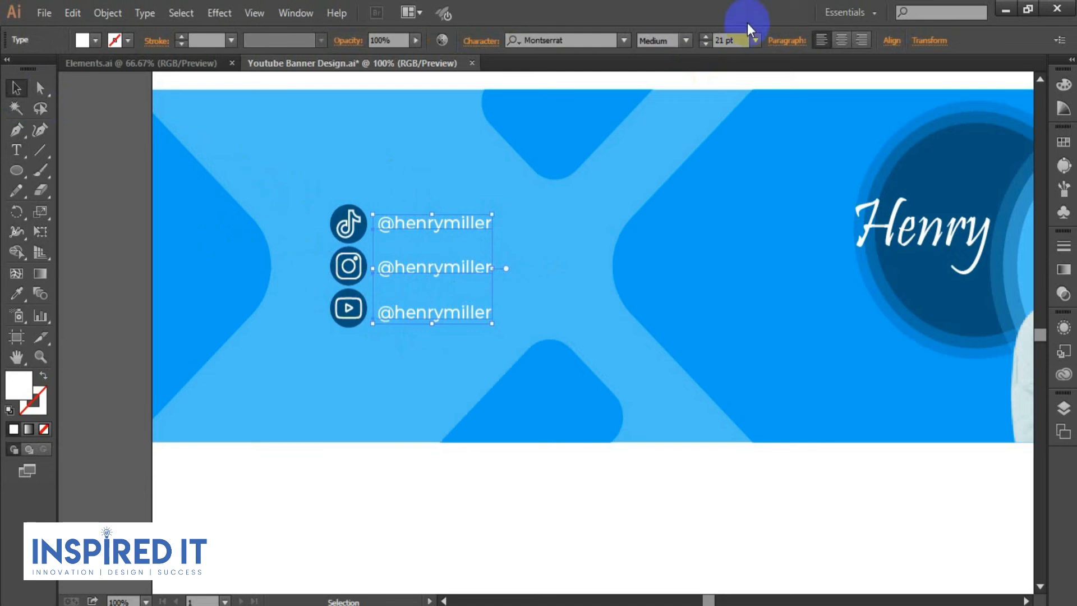
pyautogui.click(890, 39)
pyautogui.click(879, 173)
pyautogui.click(920, 190)
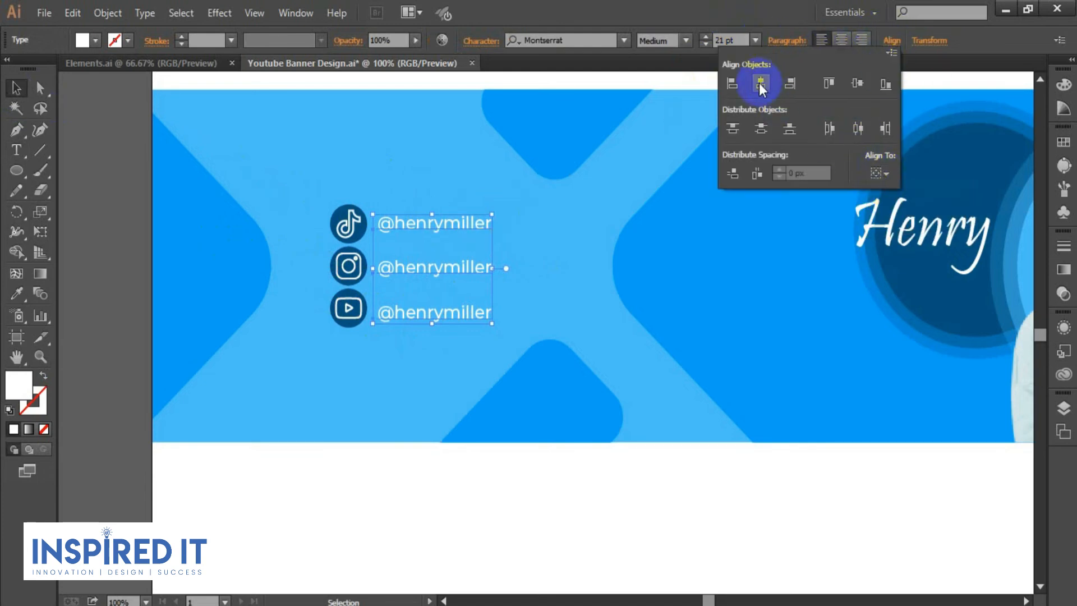
pyautogui.click(411, 238)
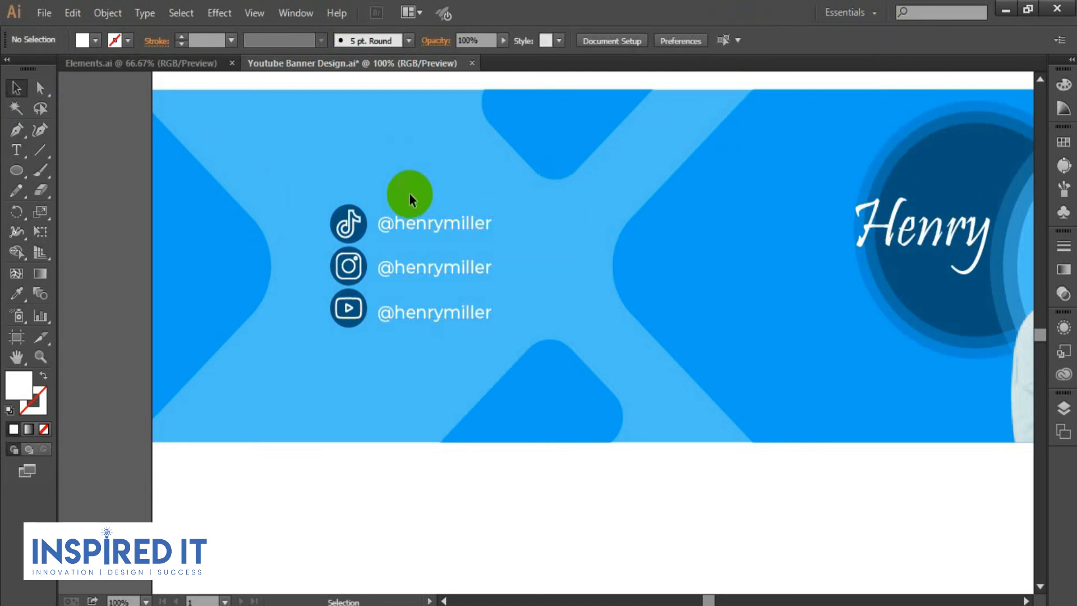
# Ungroup the three circled social icons so each one can be aligned with its own handle text.
pyautogui.scroll(2, 382, 220)
pyautogui.moveTo(247, 303); pyautogui.dragTo(551, 183)
pyautogui.rightClick(344, 209)
pyautogui.click(416, 150)
pyautogui.click(380, 227)
pyautogui.keyDown('shift'); pyautogui.click(340, 224); pyautogui.keyUp('shift')
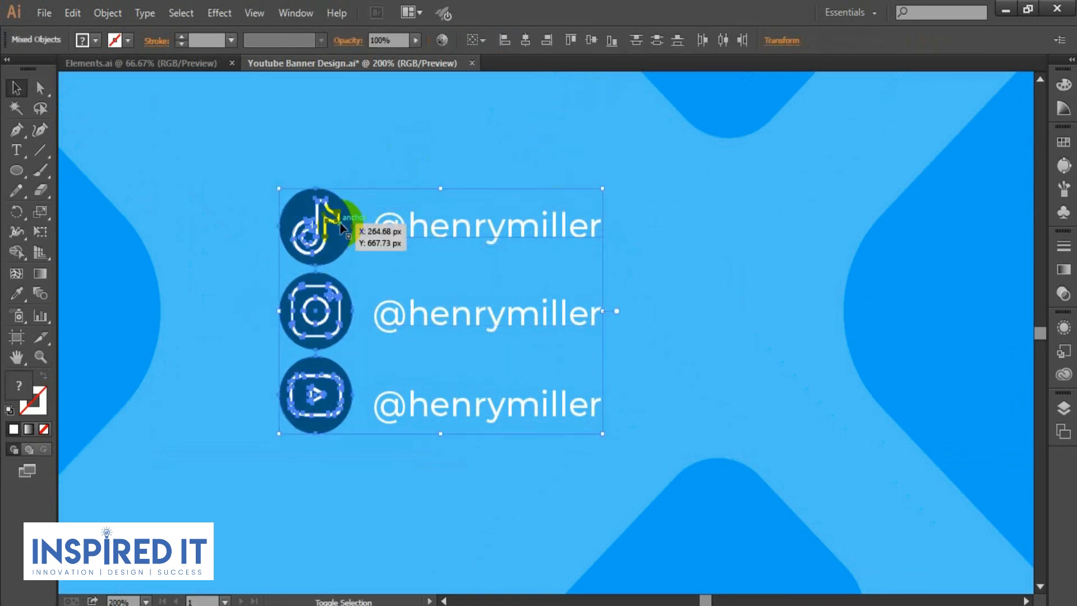
pyautogui.rightClick(314, 230)
pyautogui.click(329, 321)
# Vertically centre each social icon with its handle text in the Instagram, TikTok and YouTube rows.
pyautogui.click(355, 312)
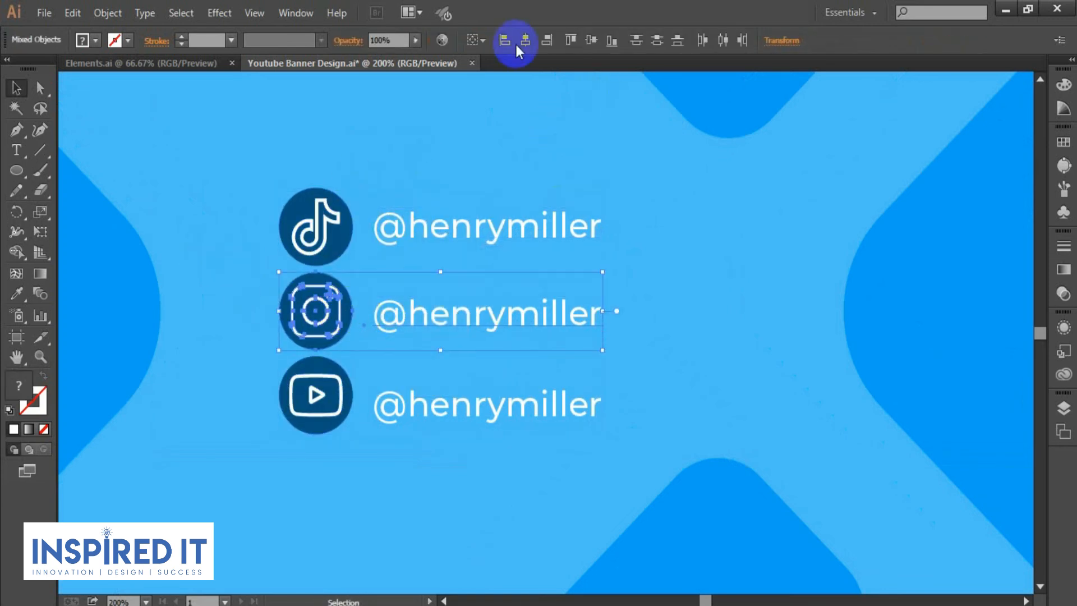
pyautogui.click(589, 41)
pyautogui.moveTo(239, 207); pyautogui.dragTo(441, 240)
pyautogui.click(591, 44)
pyautogui.click(651, 268)
pyautogui.moveTo(295, 501); pyautogui.dragTo(438, 392)
pyautogui.click(587, 43)
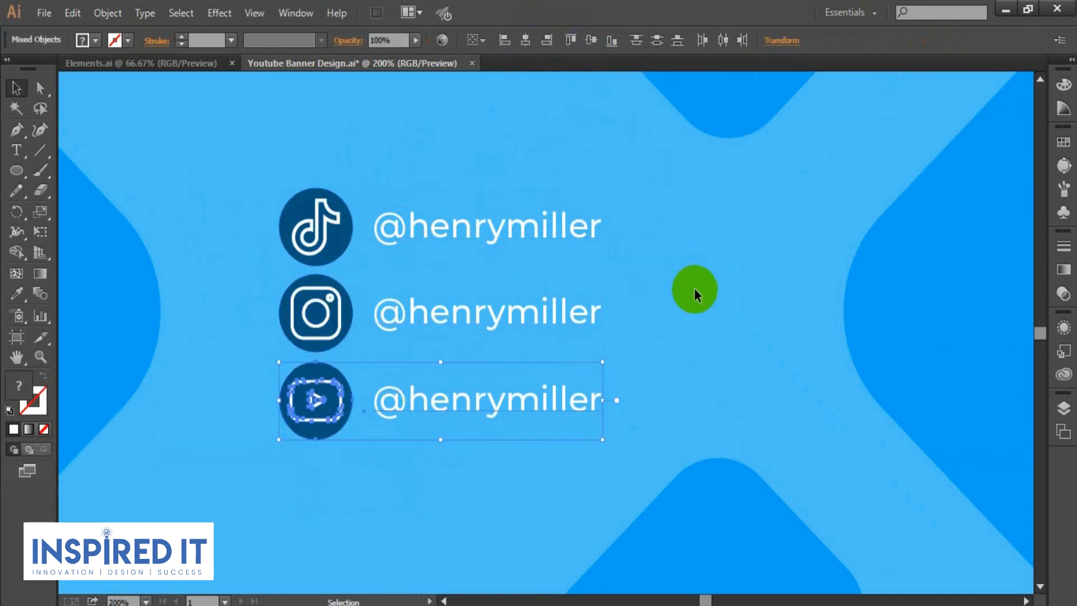
pyautogui.click(694, 287)
# Try to distribute all icons and handle texts vertically as separate objects, and undo the distribution.
pyautogui.moveTo(443, 442); pyautogui.dragTo(443, 442)
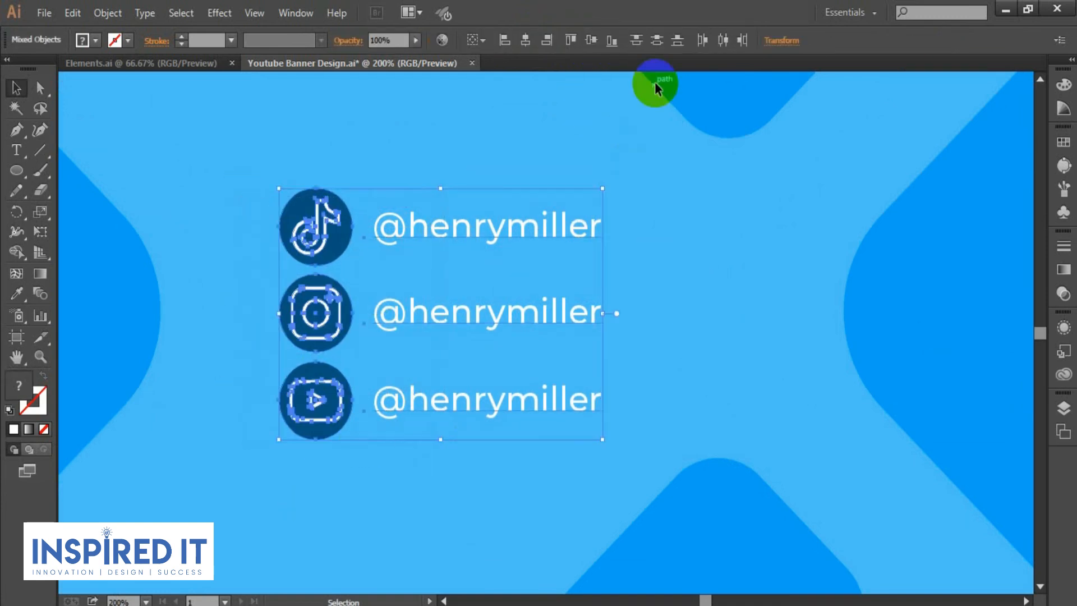
pyautogui.click(661, 42)
pyautogui.hotkey('ctrl', 'z')
pyautogui.click(642, 204)
# Group each social icon with its handle text, making one group per row.
pyautogui.moveTo(545, 308); pyautogui.dragTo(531, 280)
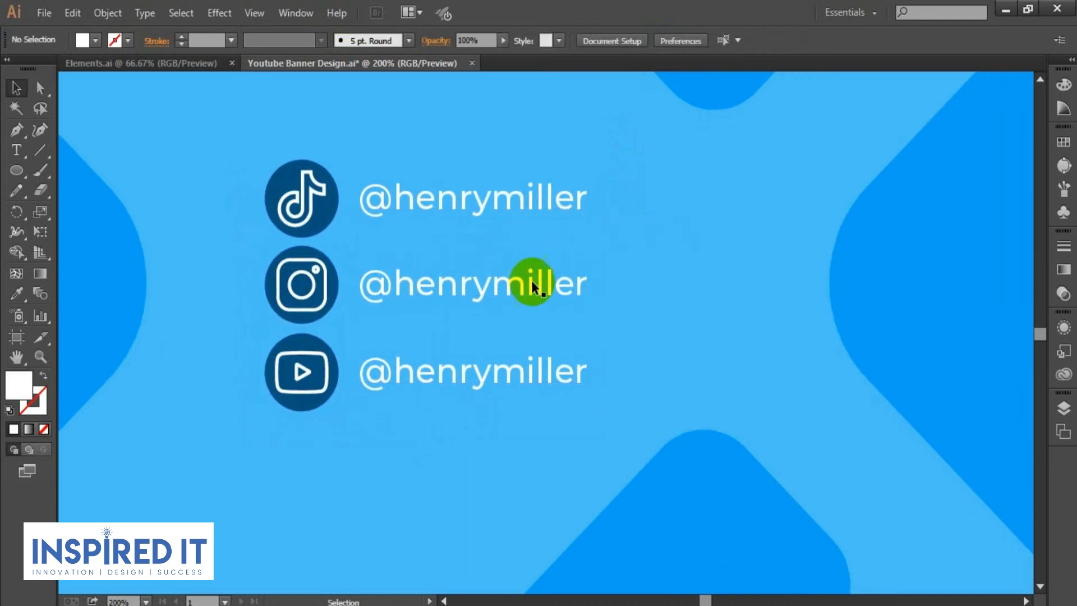
pyautogui.scroll(1, 329, 328)
pyautogui.moveTo(395, 324); pyautogui.dragTo(388, 336)
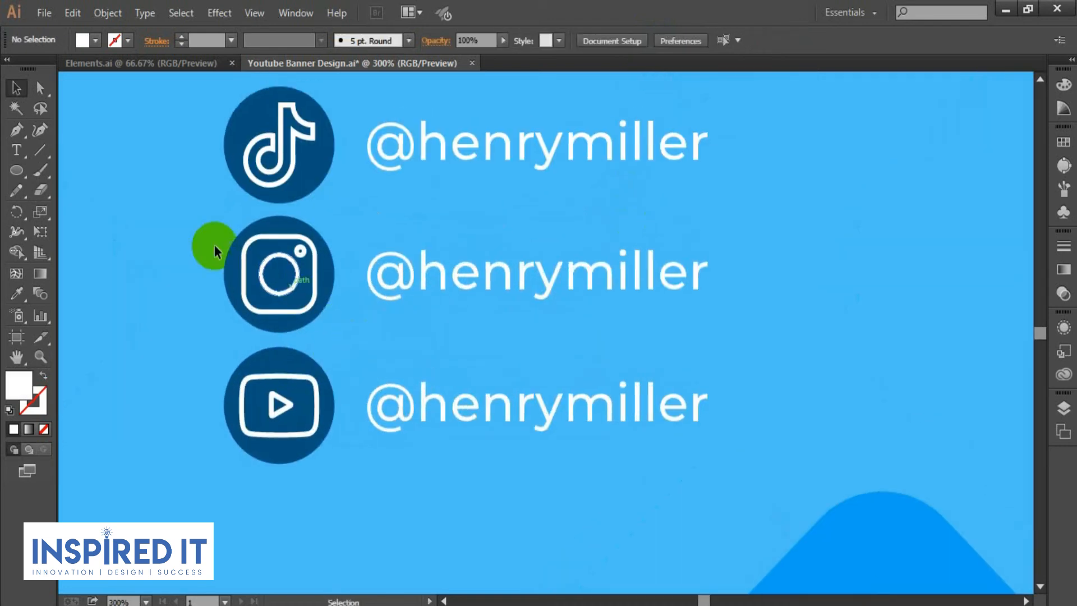
pyautogui.click(488, 278)
pyautogui.click(413, 160)
pyautogui.click(467, 399)
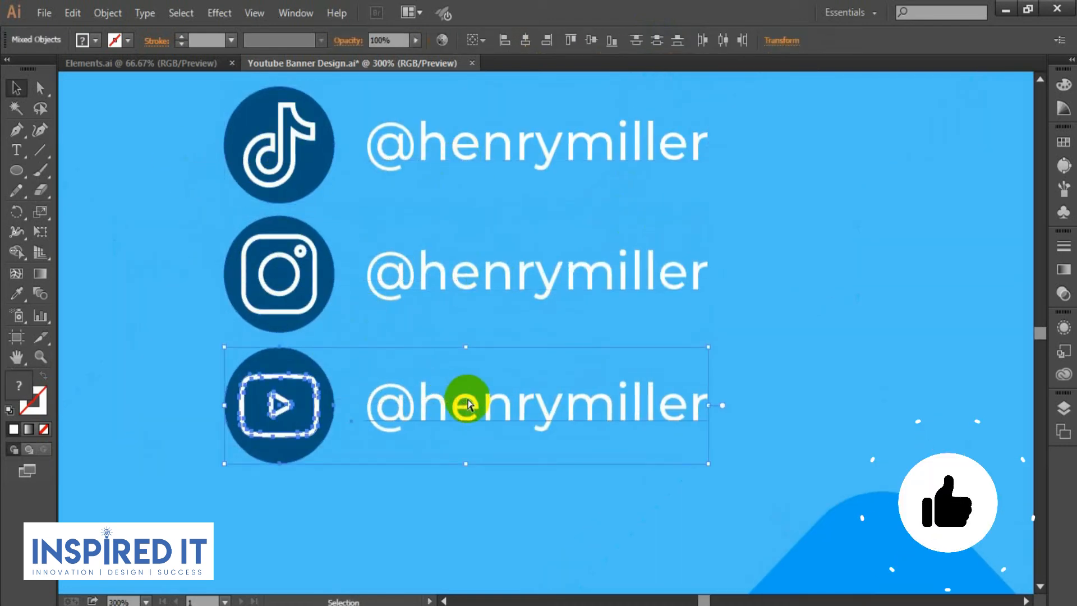
# Distribute the three grouped social rows evenly by their vertical centres.
pyautogui.moveTo(203, 147); pyautogui.dragTo(414, 417)
pyautogui.click(656, 44)
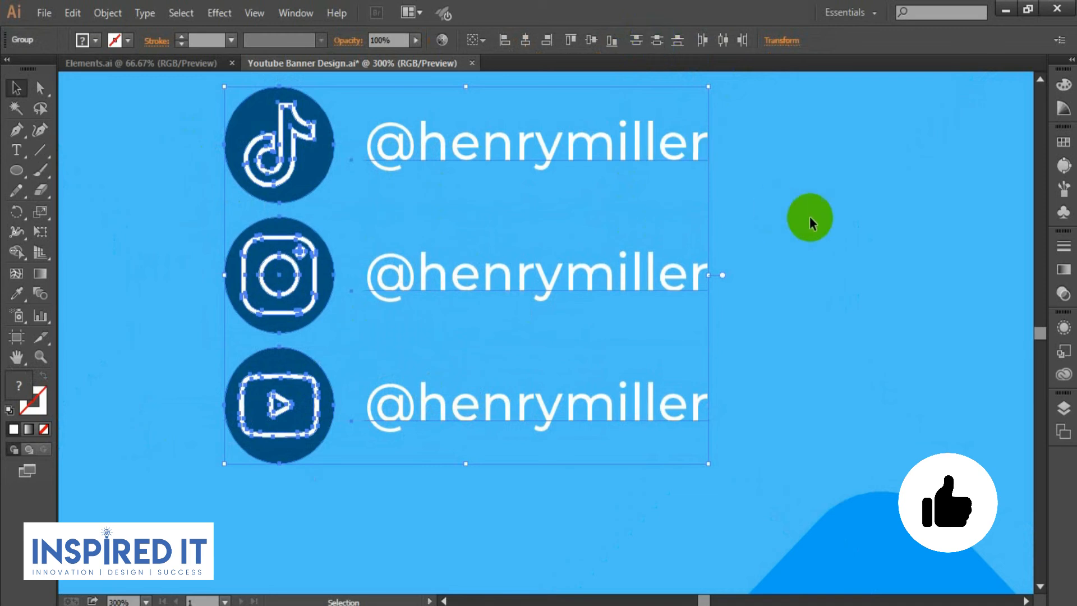
pyautogui.click(810, 219)
# Group the three social rows together and align the group to the artboard's vertical centre.
pyautogui.scroll(-6, 377, 212)
pyautogui.moveTo(442, 257); pyautogui.dragTo(312, 245)
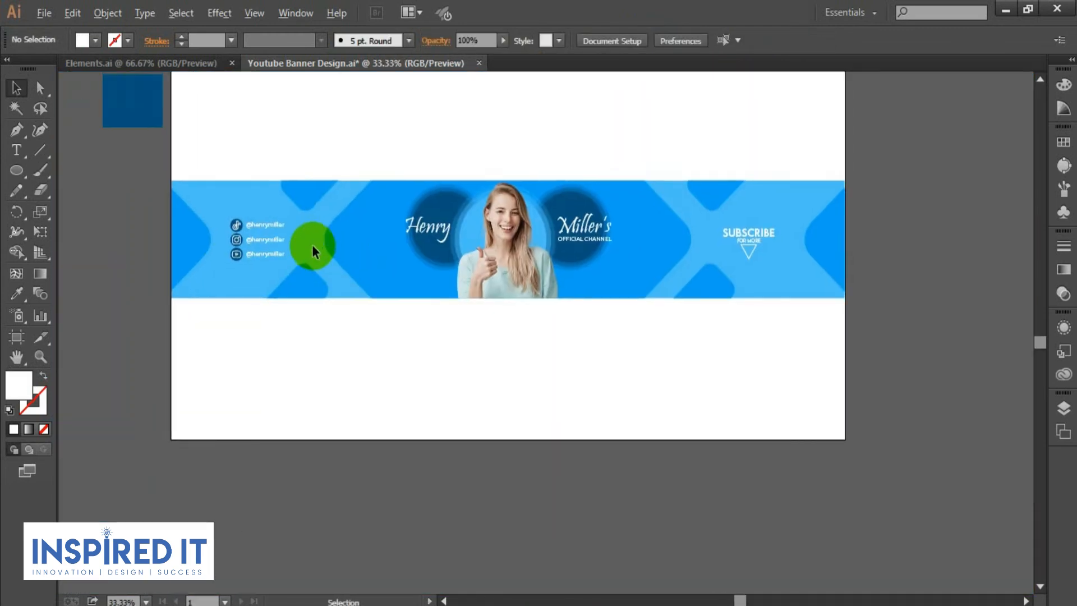
pyautogui.scroll(1, 312, 245)
pyautogui.moveTo(258, 283); pyautogui.dragTo(258, 284)
pyautogui.hotkey('ctrl', 'g')
pyautogui.click(480, 41)
pyautogui.click(498, 97)
pyautogui.click(590, 41)
pyautogui.click(221, 176)
# Show the guides, check the placement of the social block and subscribe text against them, and hide the guides.
pyautogui.scroll(-1, 220, 179)
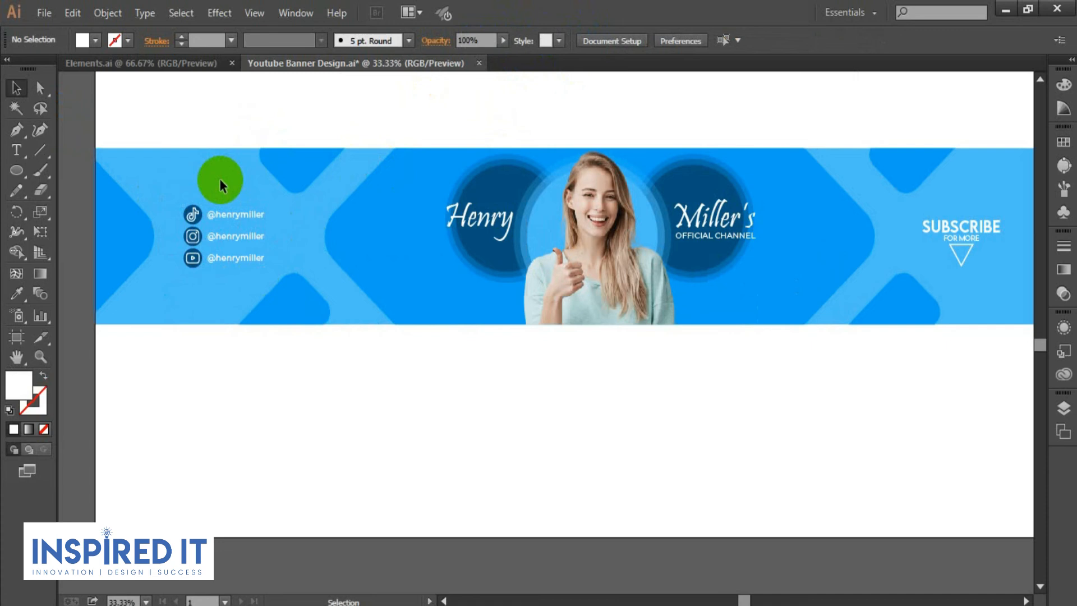
pyautogui.hotkey('ctrl', ';')
pyautogui.scroll(1, 250, 223)
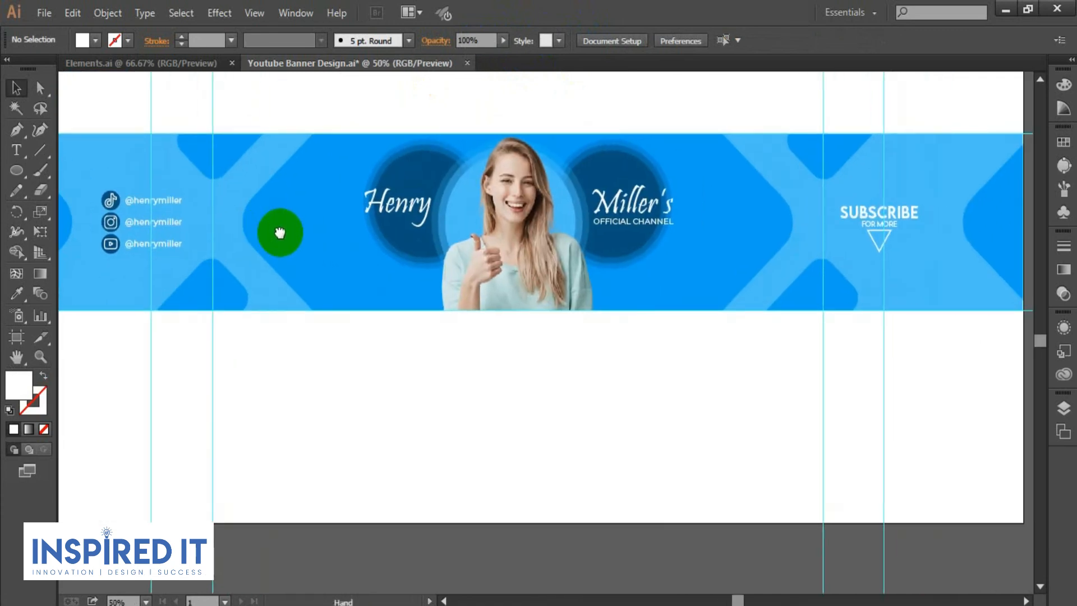
pyautogui.scroll(-1, 230, 211)
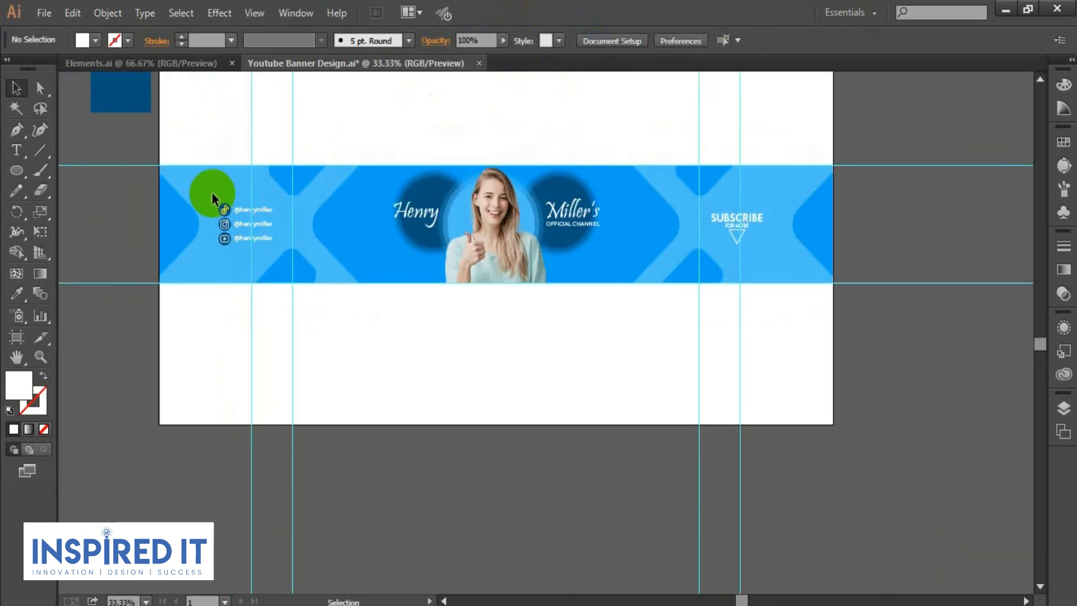
pyautogui.scroll(1, 268, 195)
pyautogui.moveTo(356, 253); pyautogui.dragTo(284, 250)
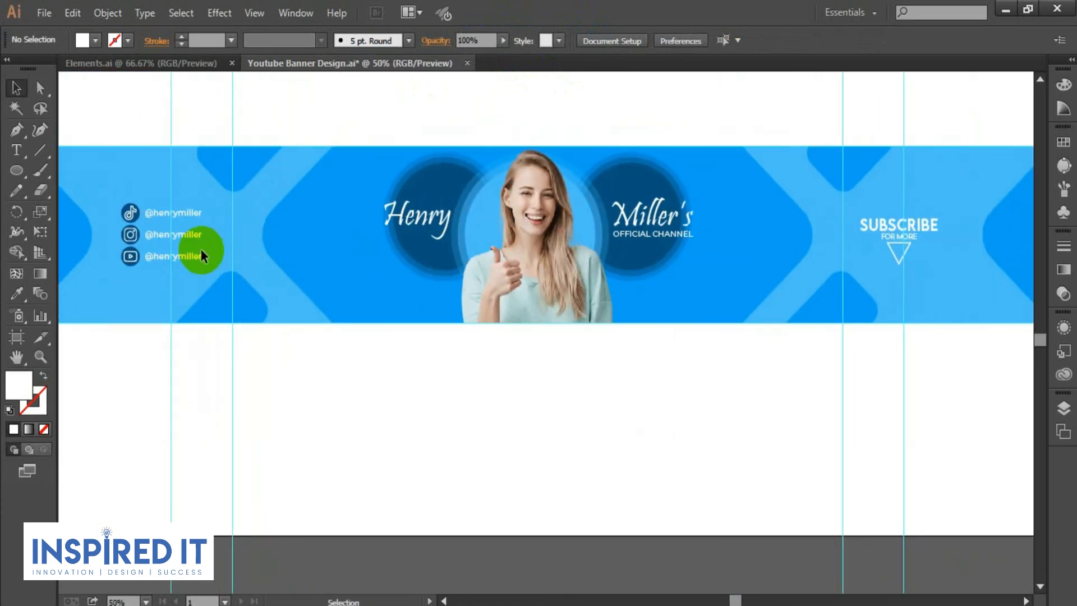
pyautogui.hotkey('ctrl', ';')
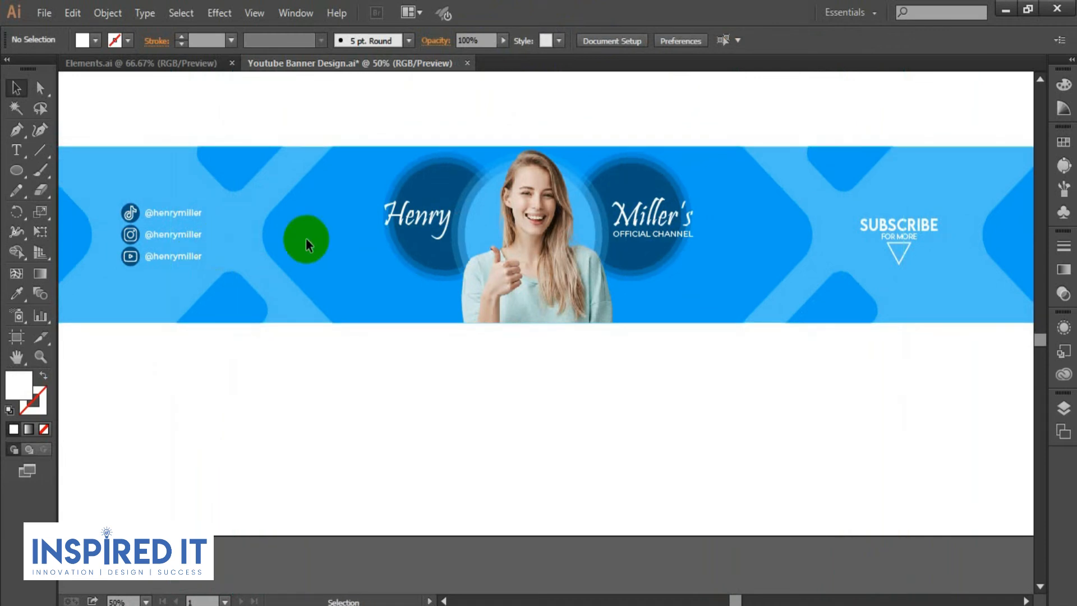
# Nudge the grouped social icons and handles slightly towards the banner's left end.
pyautogui.click(153, 214)
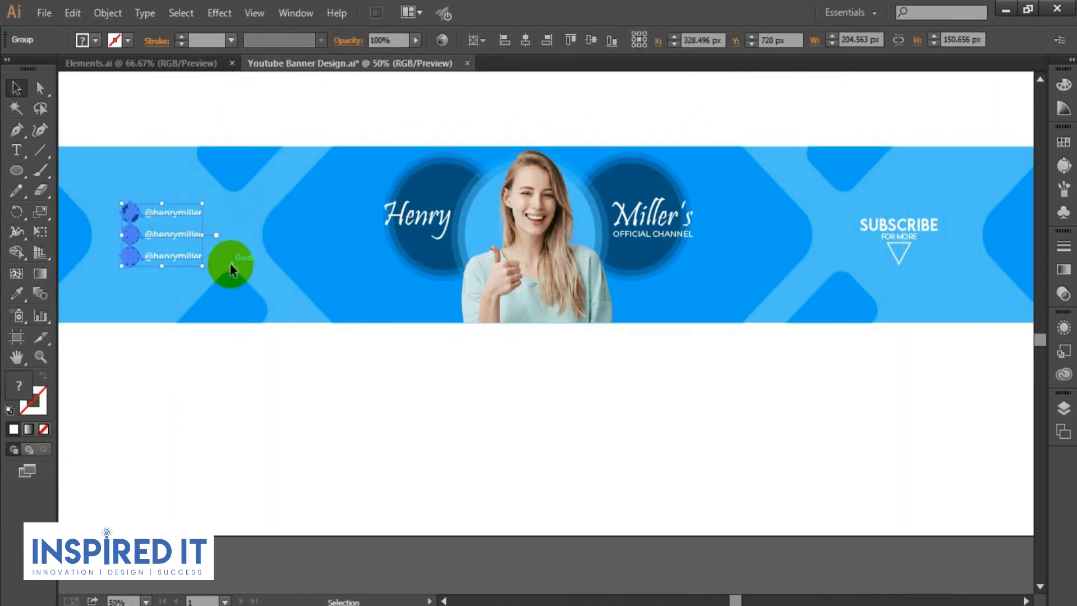
pyautogui.press('Left')
pyautogui.press('Left')
pyautogui.press('Left')
pyautogui.press('Left')
pyautogui.click(232, 215)
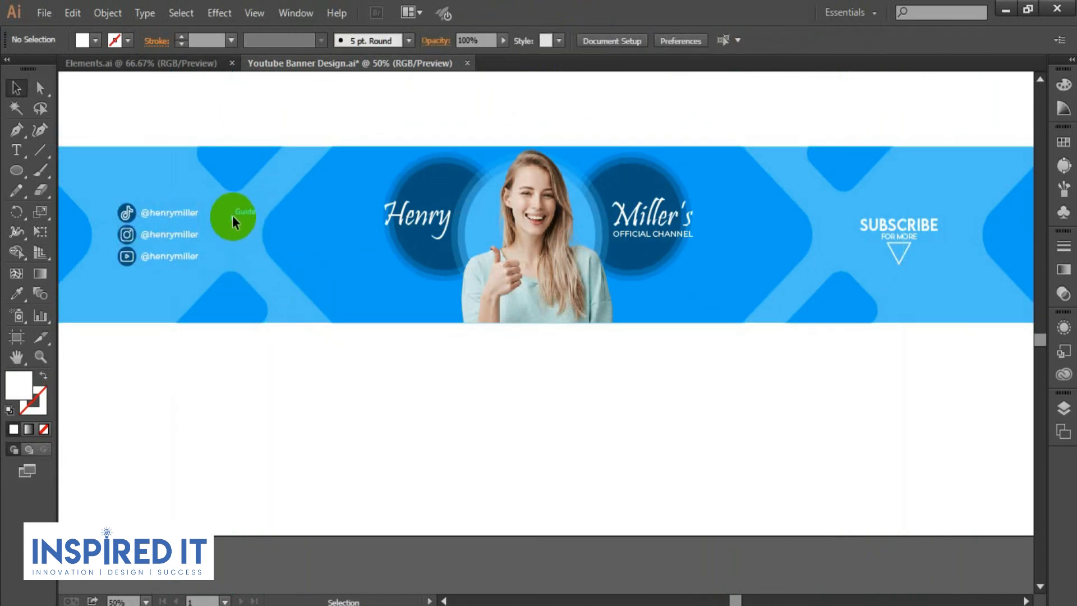
# Nudge the subscribe text and triangle slightly towards the banner's right end.
pyautogui.moveTo(910, 232); pyautogui.dragTo(846, 223)
pyautogui.click(846, 223)
pyautogui.click(884, 271)
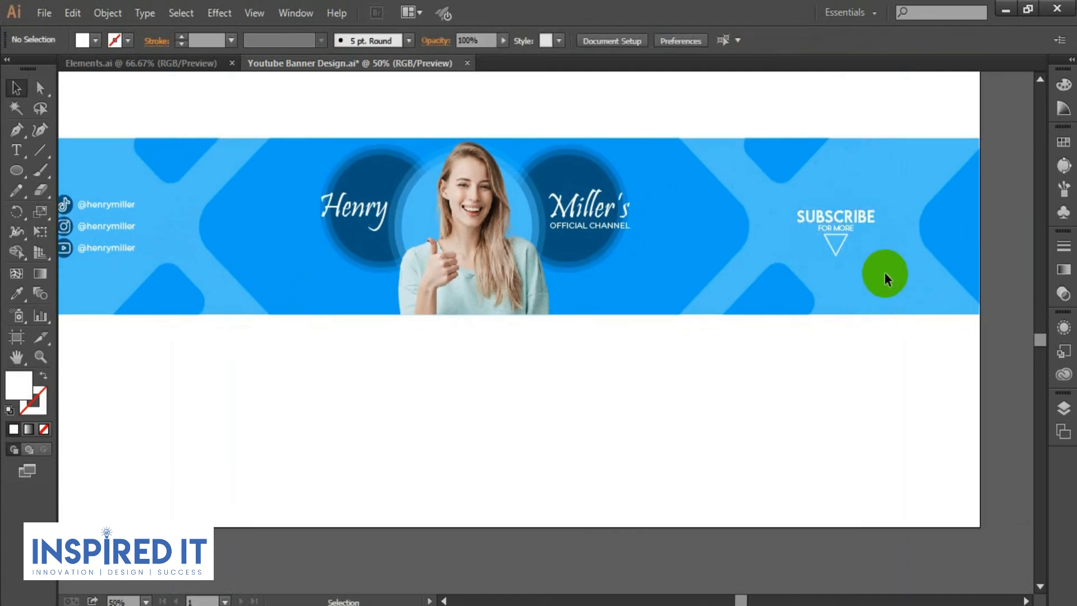
pyautogui.click(826, 220)
pyautogui.click(886, 420)
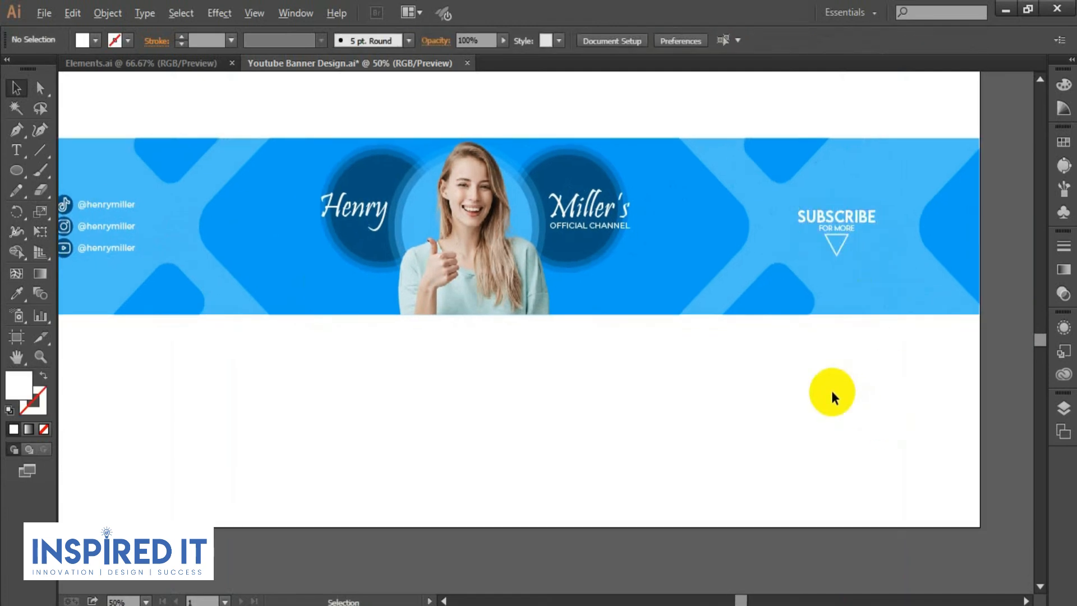
# Save the banner document with the whole artboard in view.
pyautogui.hotkey('ctrl', '-')
pyautogui.hotkey('ctrl', 's')
pyautogui.click(398, 326)
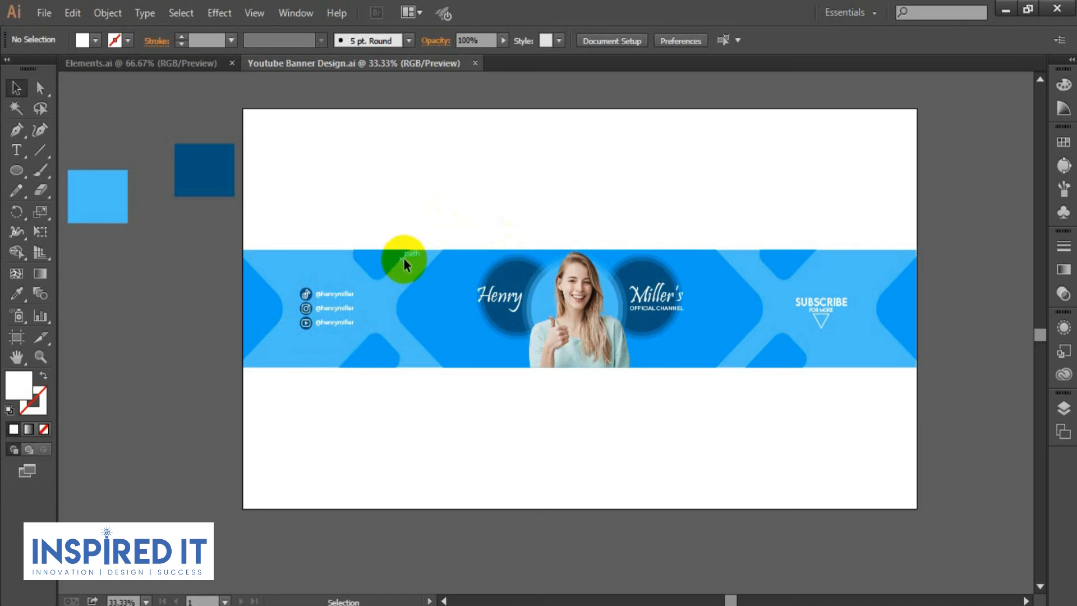
# Export the artboard as a JPEG named Youtube Banner Design with Use Artboards enabled.
pyautogui.hscroll(2, 409, 235)
pyautogui.click(44, 12)
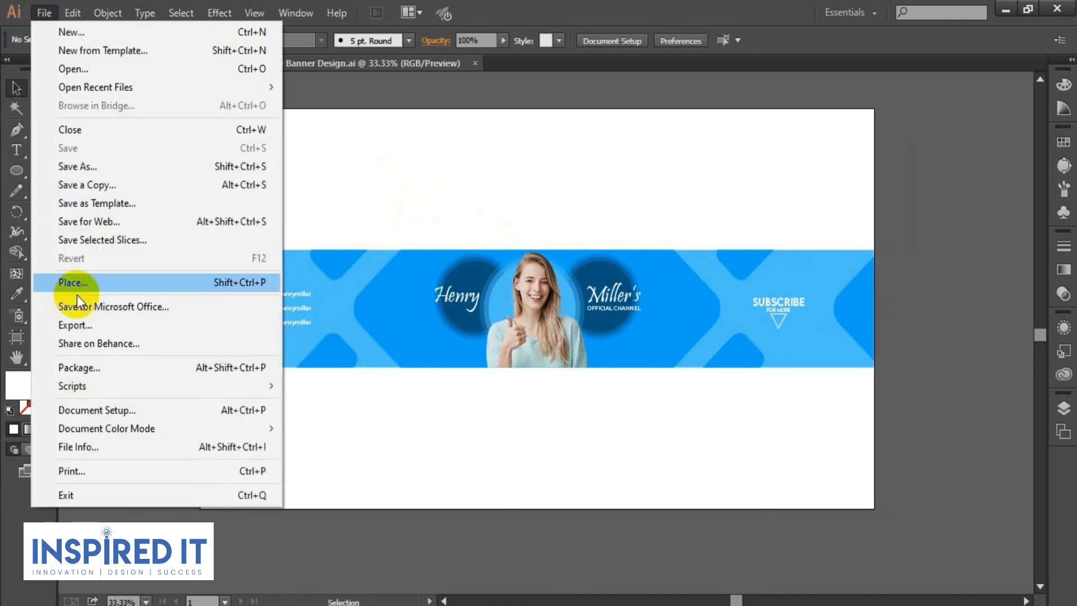
pyautogui.click(75, 325)
pyautogui.click(245, 415)
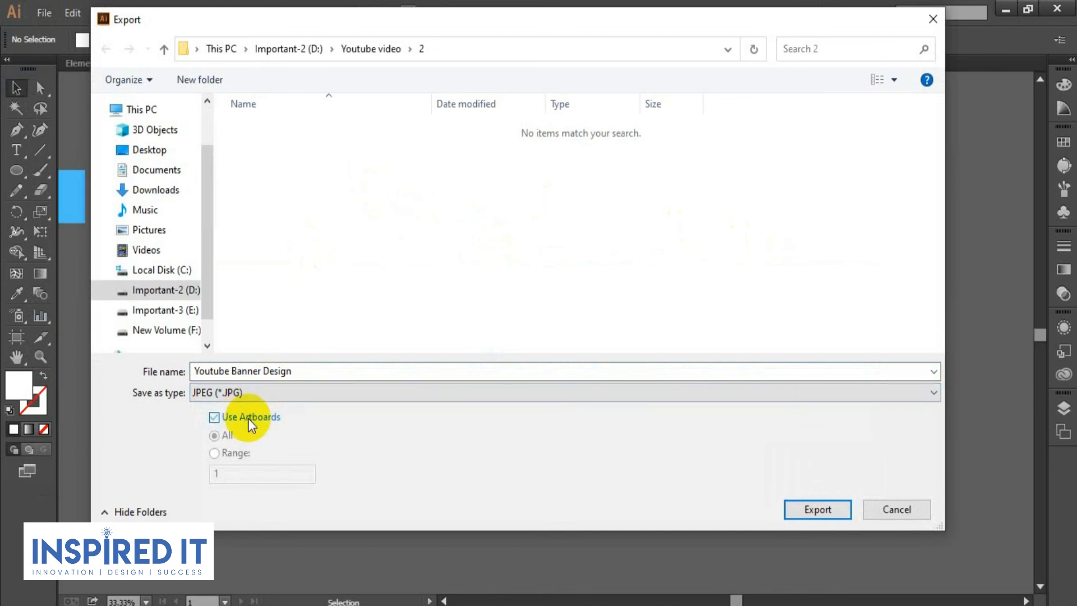
pyautogui.press('Return')
pyautogui.click(591, 443)
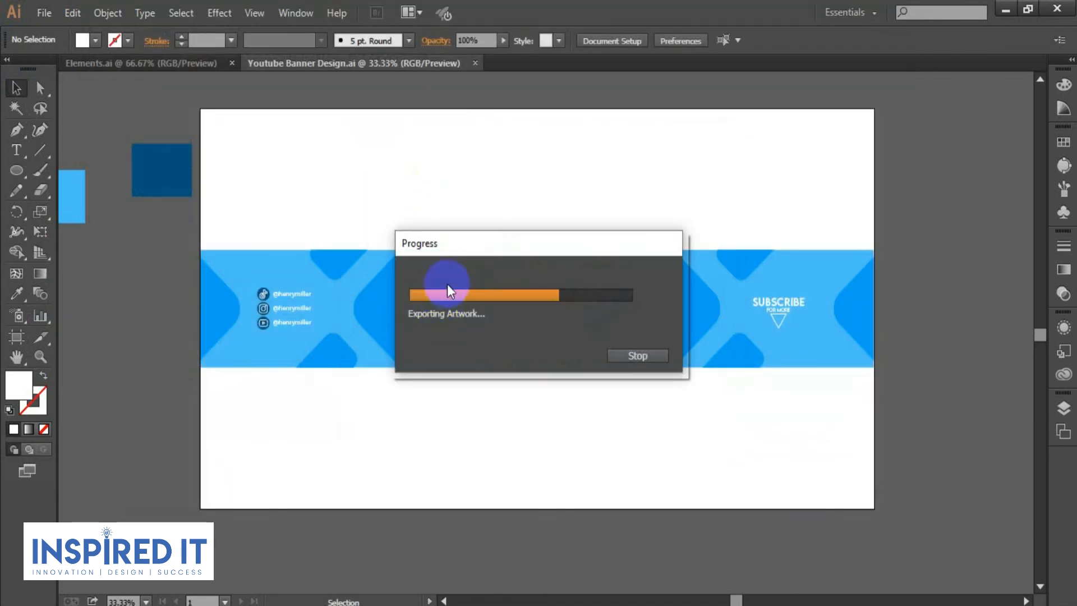
# Examine the finished banner in the full-screen modes and close up.
pyautogui.scroll(1, 447, 284)
pyautogui.press('f')
pyautogui.press('f')
pyautogui.moveTo(449, 261); pyautogui.dragTo(501, 307)
pyautogui.scroll(1, 494, 299)
pyautogui.moveTo(568, 313); pyautogui.dragTo(573, 313)
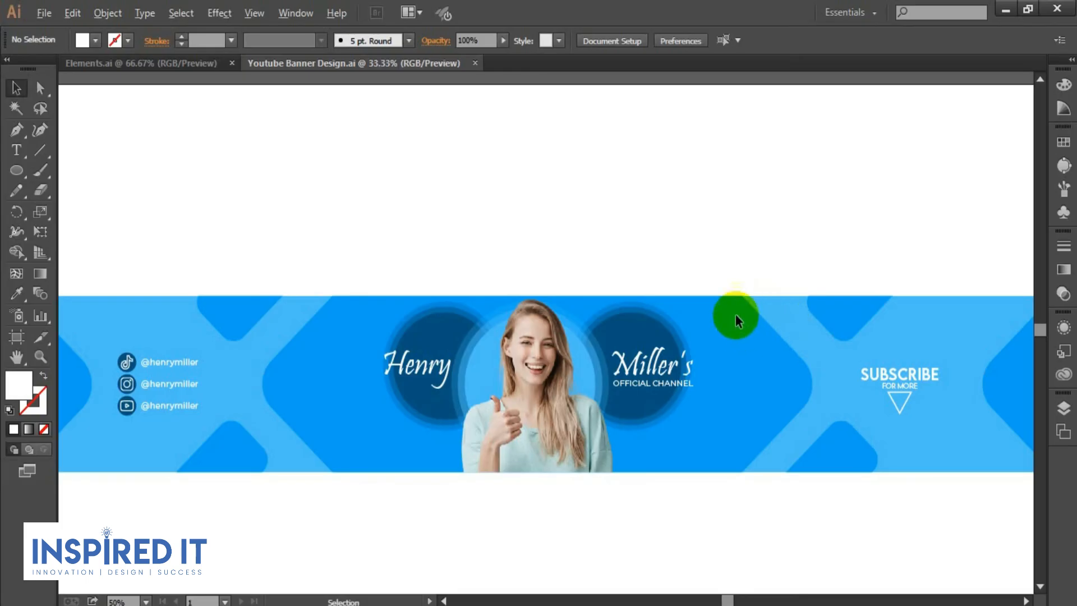
pyautogui.hotkey('ctrl', '-')
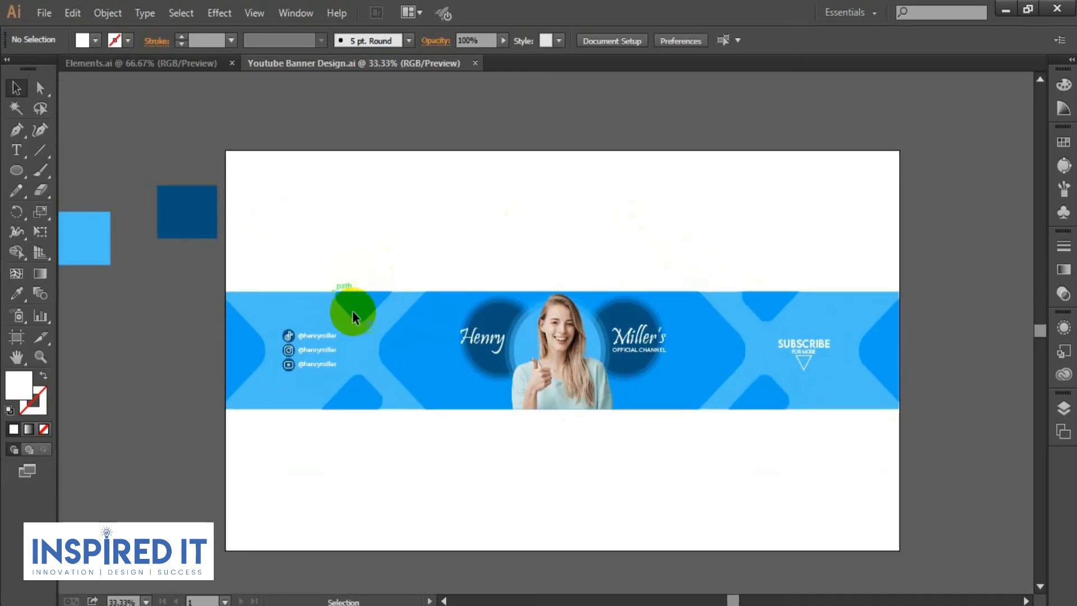
# Select the clipped banner artwork and release its clipping mask.
pyautogui.click(311, 297)
pyautogui.click(313, 273)
pyautogui.click(307, 293)
pyautogui.rightClick(307, 293)
pyautogui.click(359, 387)
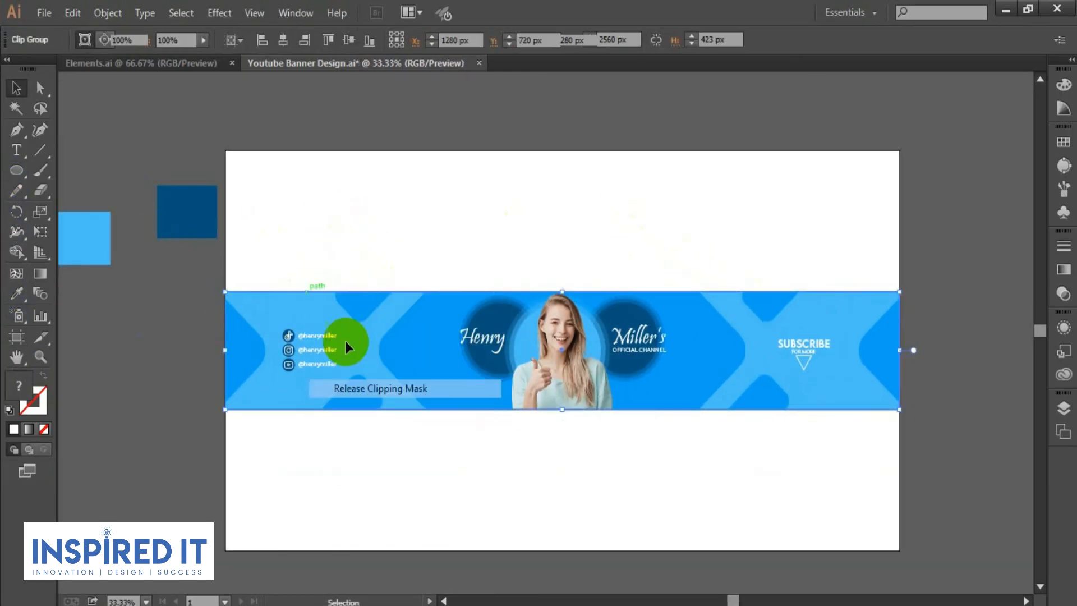
# Fill the released banner-sized mask rectangle with green.
pyautogui.click(285, 278)
pyautogui.click(283, 293)
pyautogui.click(95, 41)
pyautogui.click(109, 79)
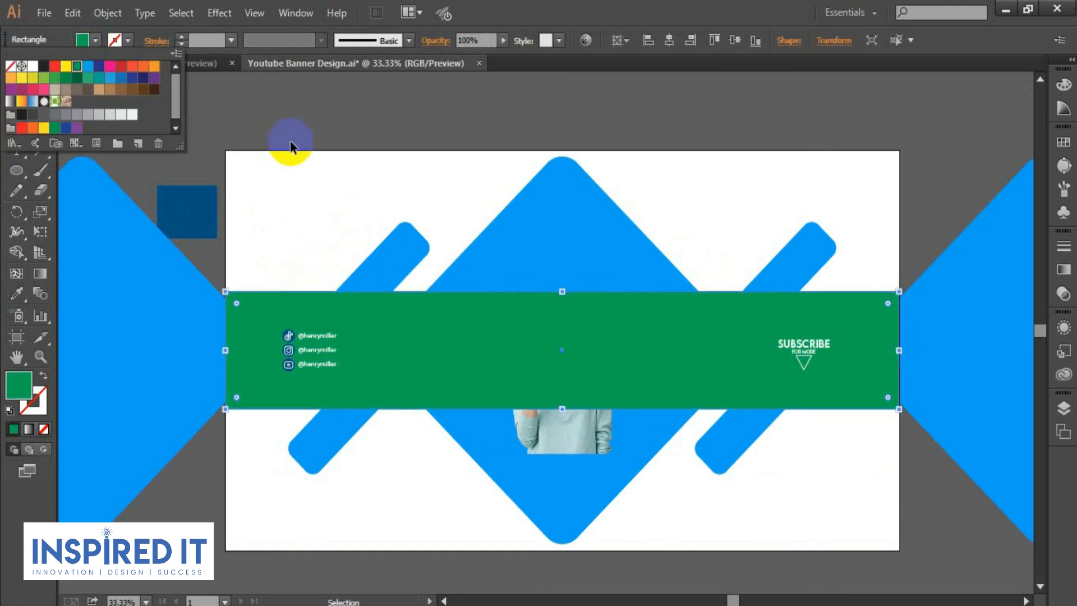
# Bring the green rectangle to the front and use it as a clipping mask over the banner artwork.
pyautogui.hotkey('ctrl', 'shift', ']')
pyautogui.moveTo(255, 294); pyautogui.dragTo(920, 434)
pyautogui.rightClick(482, 359)
pyautogui.click(558, 452)
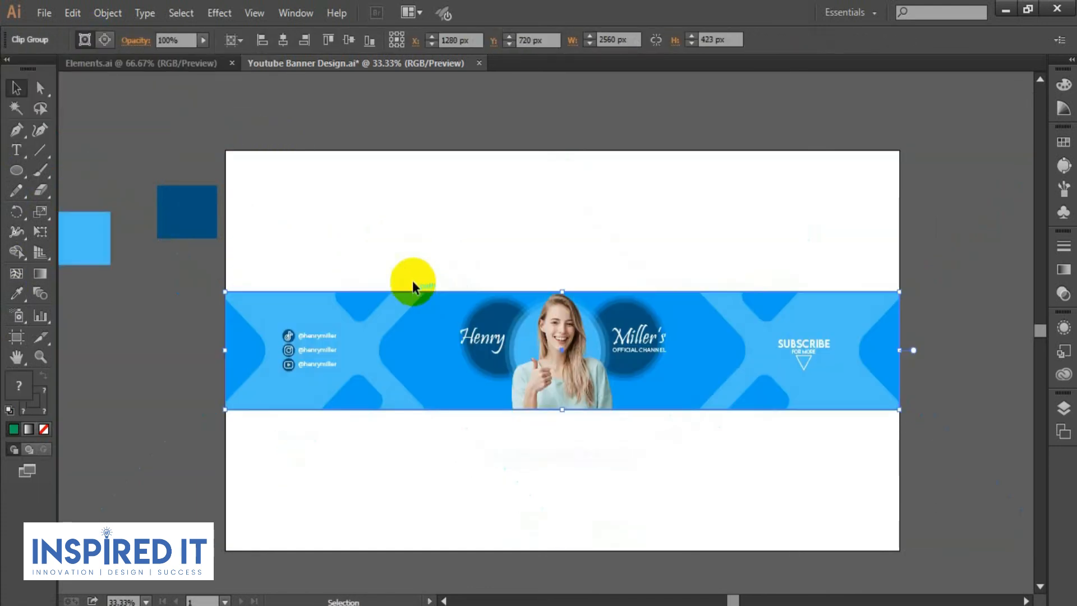
pyautogui.click(413, 280)
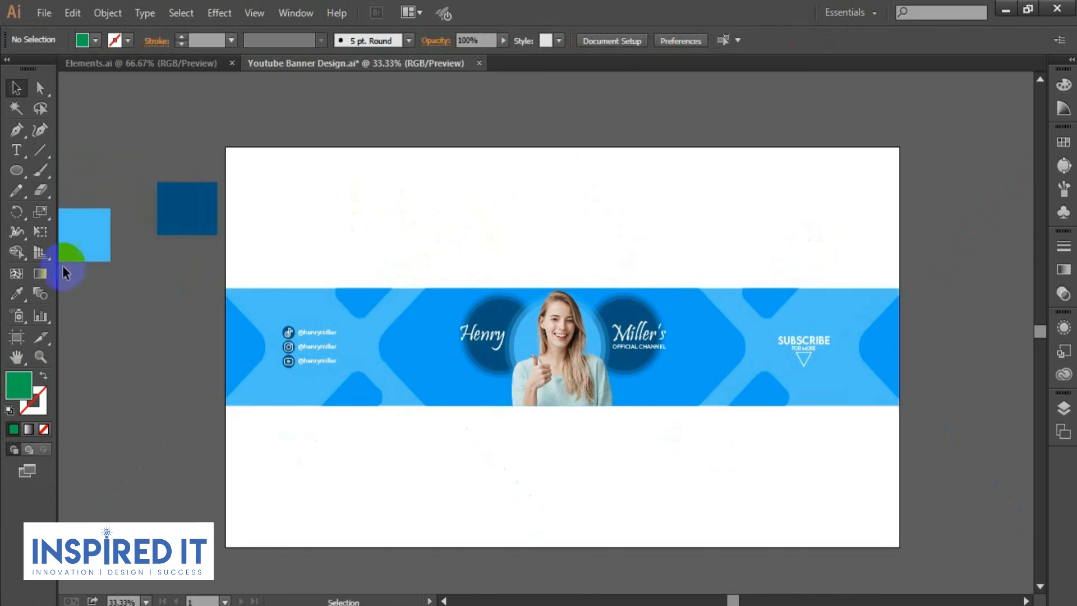
# Draw a rectangle covering the entire artboard.
pyautogui.moveTo(14, 178); pyautogui.dragTo(56, 170)
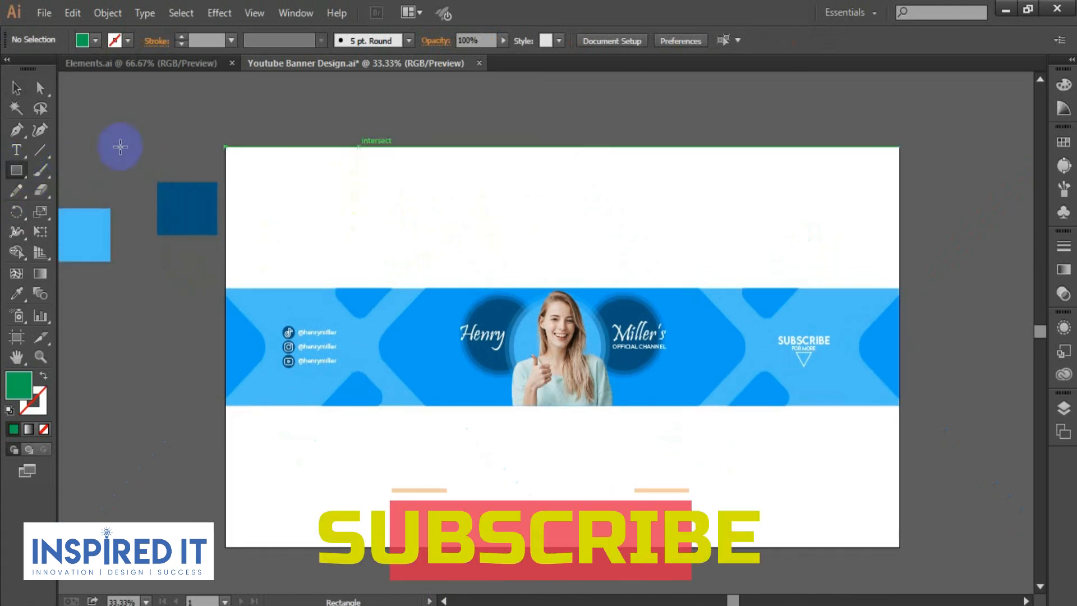
pyautogui.moveTo(226, 148); pyautogui.dragTo(898, 547)
pyautogui.click(16, 88)
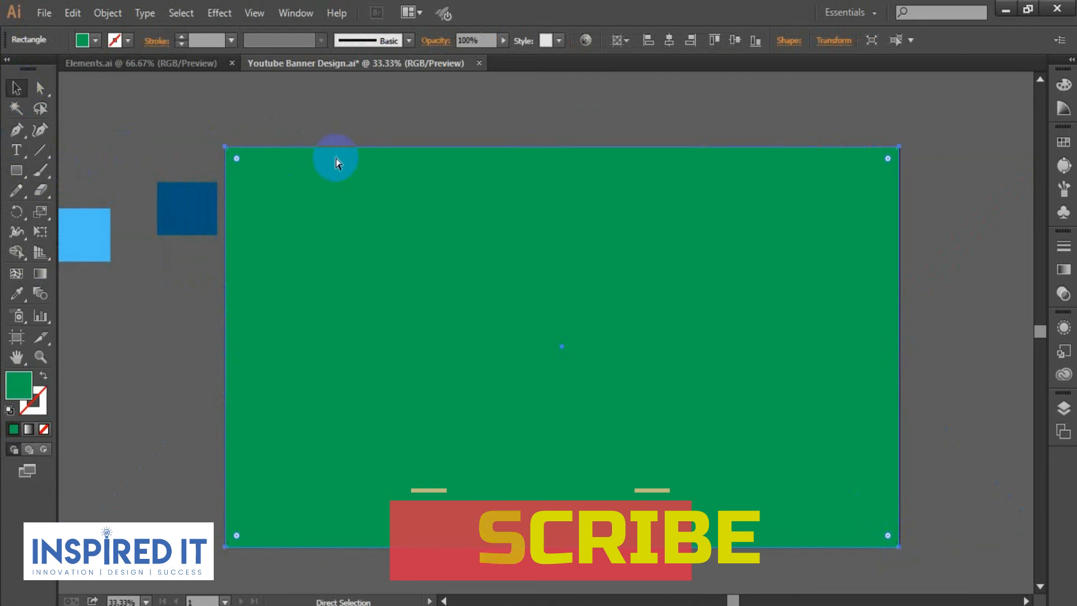
# Send the artboard-sized rectangle to the back and fill it with the light blue swatch's colour.
pyautogui.hotkey('ctrl', 'shift', '[')
pyautogui.click(17, 293)
pyautogui.click(90, 230)
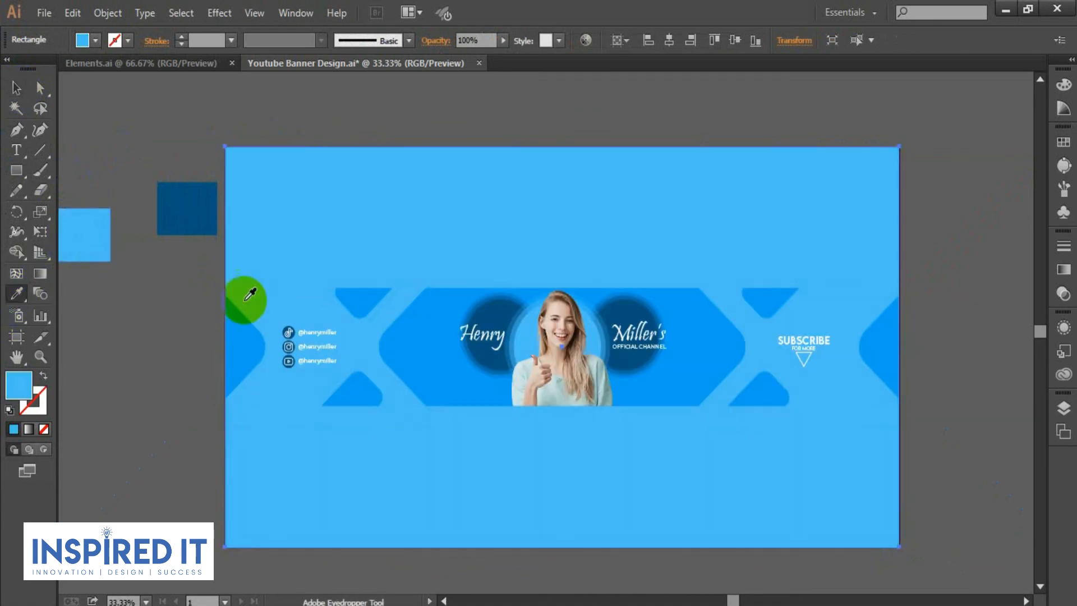
# Compare the light and medium blue swatch colours on the background rectangle and fill it with the medium blue.
pyautogui.click(14, 89)
pyautogui.click(163, 123)
pyautogui.moveTo(168, 123); pyautogui.dragTo(247, 103)
pyautogui.click(325, 163)
pyautogui.click(18, 297)
pyautogui.click(86, 218)
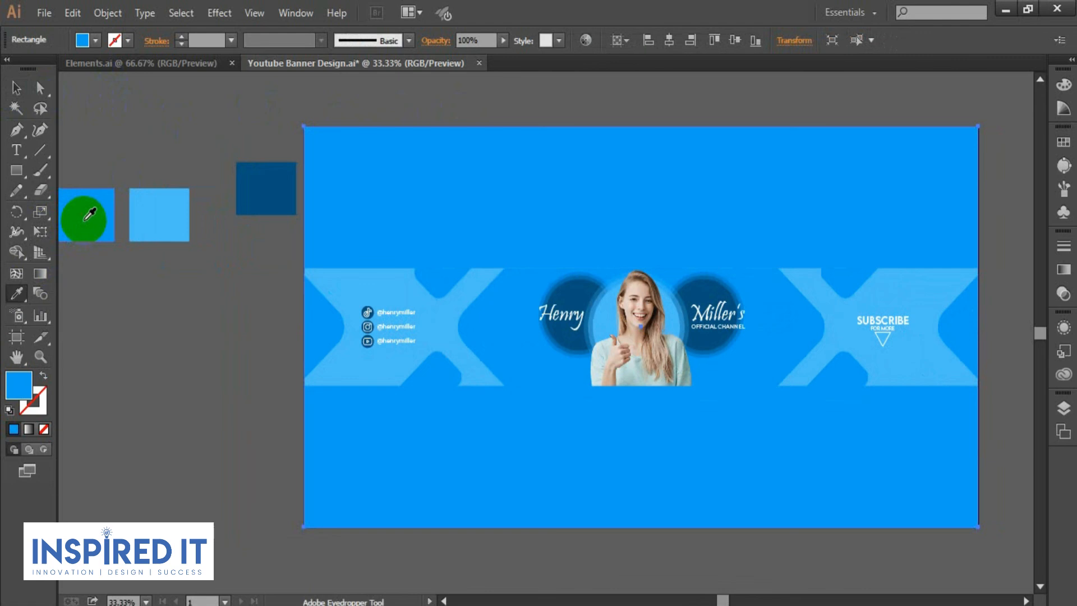
pyautogui.click(150, 220)
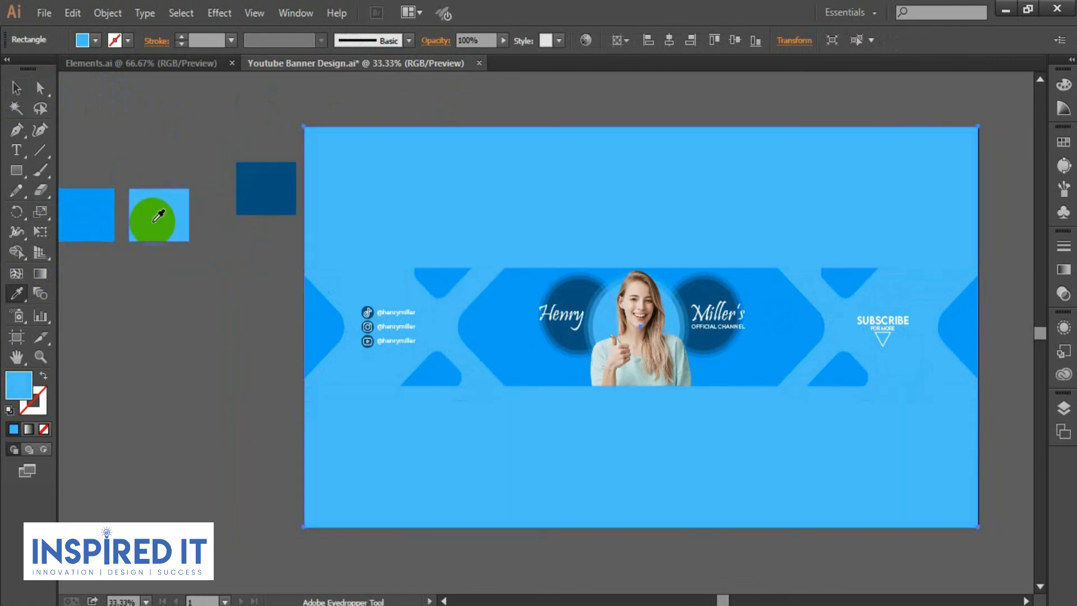
pyautogui.click(80, 196)
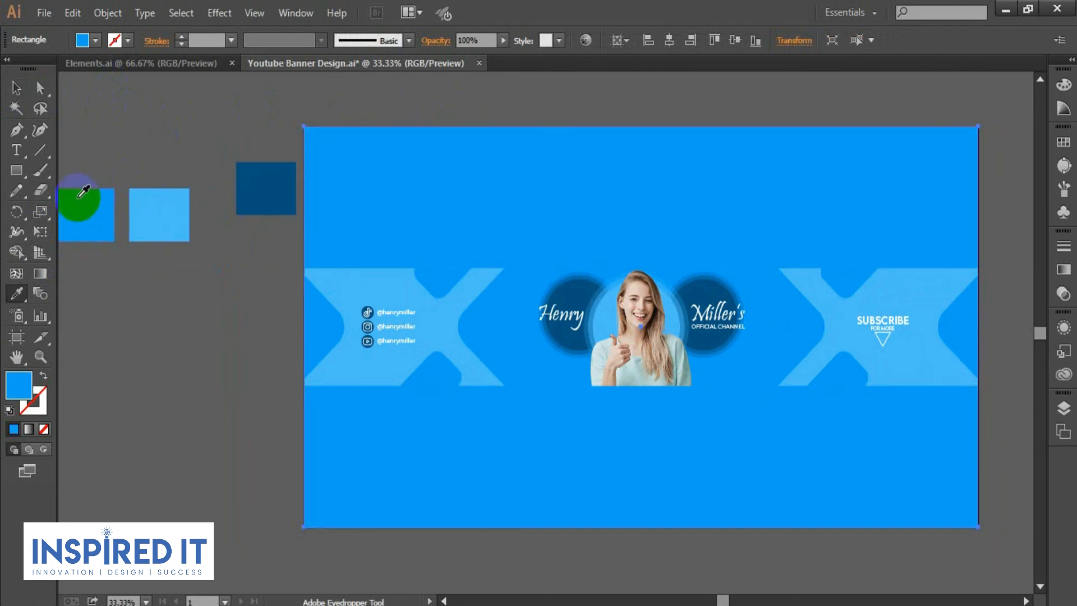
# Draw a 2560 × 426 px rectangle over the banner artwork with the Rectangle tool.
pyautogui.click(12, 88)
pyautogui.click(12, 167)
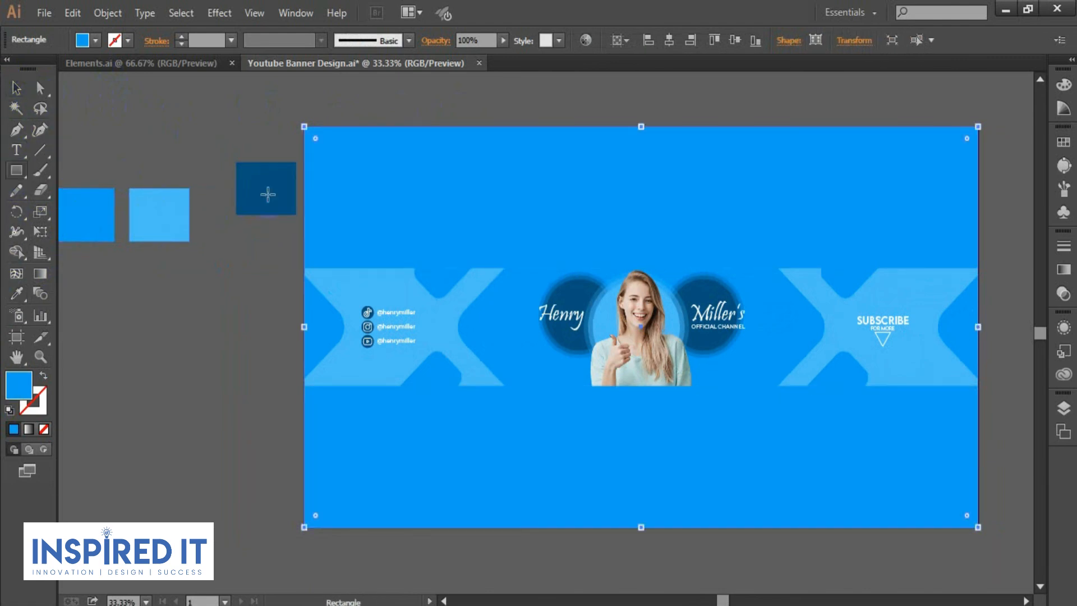
pyautogui.click(555, 241)
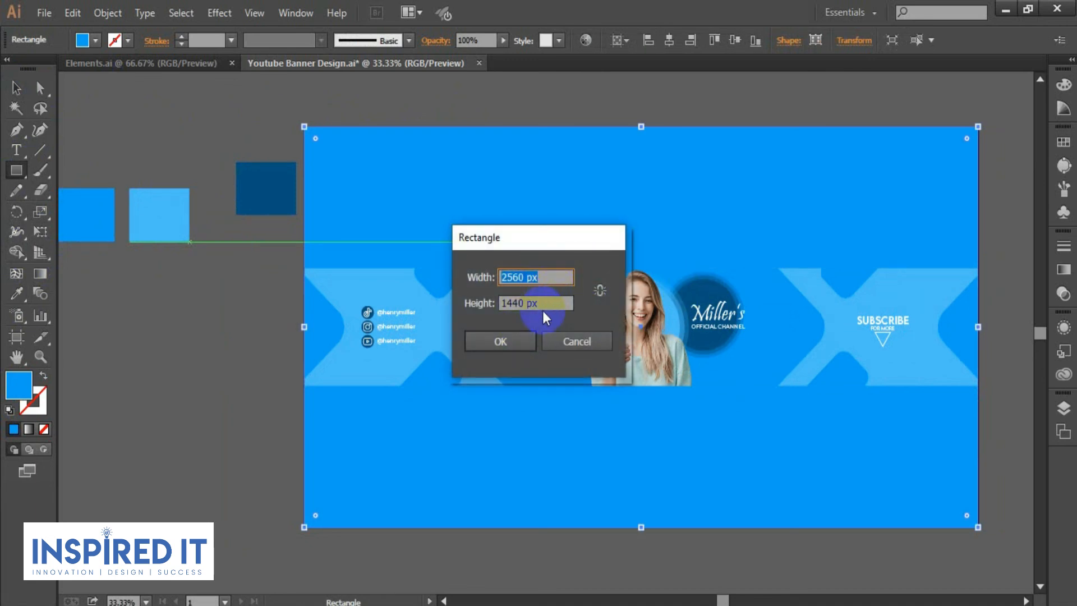
pyautogui.moveTo(538, 303); pyautogui.dragTo(432, 305)
pyautogui.write('426')
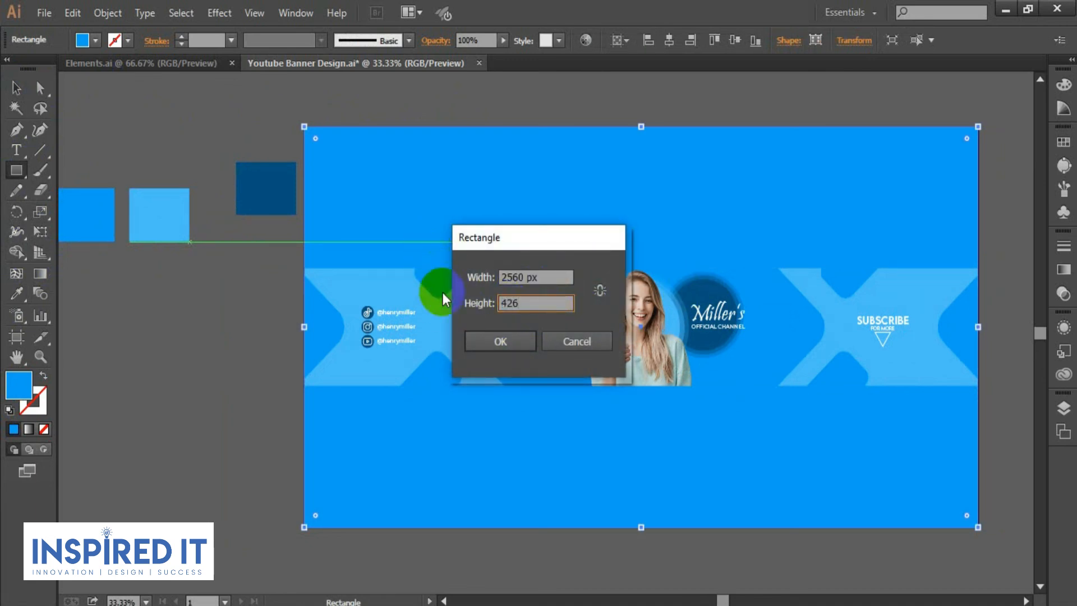
pyautogui.click(499, 340)
# Centre the new rectangle and the clipped banner group on the artboard, keeping the rectangle behind the banner.
pyautogui.click(15, 88)
pyautogui.click(669, 40)
pyautogui.click(735, 40)
pyautogui.moveTo(490, 281); pyautogui.dragTo(509, 286)
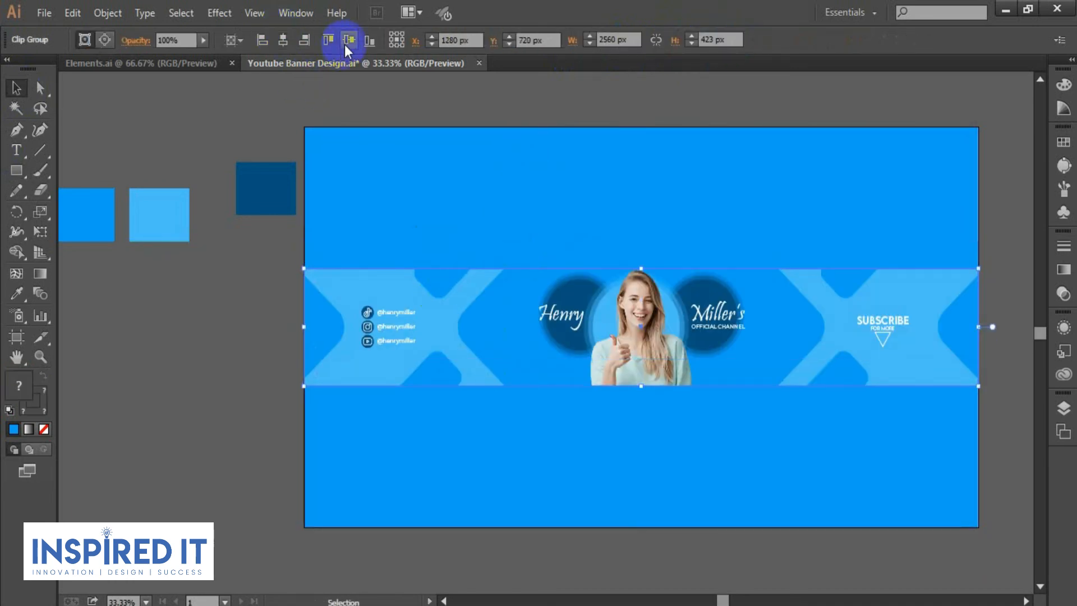
pyautogui.click(486, 248)
pyautogui.click(672, 40)
pyautogui.click(735, 41)
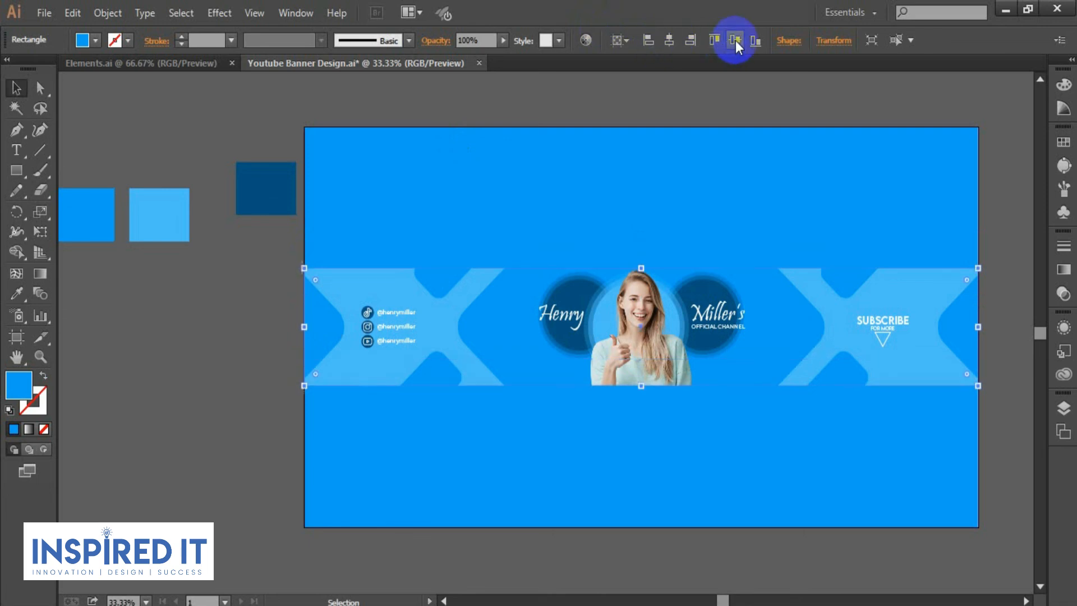
pyautogui.click(219, 13)
pyautogui.moveTo(246, 201)
pyautogui.click(432, 205)
pyautogui.moveTo(589, 187); pyautogui.dragTo(318, 113)
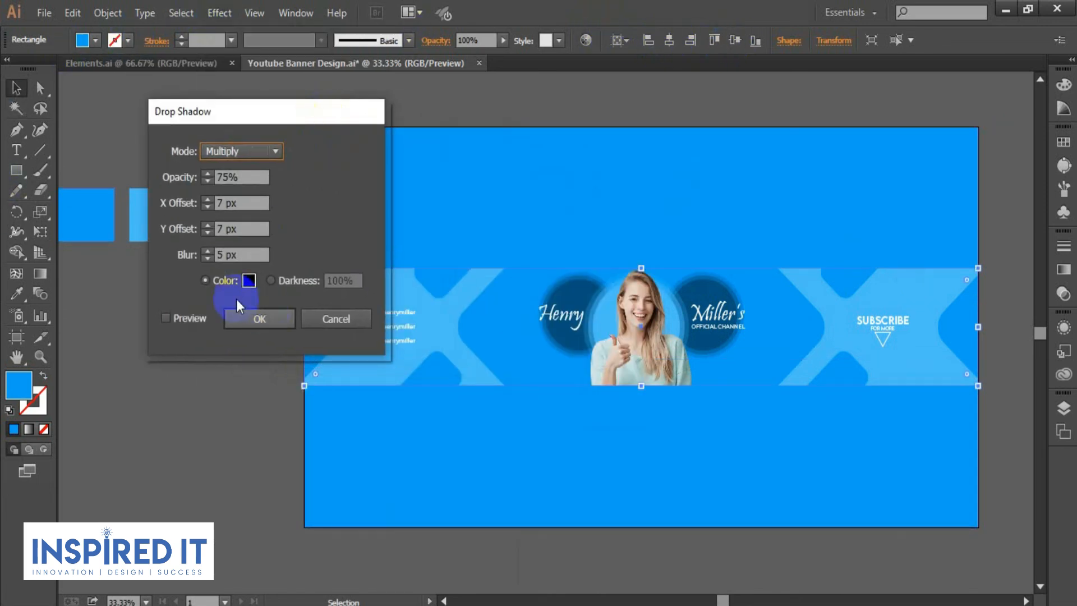
pyautogui.click(186, 323)
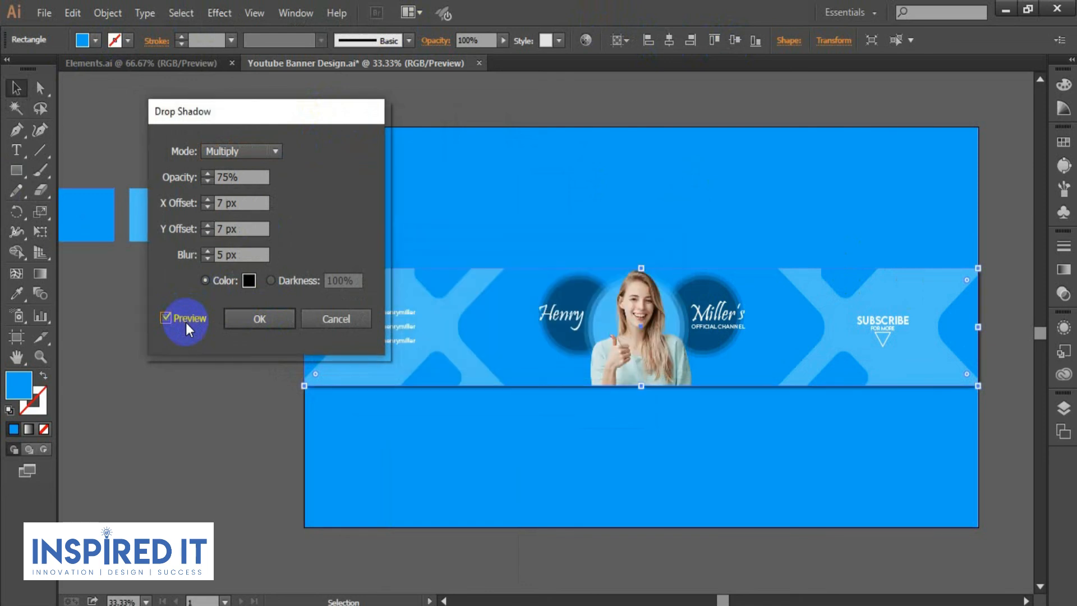
pyautogui.click(207, 207)
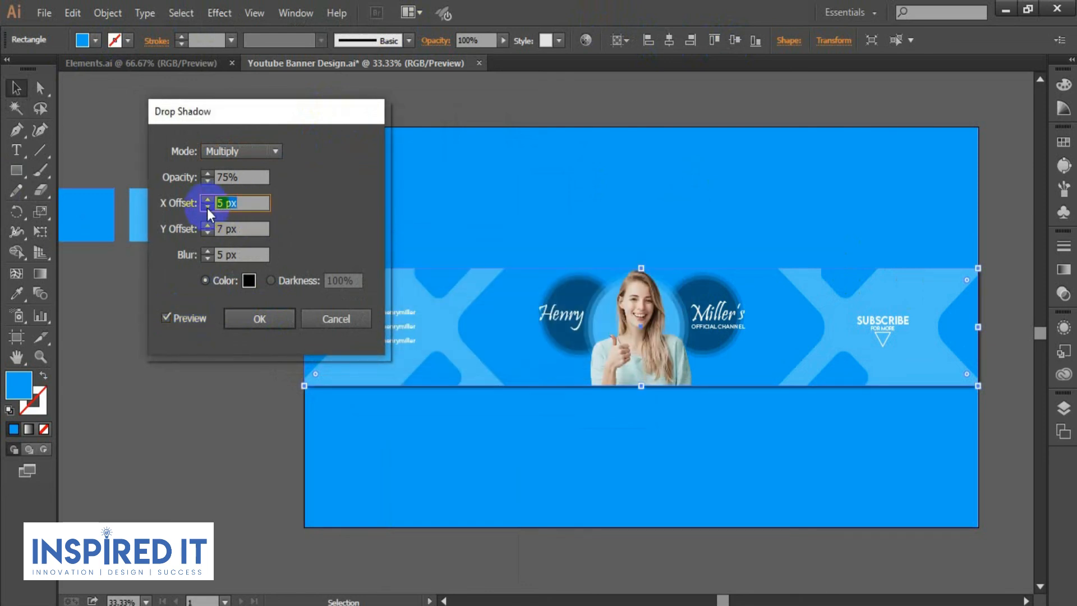
pyautogui.click(207, 207)
pyautogui.press('Down')
pyautogui.press('Down')
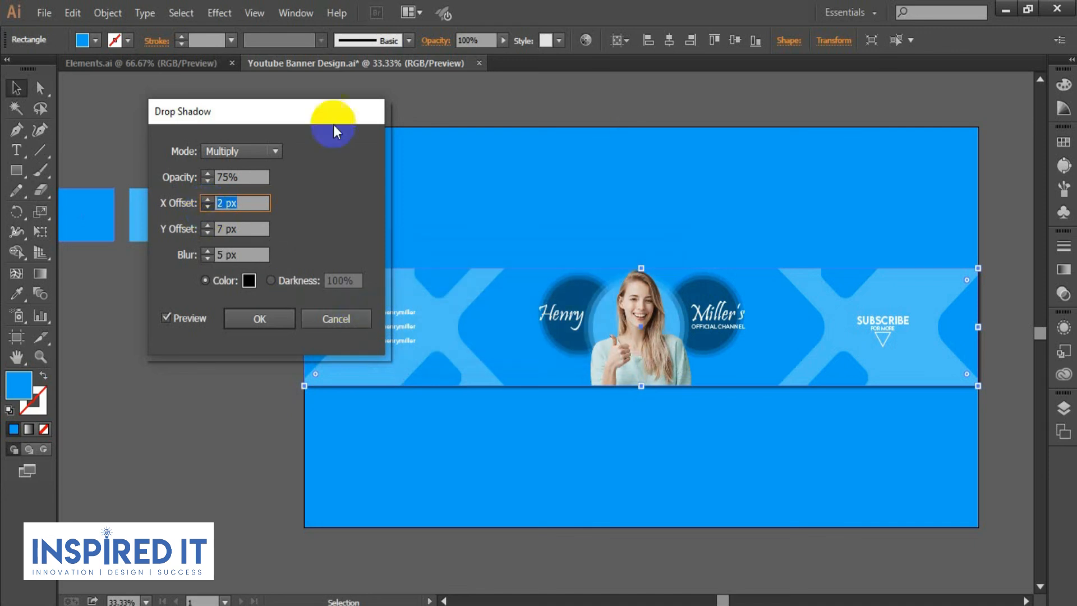
pyautogui.press('Down')
pyautogui.press('Down')
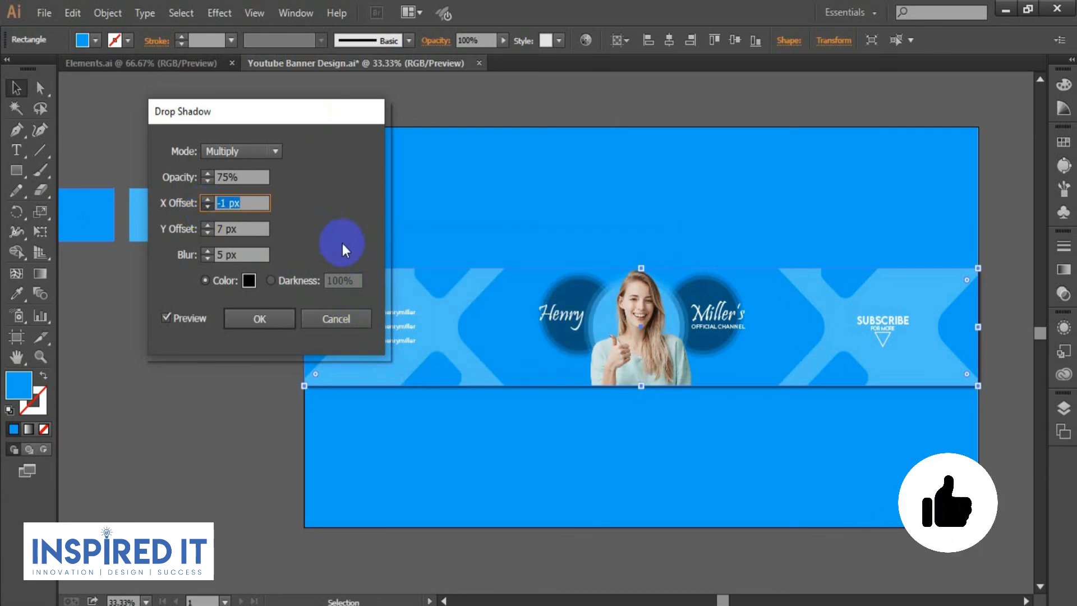
pyautogui.press('Down')
pyautogui.press('Down')
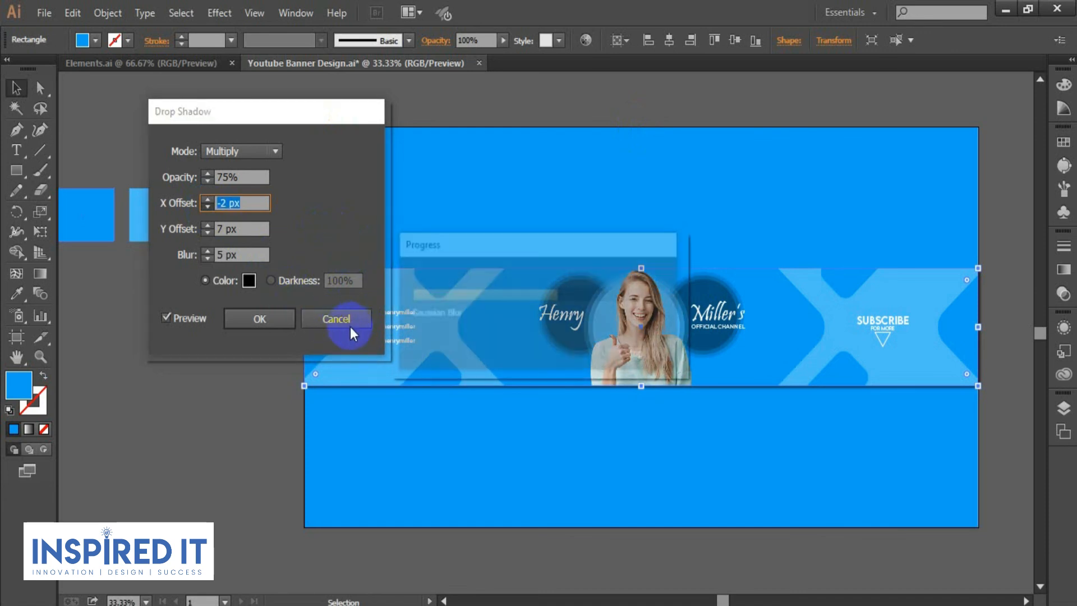
pyautogui.press('Down')
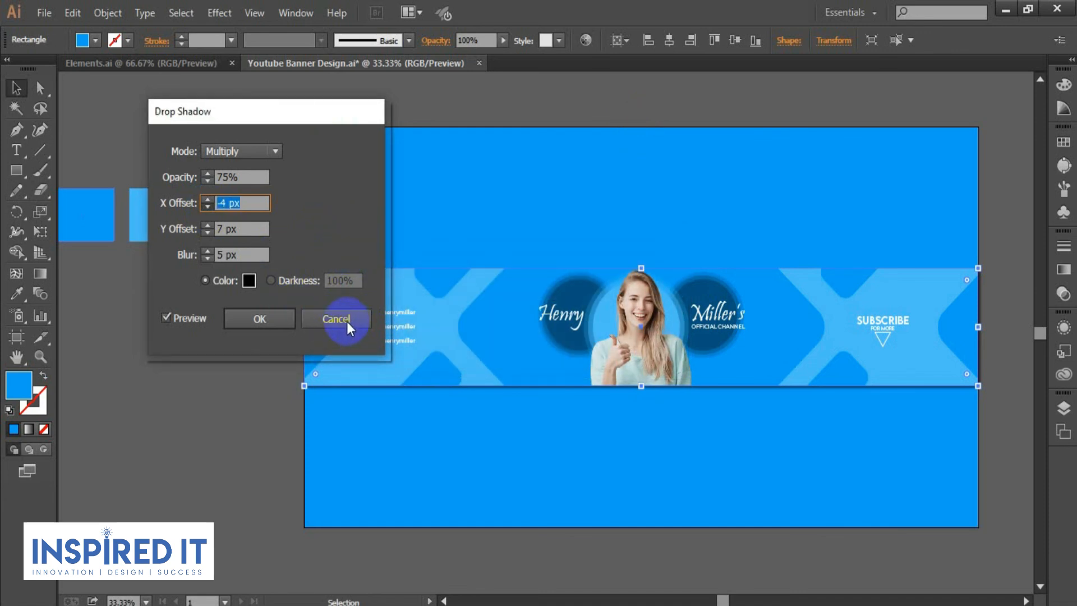
pyautogui.click(346, 319)
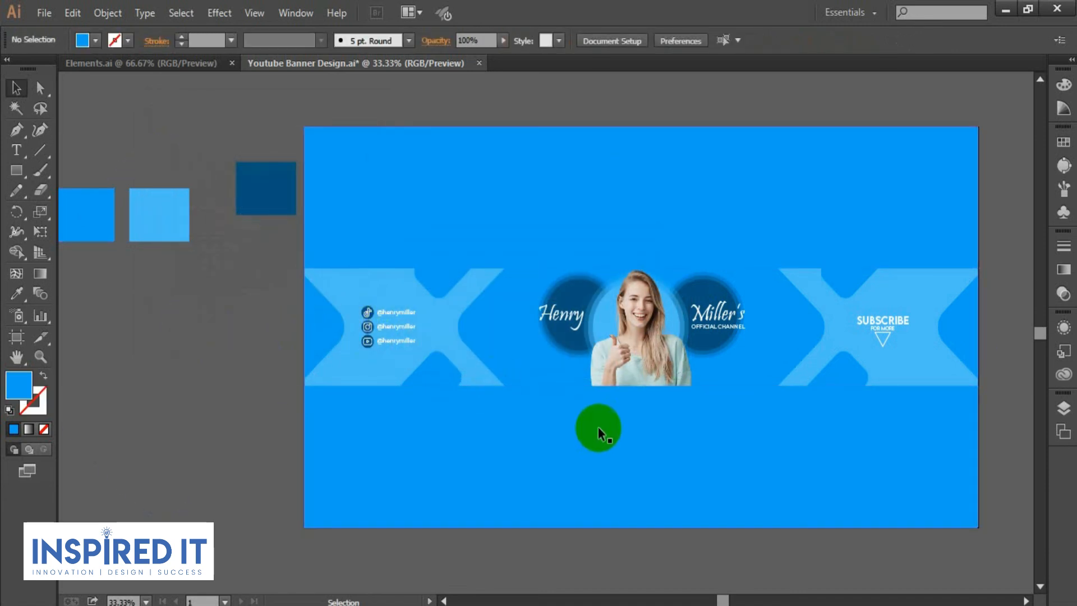
# Fill the 426 px high rectangle behind the banner with the Black swatch.
pyautogui.moveTo(598, 428); pyautogui.dragTo(525, 413)
pyautogui.click(467, 289)
pyautogui.click(501, 81)
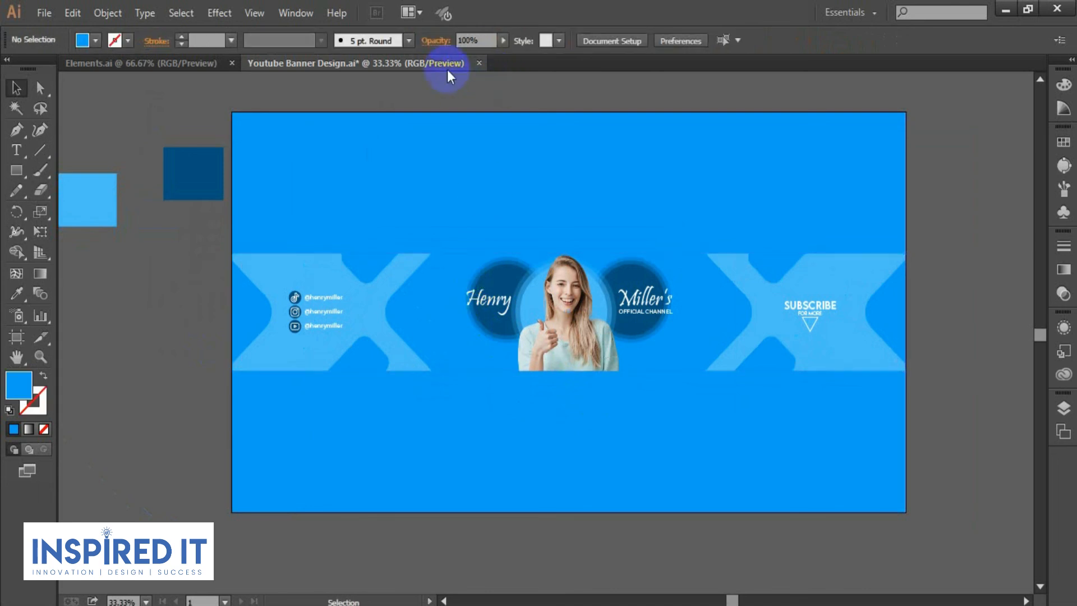
pyautogui.click(346, 288)
pyautogui.scroll(2, 572, 292)
pyautogui.moveTo(566, 214); pyautogui.dragTo(566, 208)
pyautogui.hotkey('ctrl', '-')
pyautogui.click(95, 40)
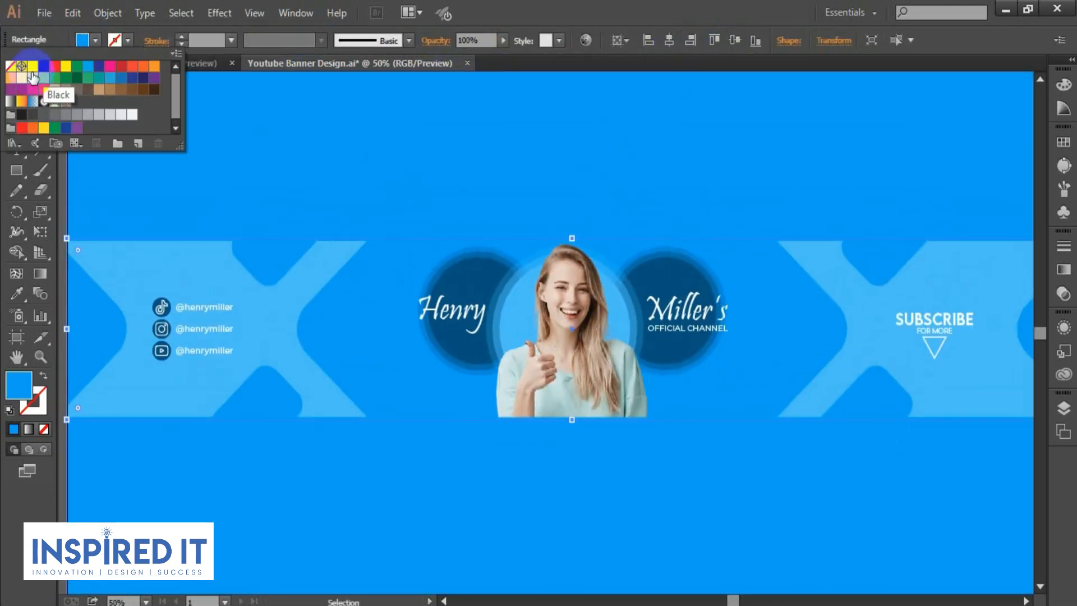
pyautogui.click(33, 78)
pyautogui.hotkey('ctrl', '-')
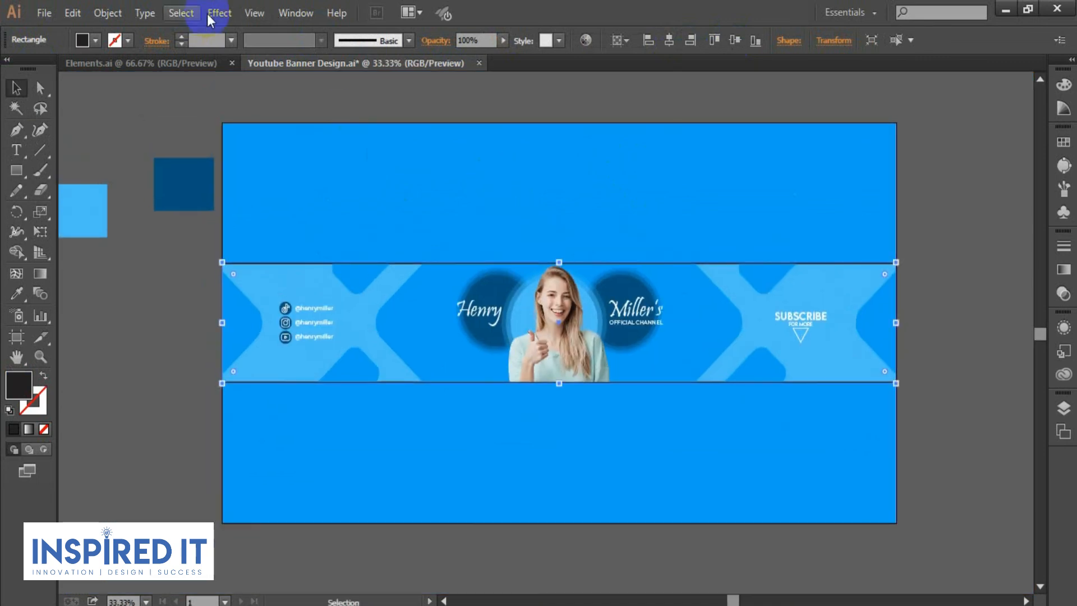
# Apply a Gaussian Blur with a radius of 84.5 pixels to the black rectangle behind the banner.
pyautogui.click(211, 14)
pyautogui.moveTo(288, 291)
pyautogui.click(437, 291)
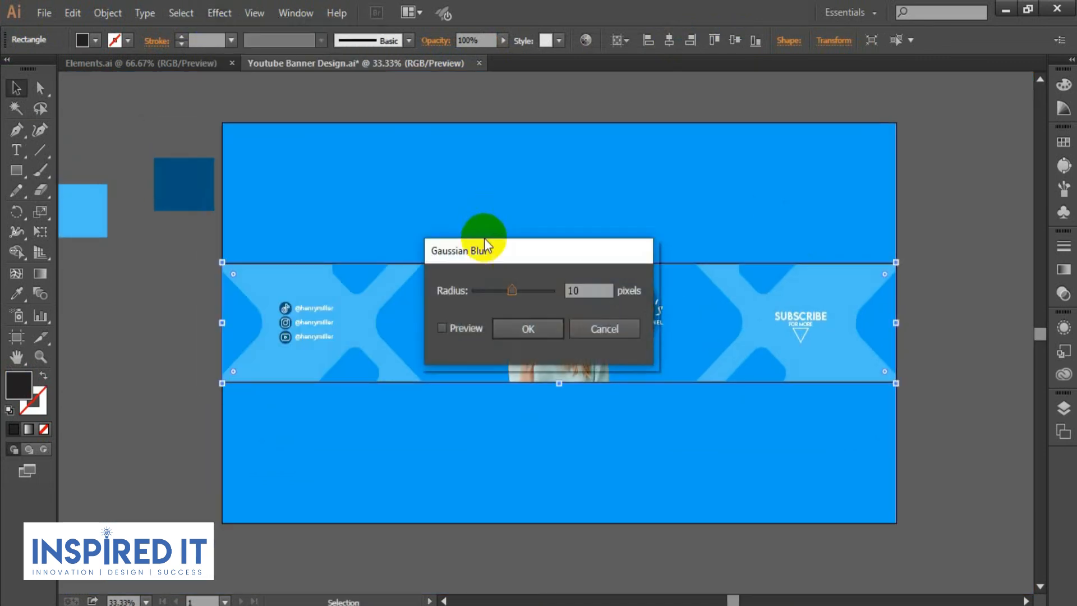
pyautogui.moveTo(485, 245); pyautogui.dragTo(520, 85)
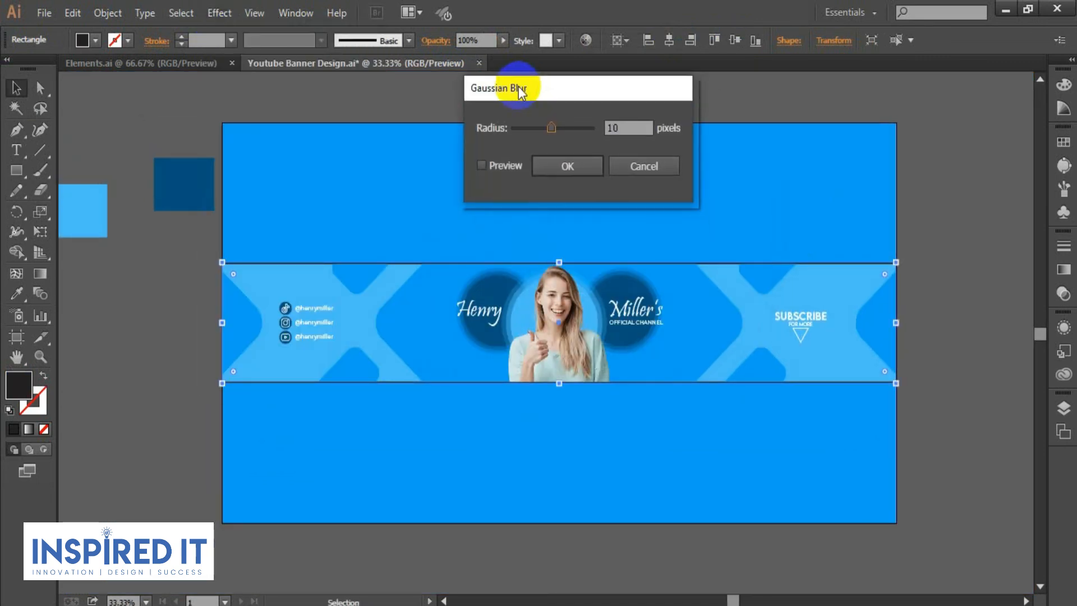
pyautogui.click(555, 127)
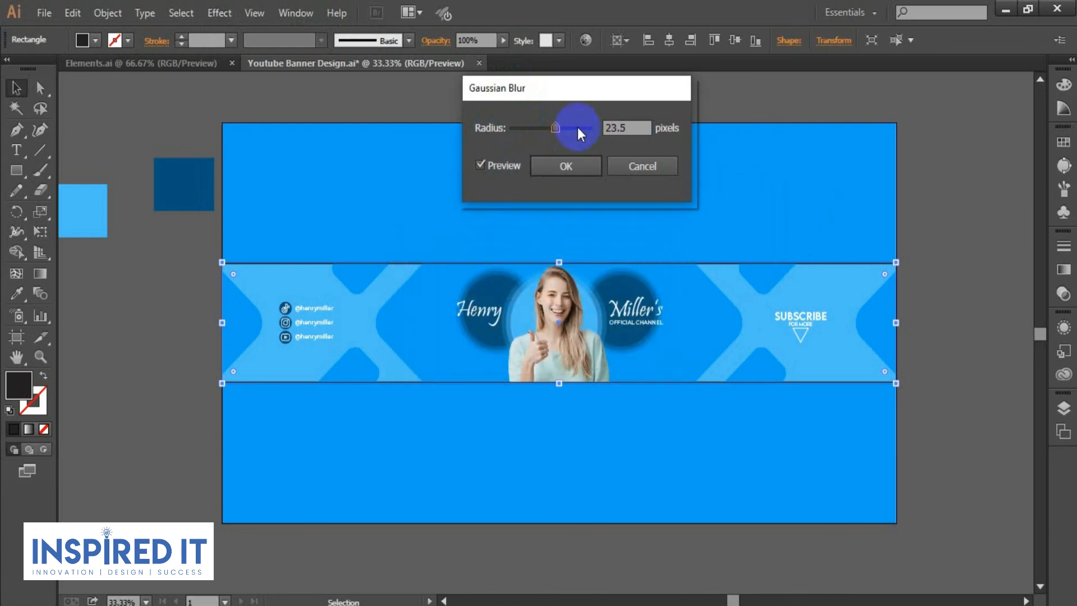
pyautogui.click(576, 128)
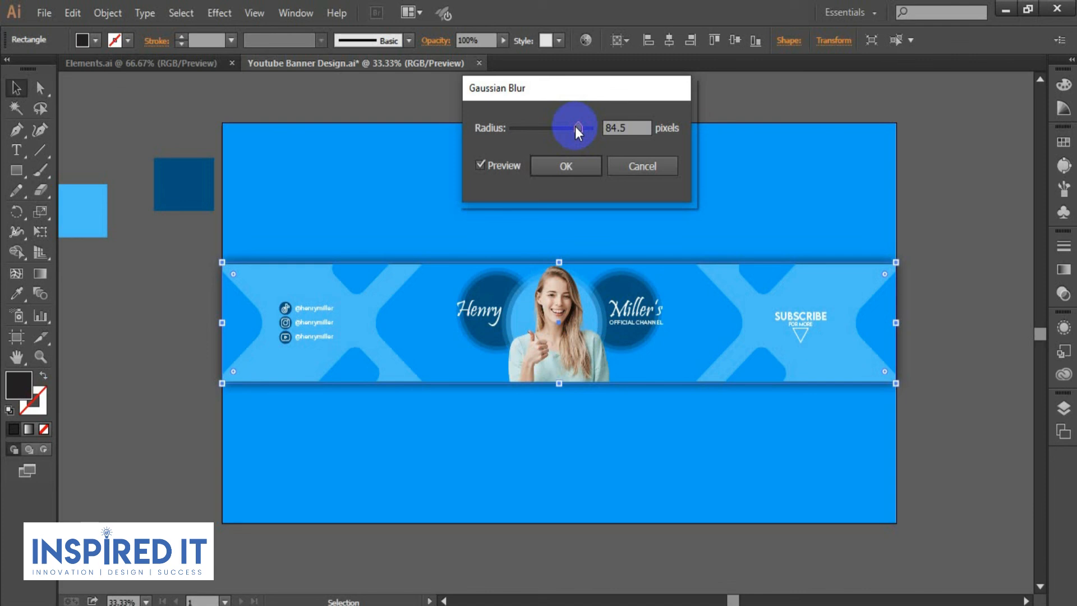
pyautogui.click(565, 167)
# Lower the blurred black rectangle's opacity to 49% and deselect it.
pyautogui.moveTo(504, 42); pyautogui.dragTo(470, 54)
pyautogui.click(476, 39)
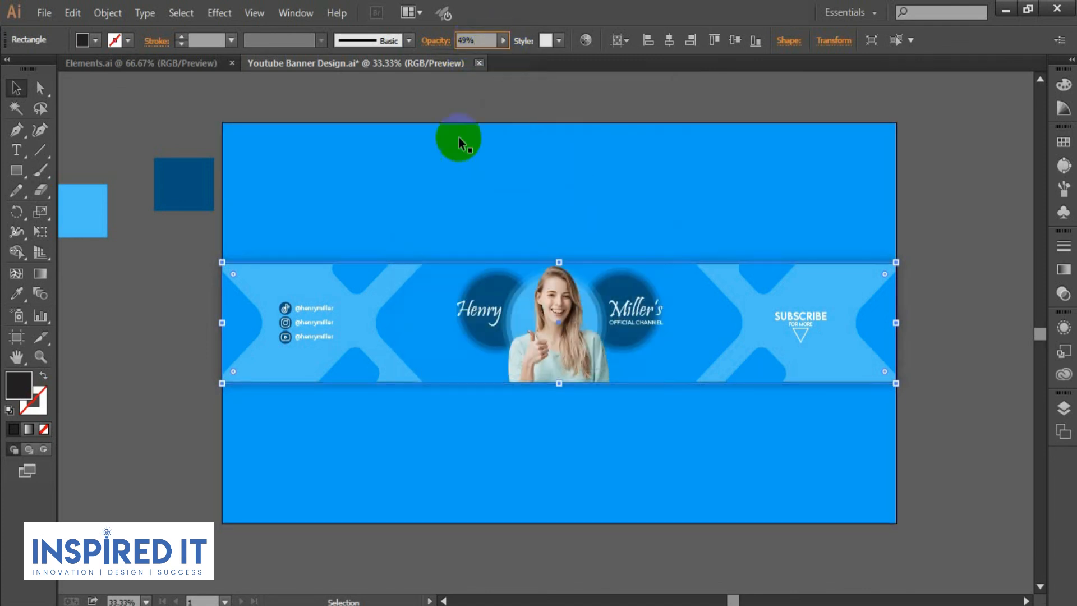
pyautogui.click(466, 110)
pyautogui.moveTo(464, 170); pyautogui.dragTo(485, 169)
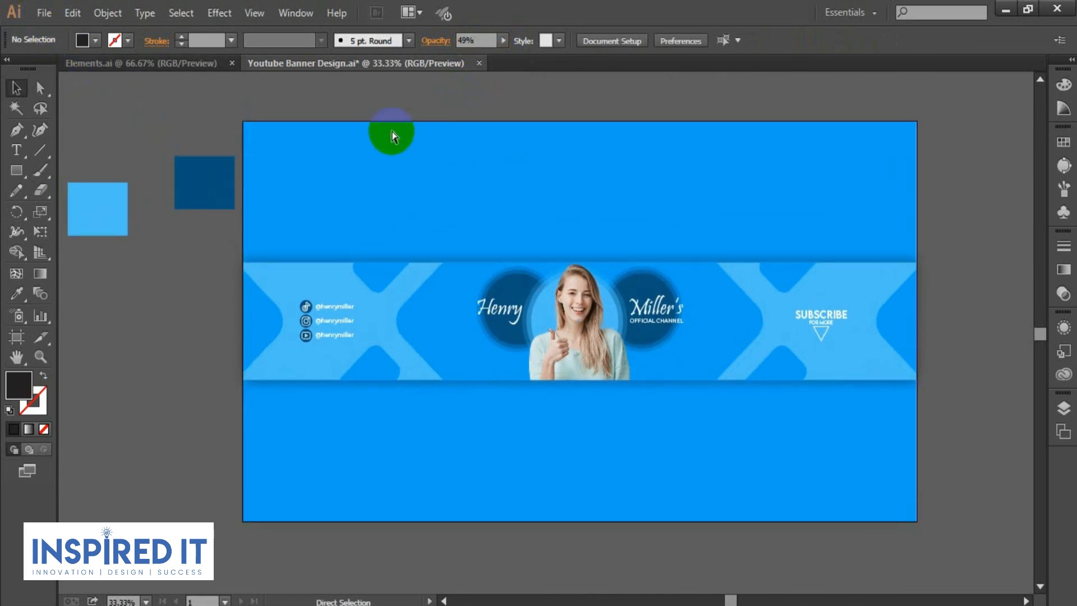
# Save the document and export it as a JPEG named Youtube Banner with Use Artboards enabled.
pyautogui.hotkey('ctrl', 's')
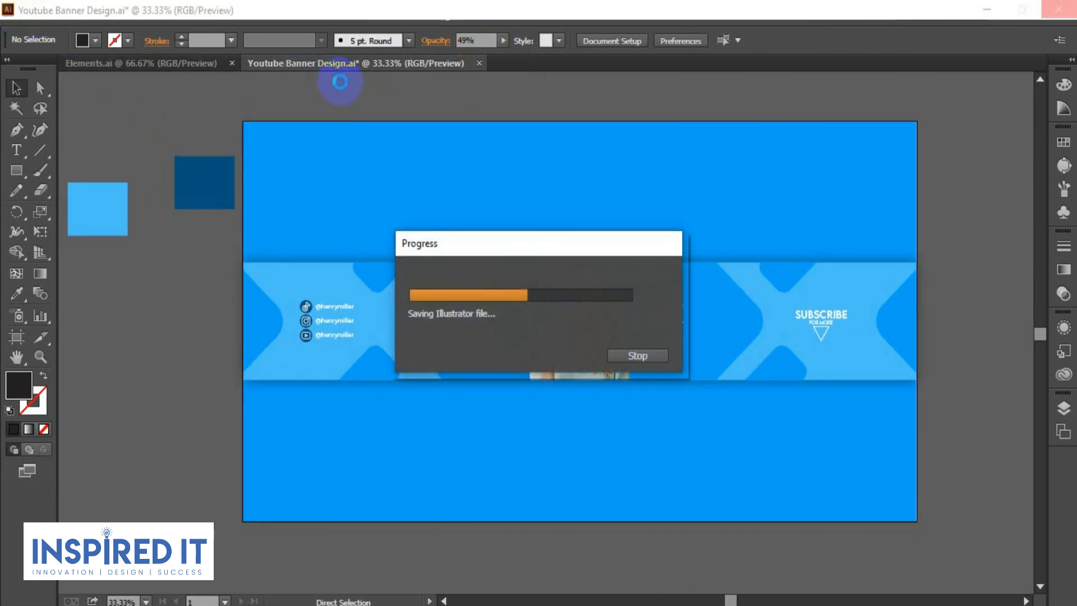
pyautogui.click(44, 13)
pyautogui.click(79, 328)
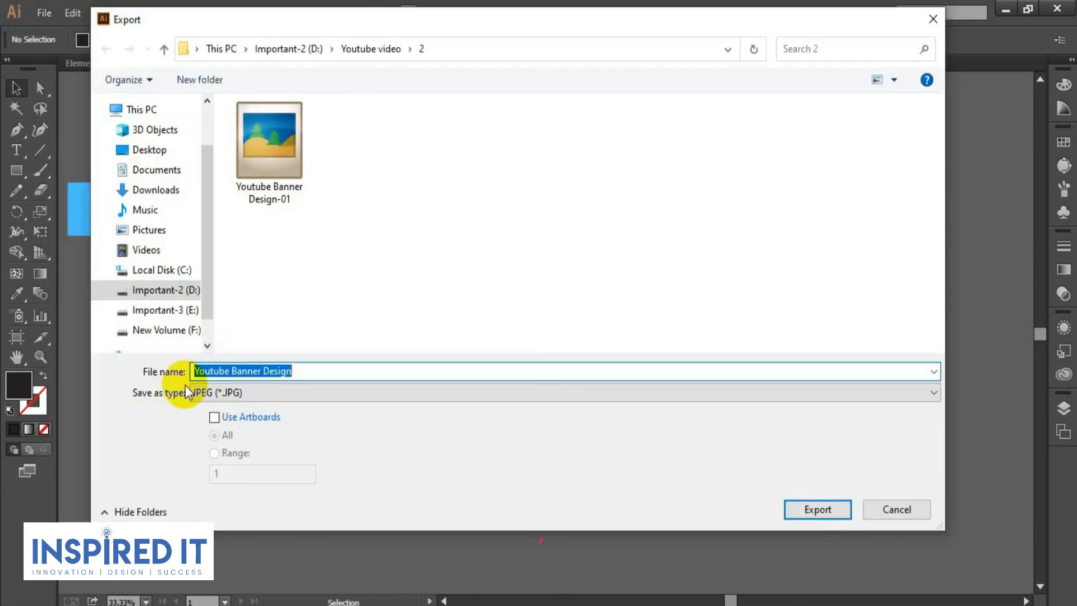
pyautogui.click(215, 416)
pyautogui.doubleClick(320, 372)
pyautogui.press('BackSpace')
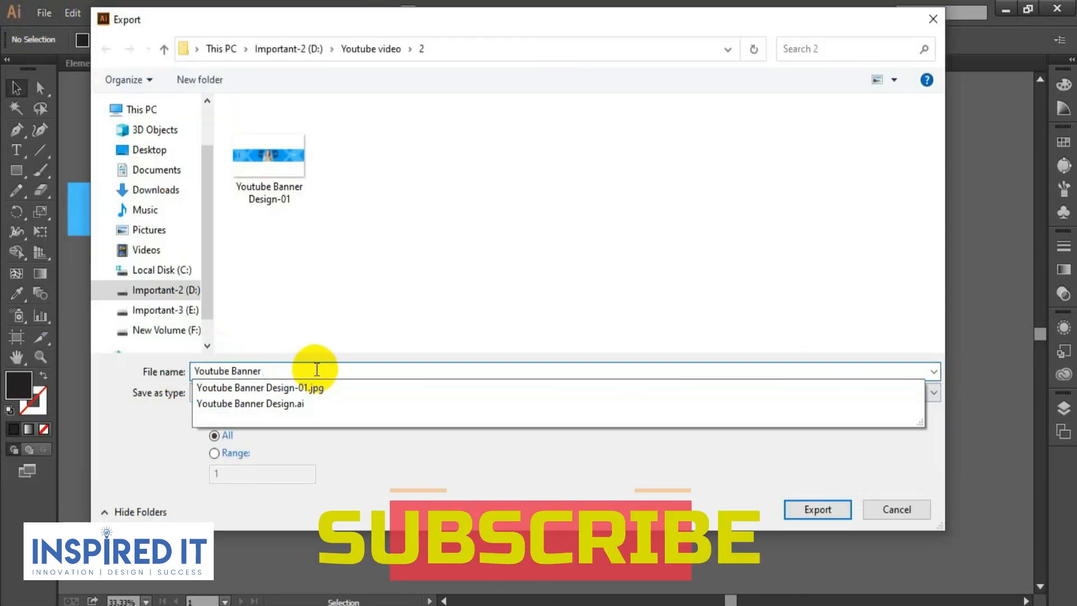
pyautogui.click(817, 509)
pyautogui.click(608, 440)
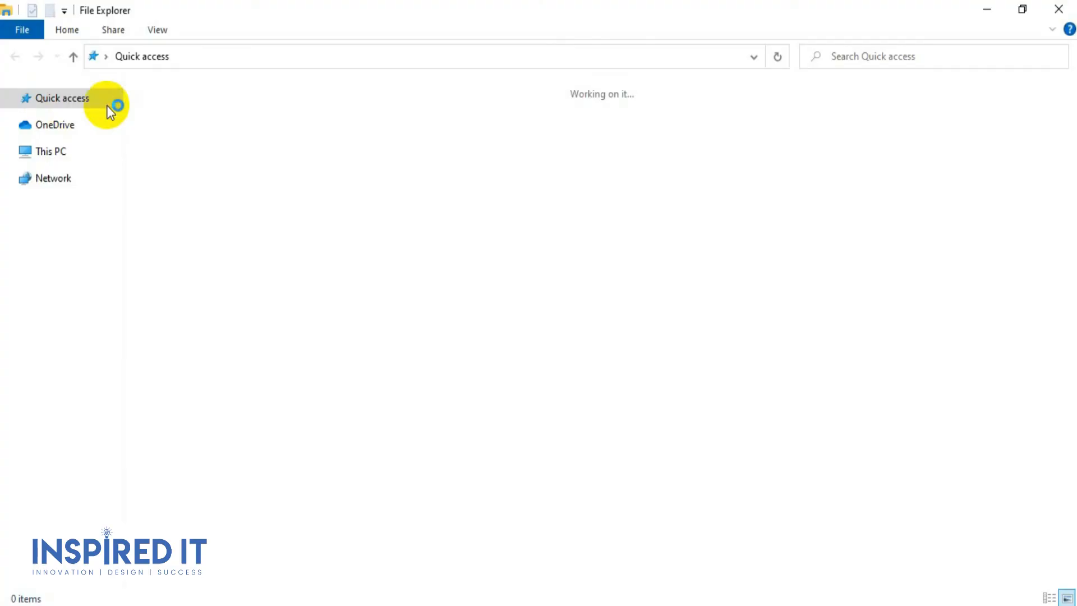
# Switch to File Explorer and open the newly exported banner image from folder 2 on drive D to check it.
pyautogui.doubleClick(516, 134)
pyautogui.click(525, 153)
pyautogui.doubleClick(522, 146)
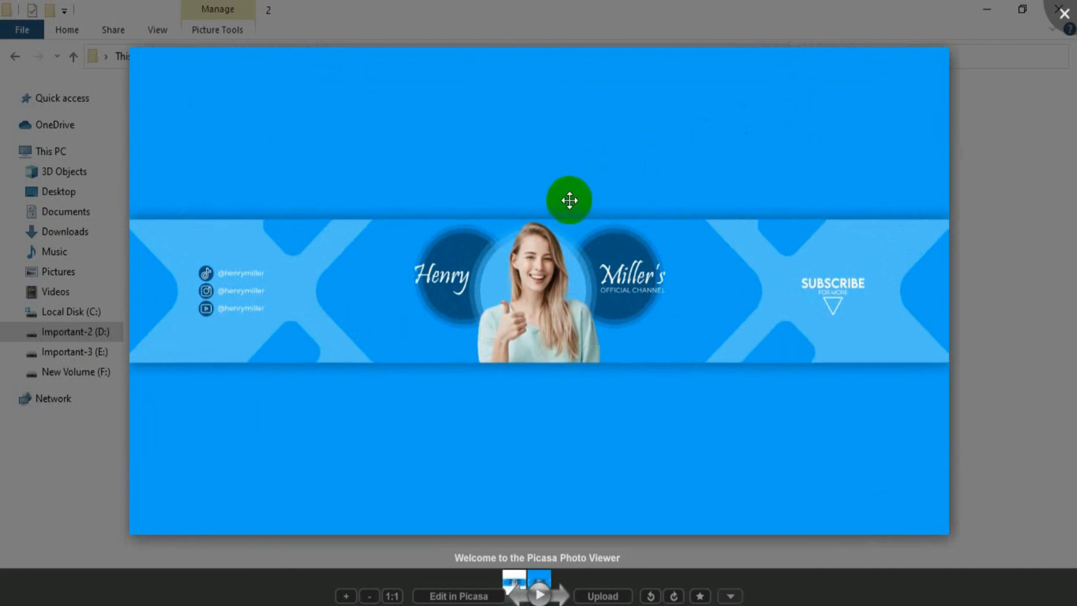